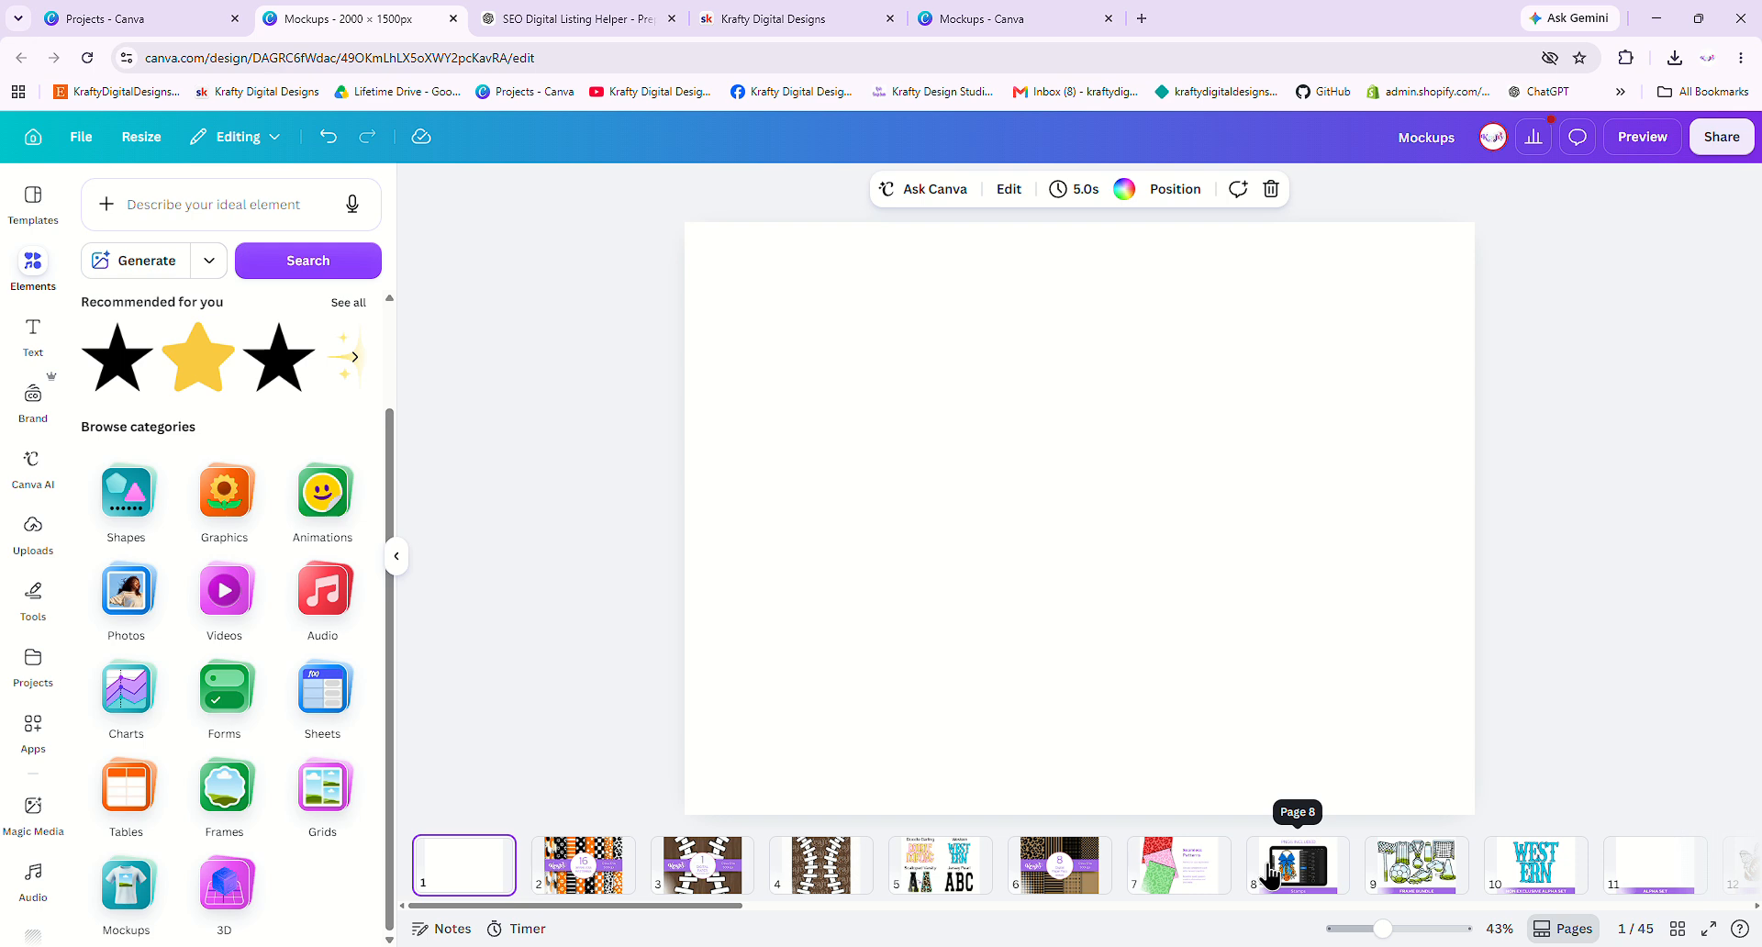
- Check page 8, go back to the blank first page, then open the Trending coffee mug mockup
{"action": "left_click", "coordinate": [1271, 877]}
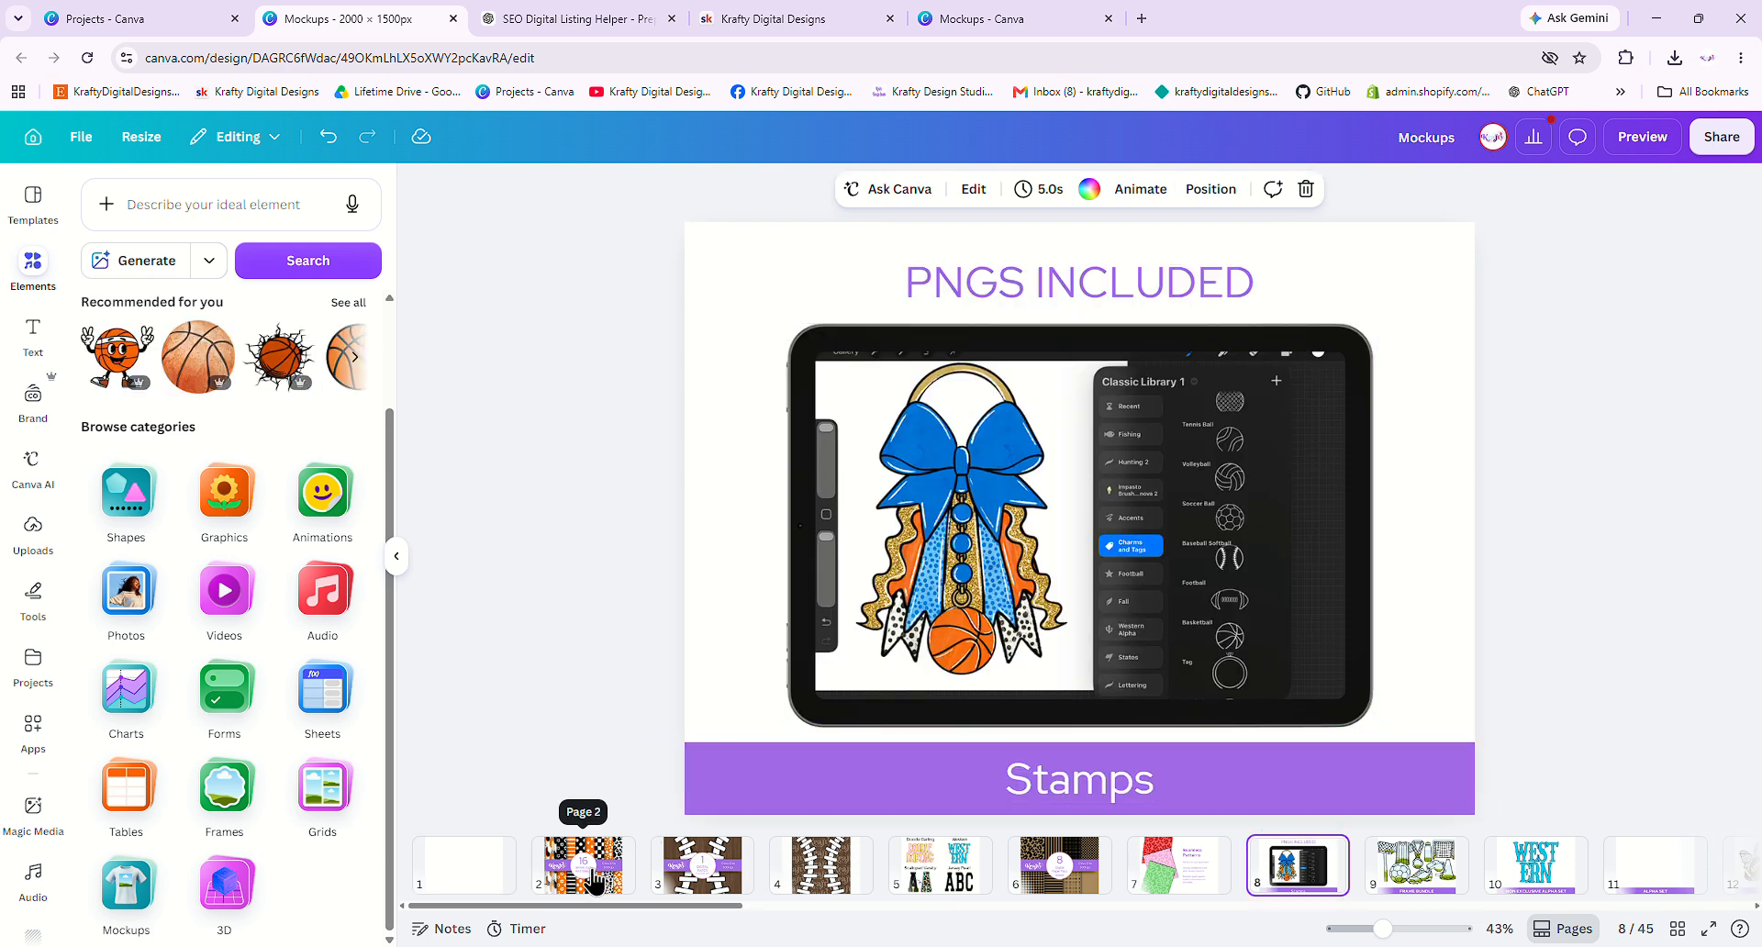
{"action": "left_click", "coordinate": [491, 872]}
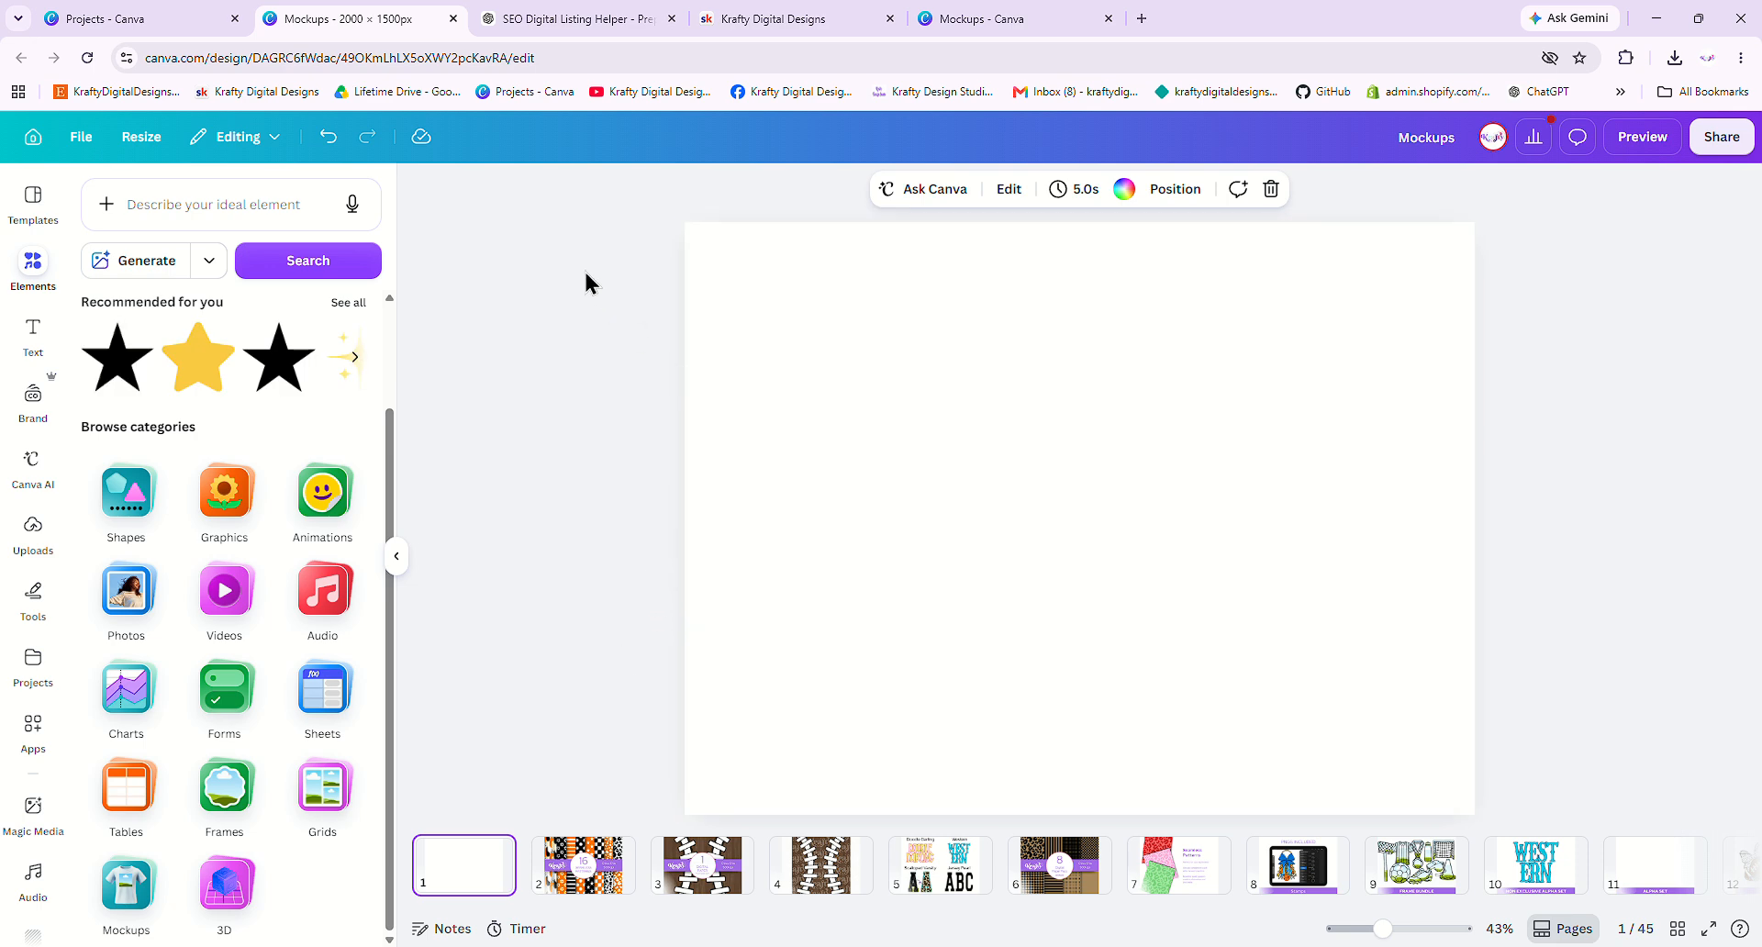
{"action": "left_click", "coordinate": [1031, 22]}
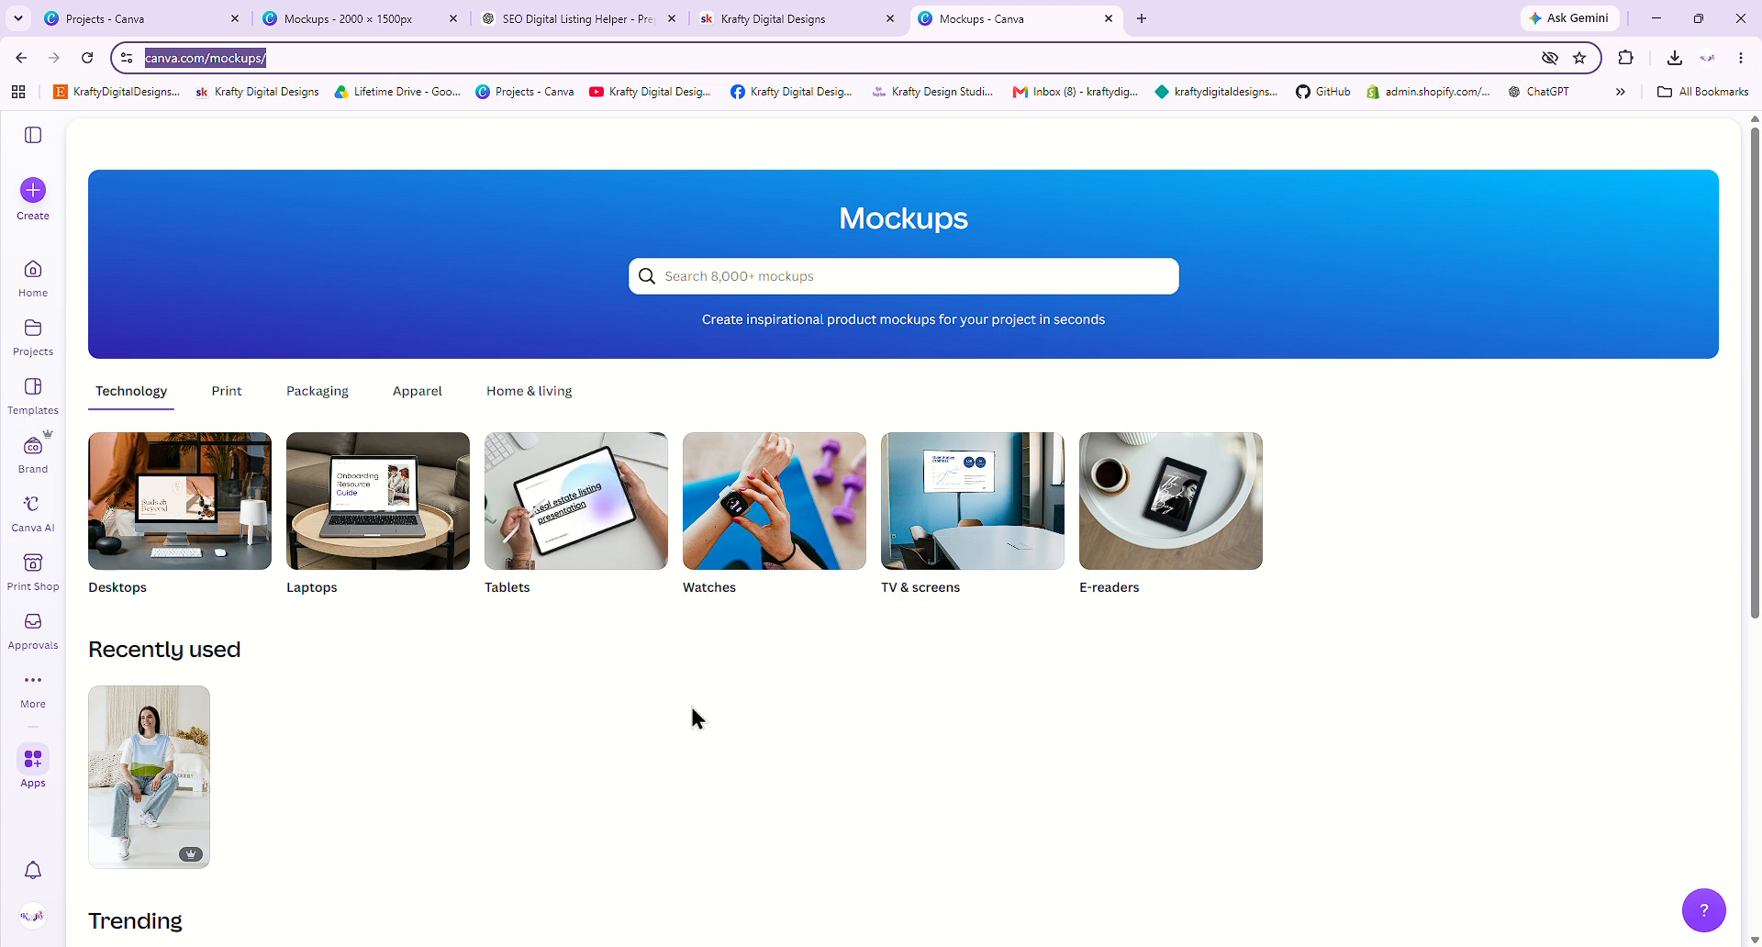
{"action": "scroll", "coordinate": [334, 725], "scroll_direction": "down", "scroll_amount": 5}
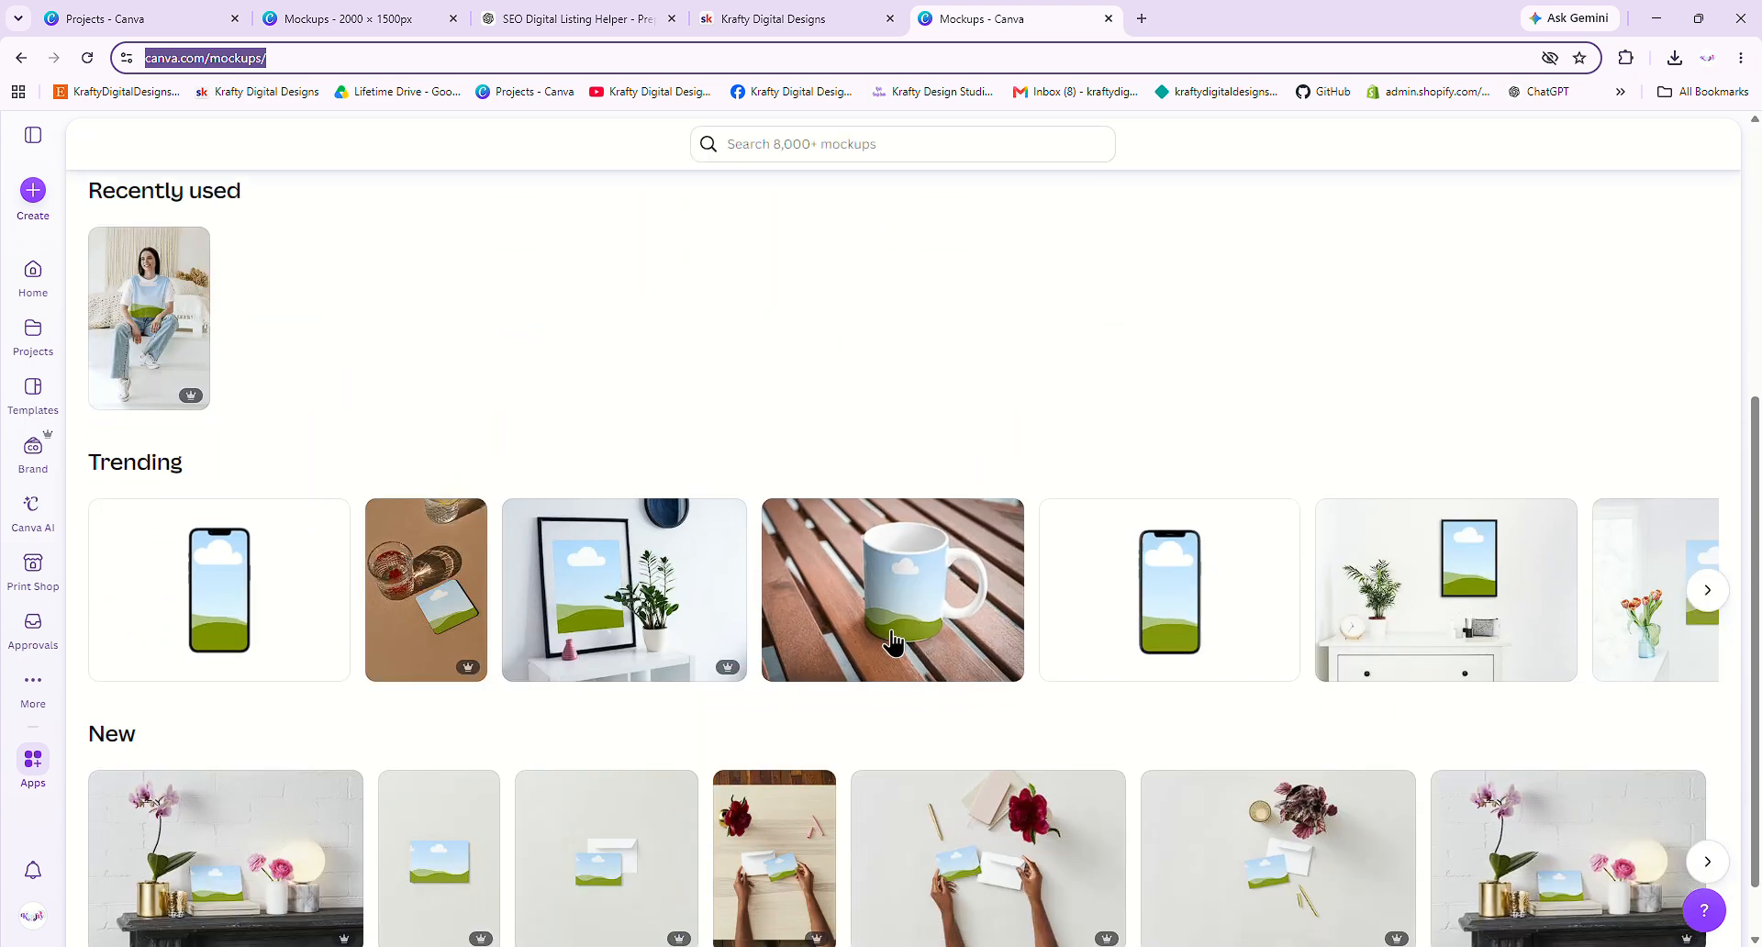
{"action": "scroll", "coordinate": [1056, 702], "scroll_direction": "down", "scroll_amount": 1}
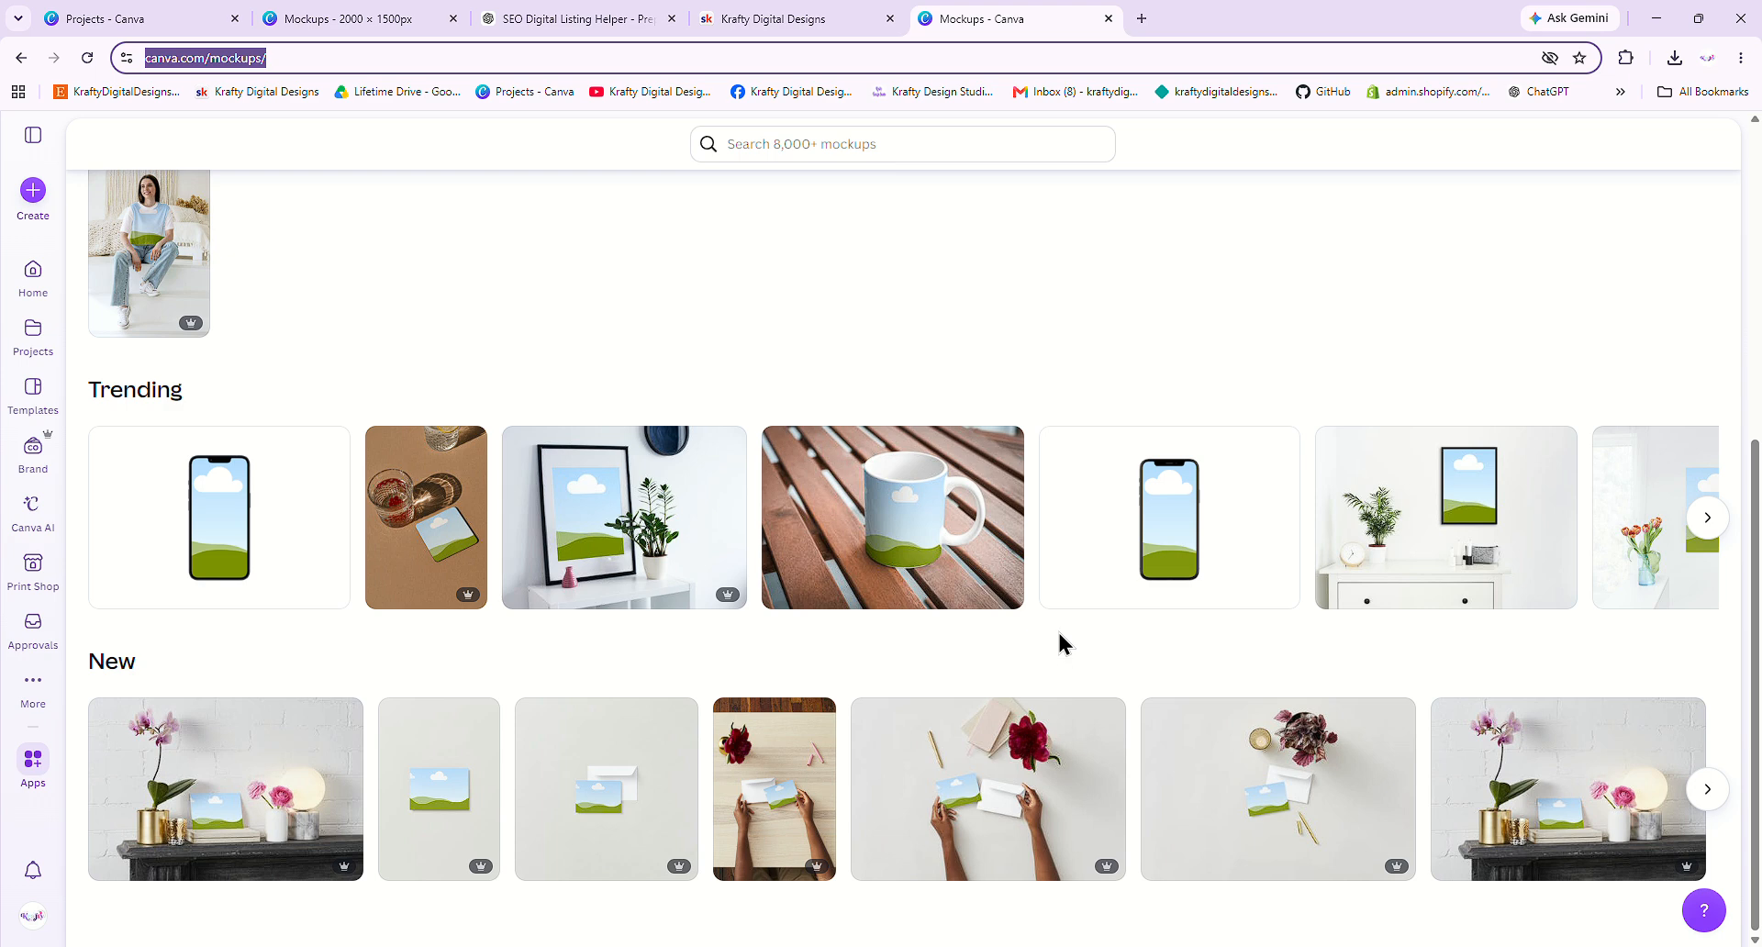
{"action": "left_click", "coordinate": [951, 479]}
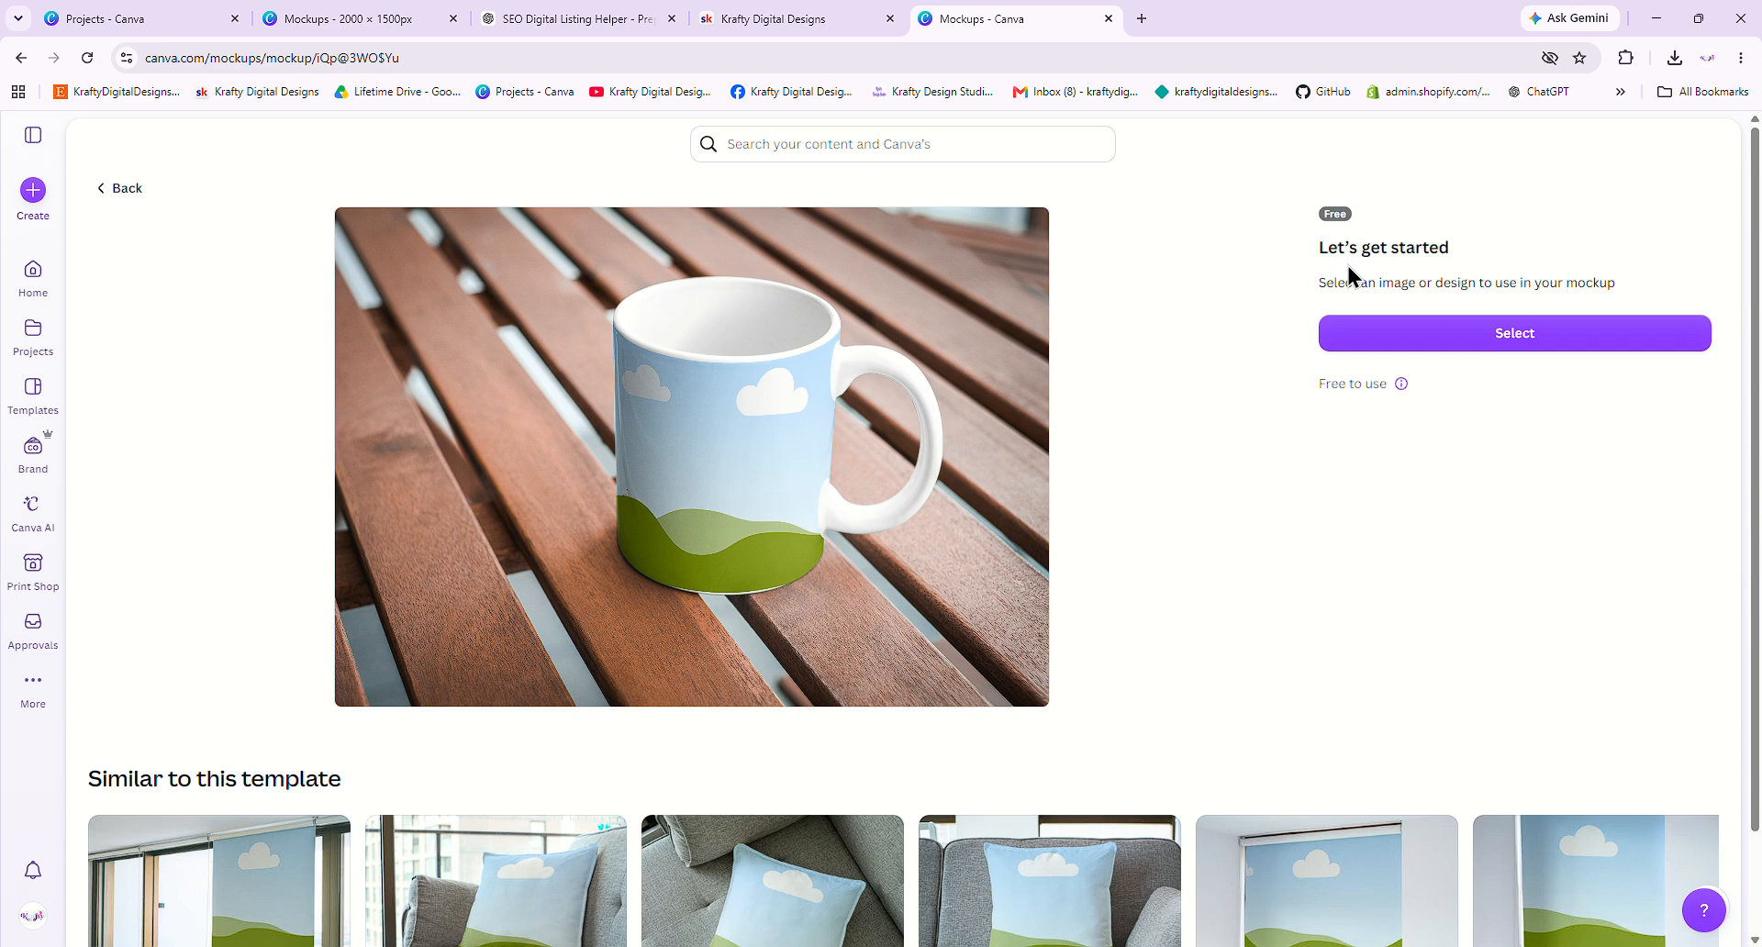
- Upload krafty-pattern-50-percent-scale.png and apply that checkered pattern to the coffee mug mockup
{"action": "left_click", "coordinate": [1457, 339]}
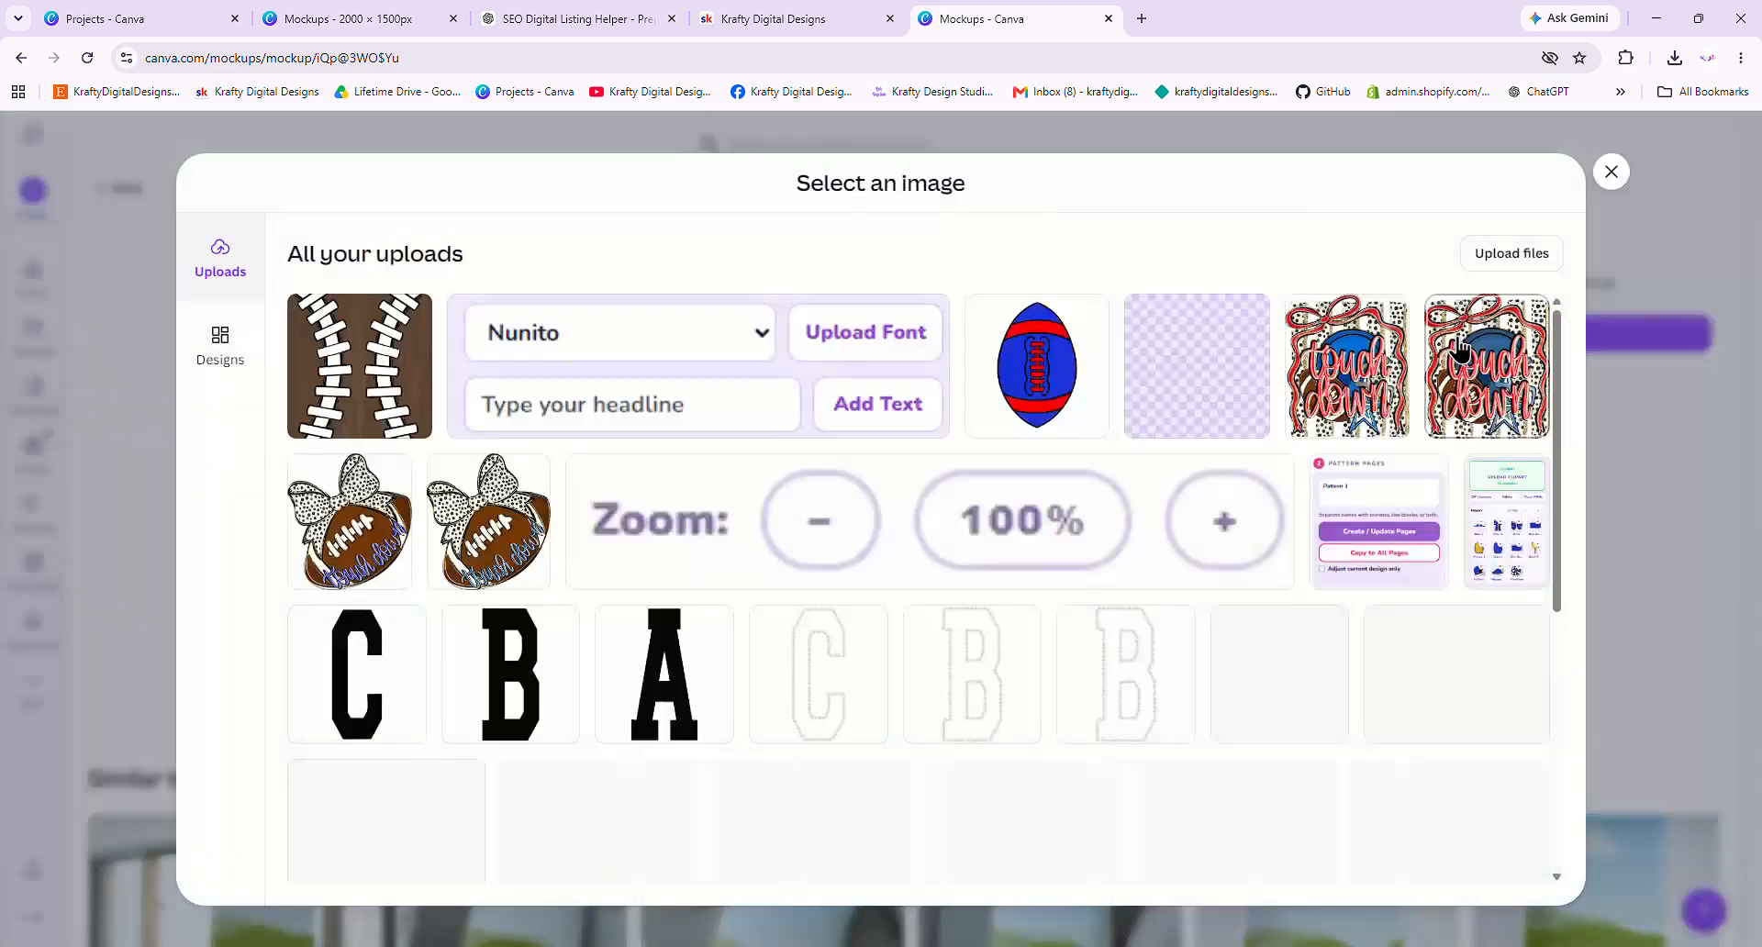
{"action": "scroll", "coordinate": [1213, 399], "scroll_direction": "down", "scroll_amount": 7}
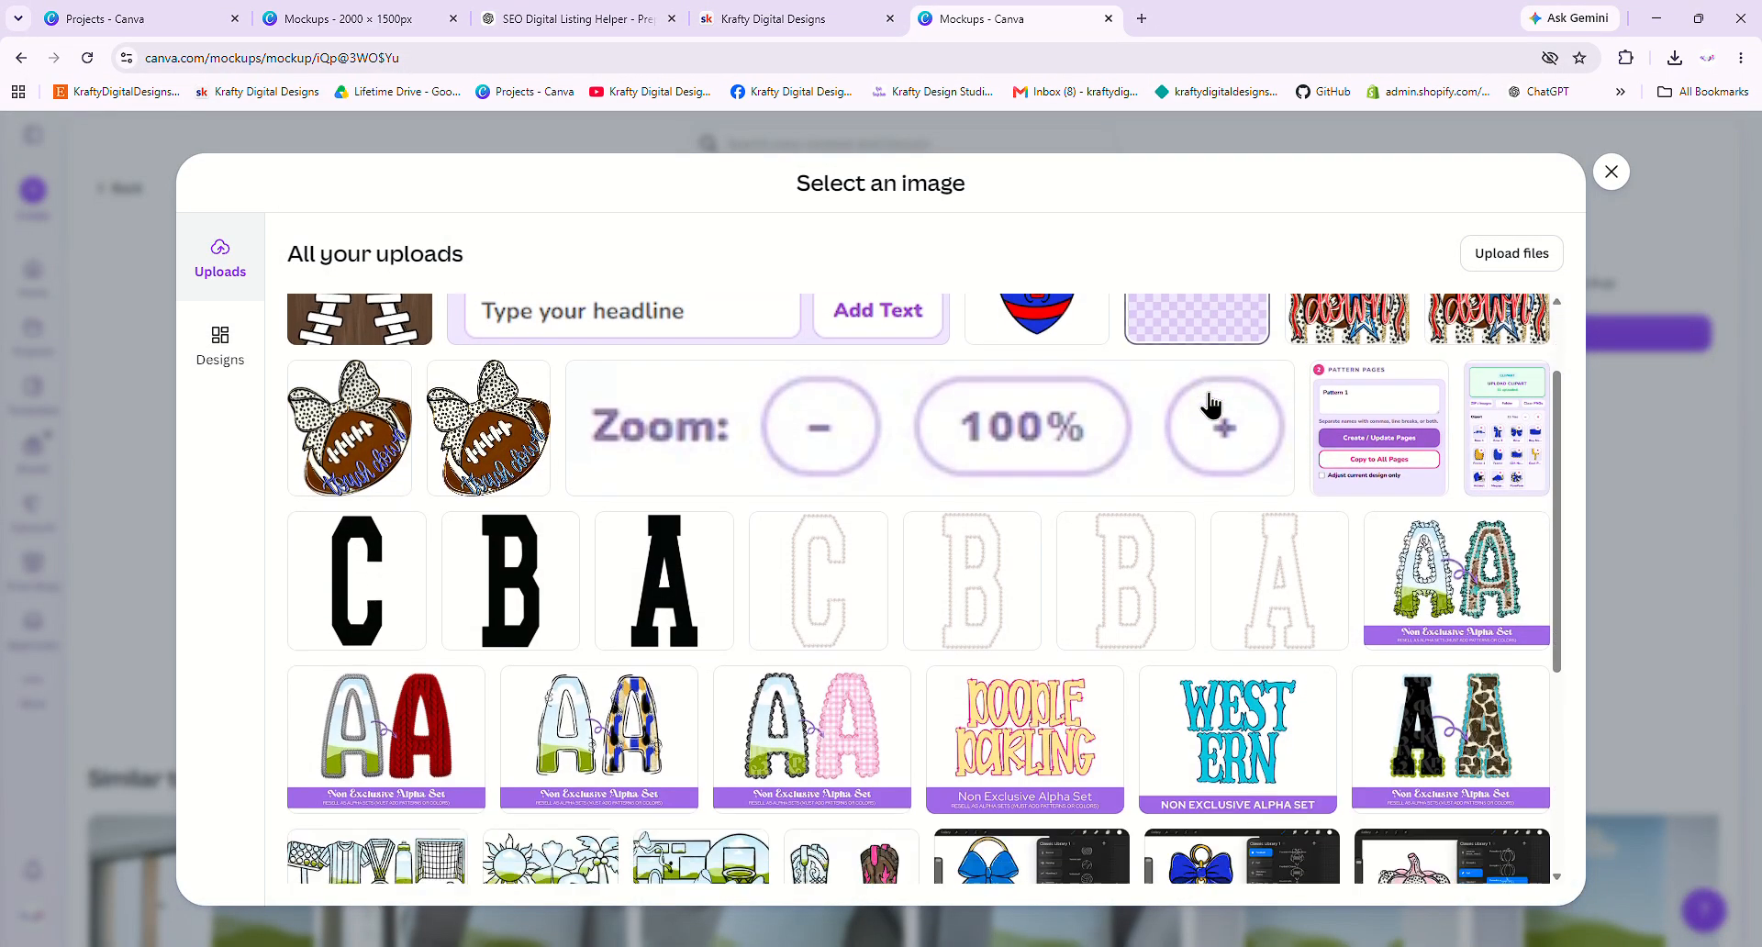
{"action": "scroll", "coordinate": [562, 453], "scroll_direction": "up", "scroll_amount": 4}
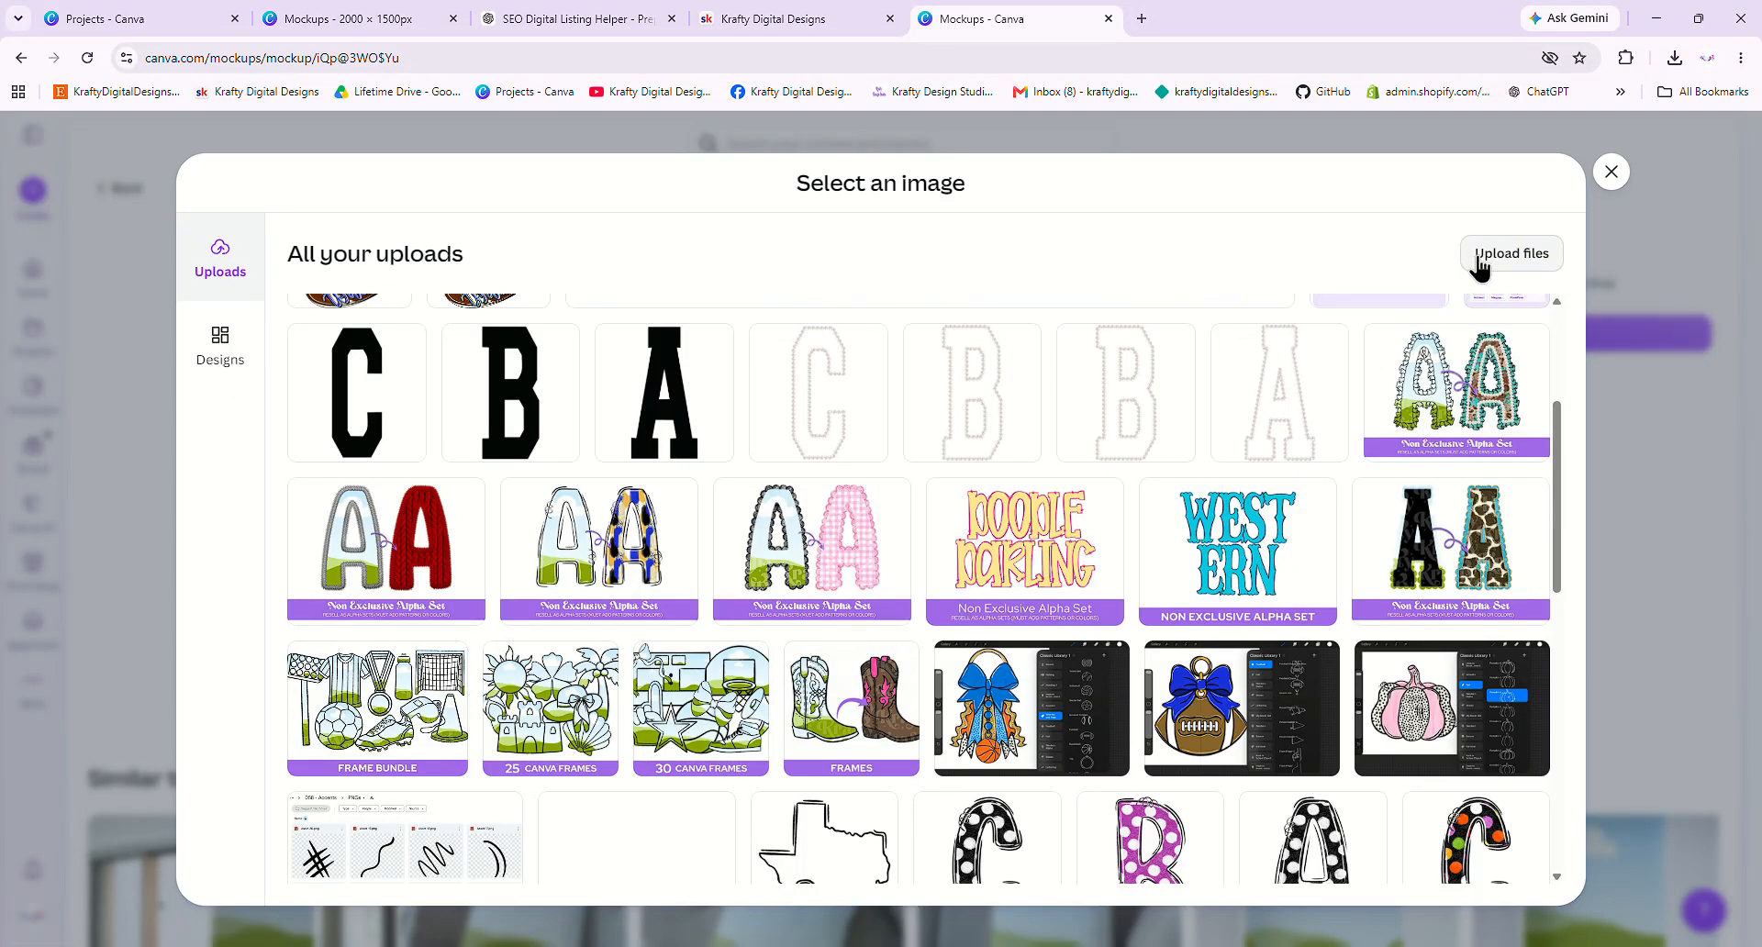
{"action": "left_click", "coordinate": [1500, 257]}
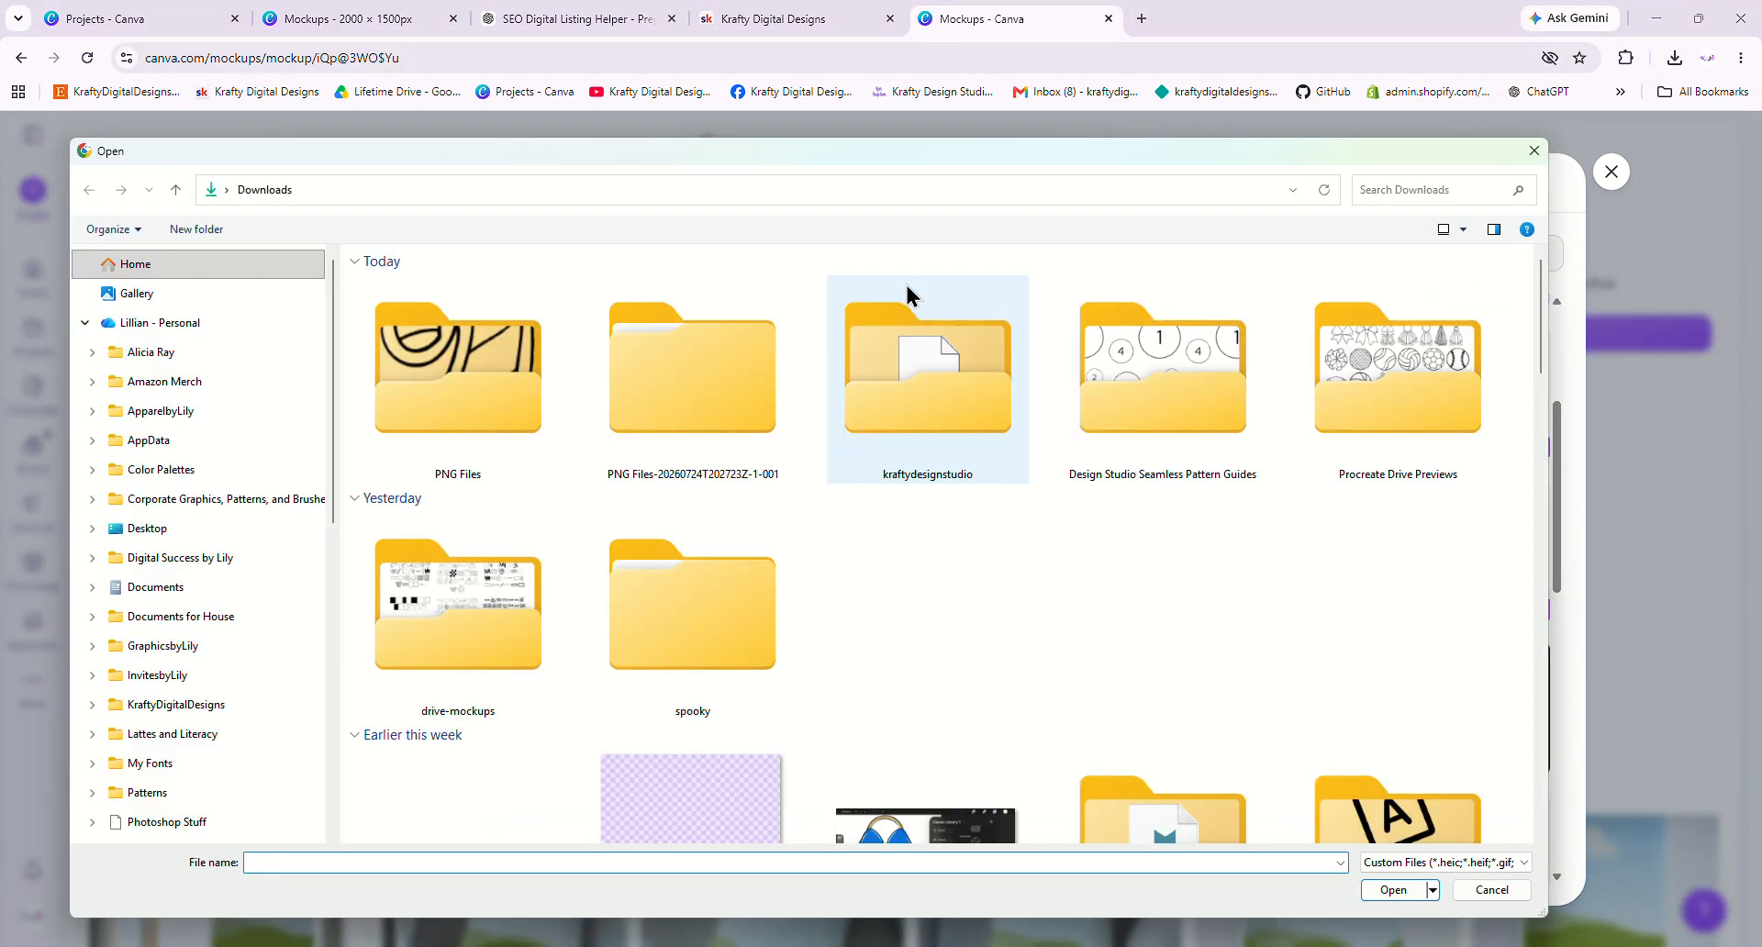
{"action": "left_click", "coordinate": [712, 790]}
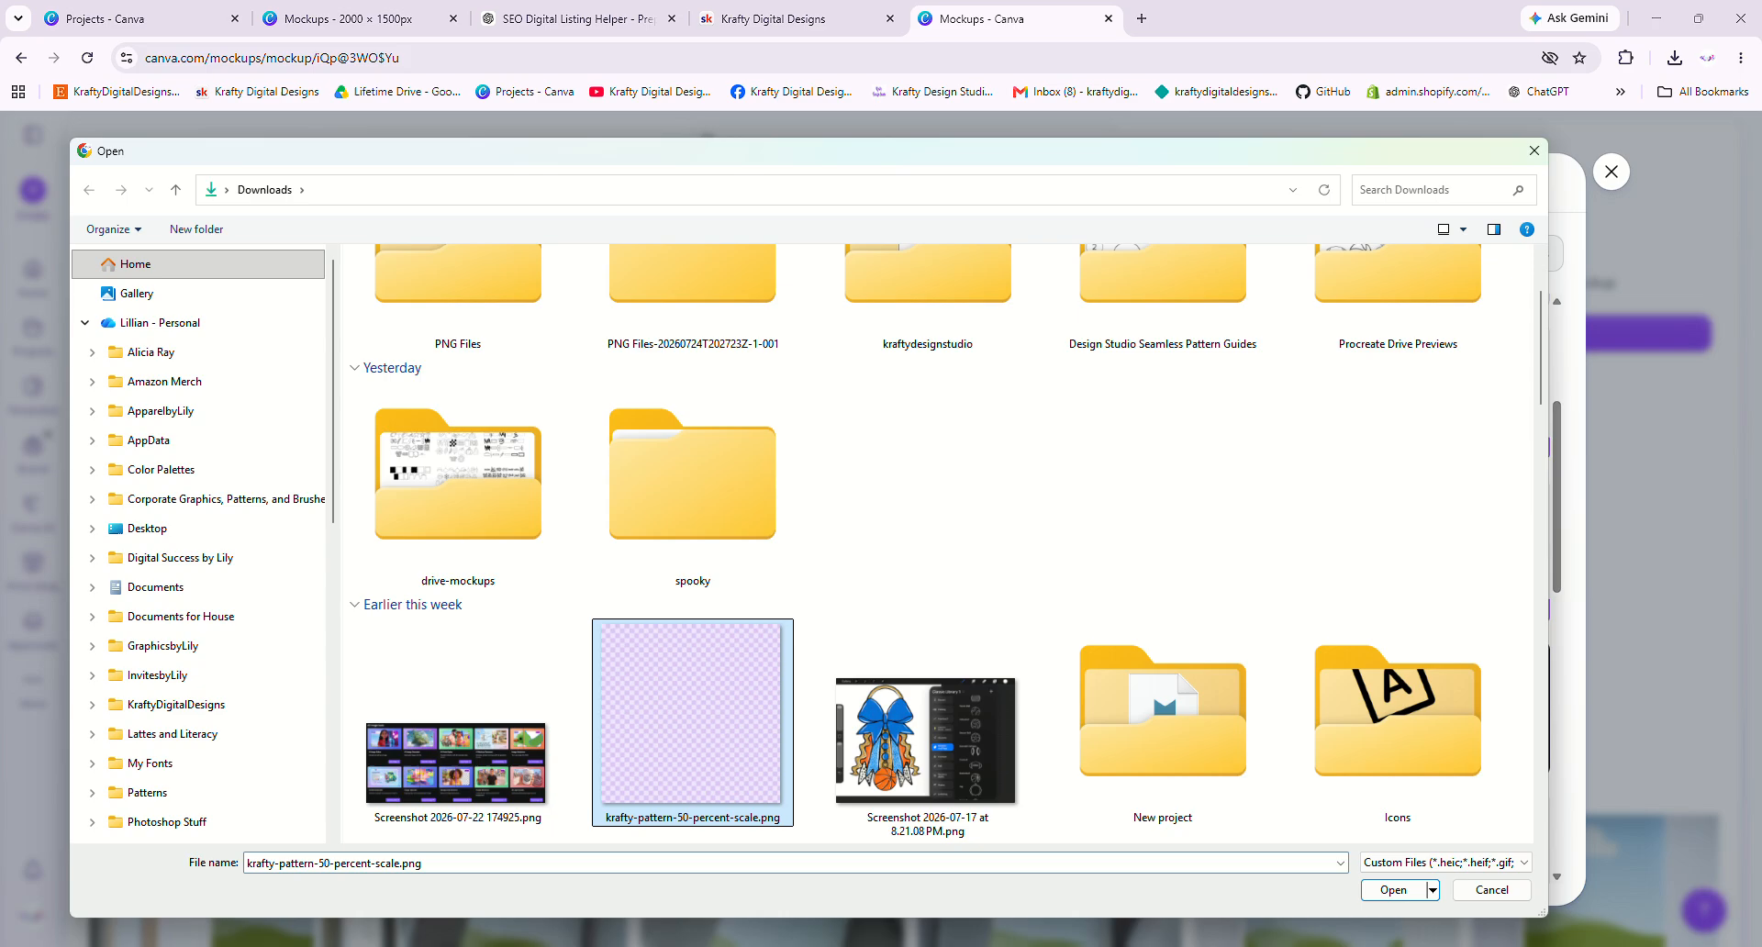
{"action": "left_click", "coordinate": [1395, 892]}
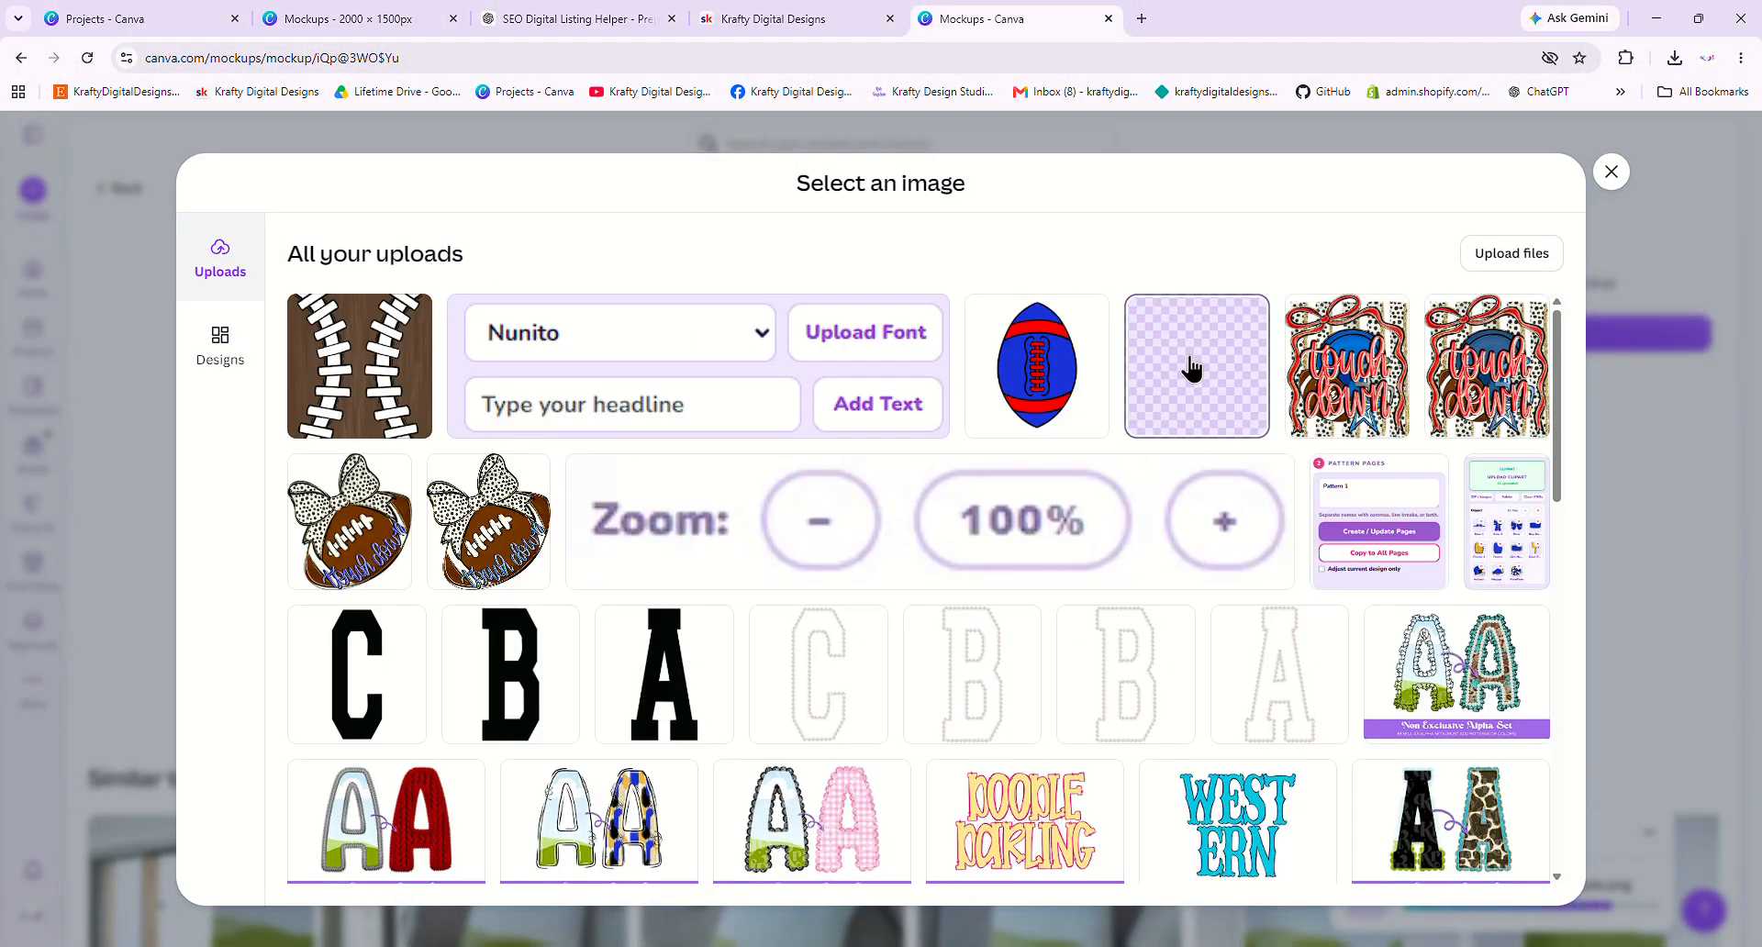
{"action": "left_click", "coordinate": [1191, 368]}
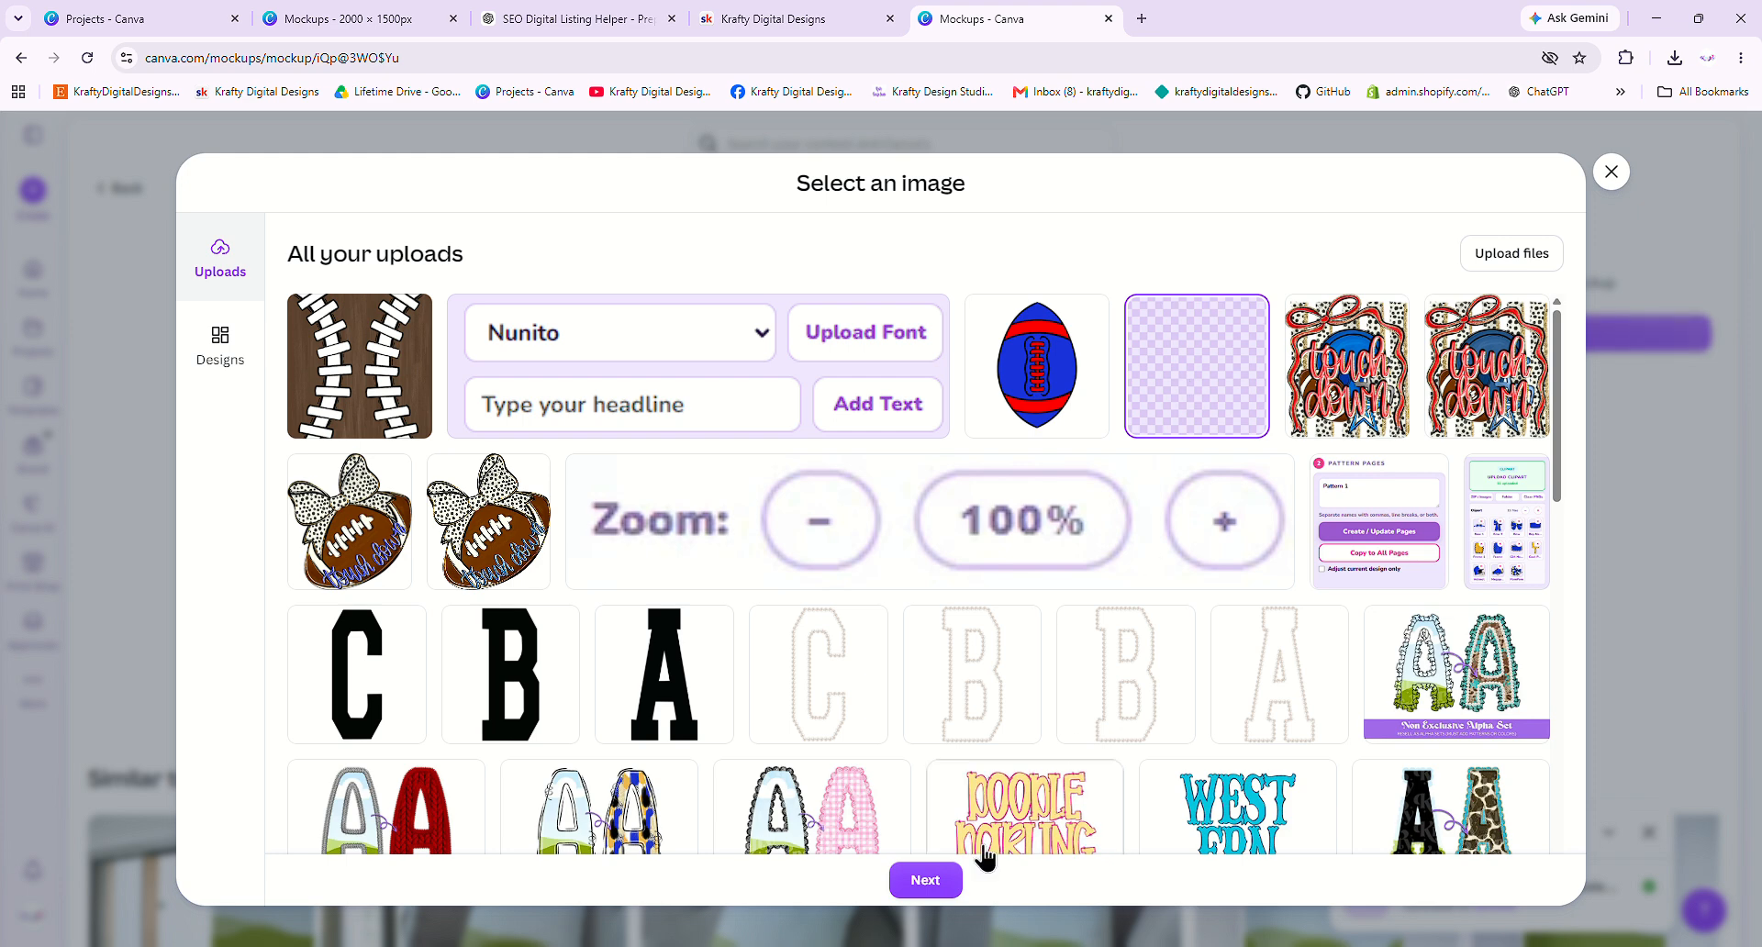
{"action": "left_click", "coordinate": [925, 880]}
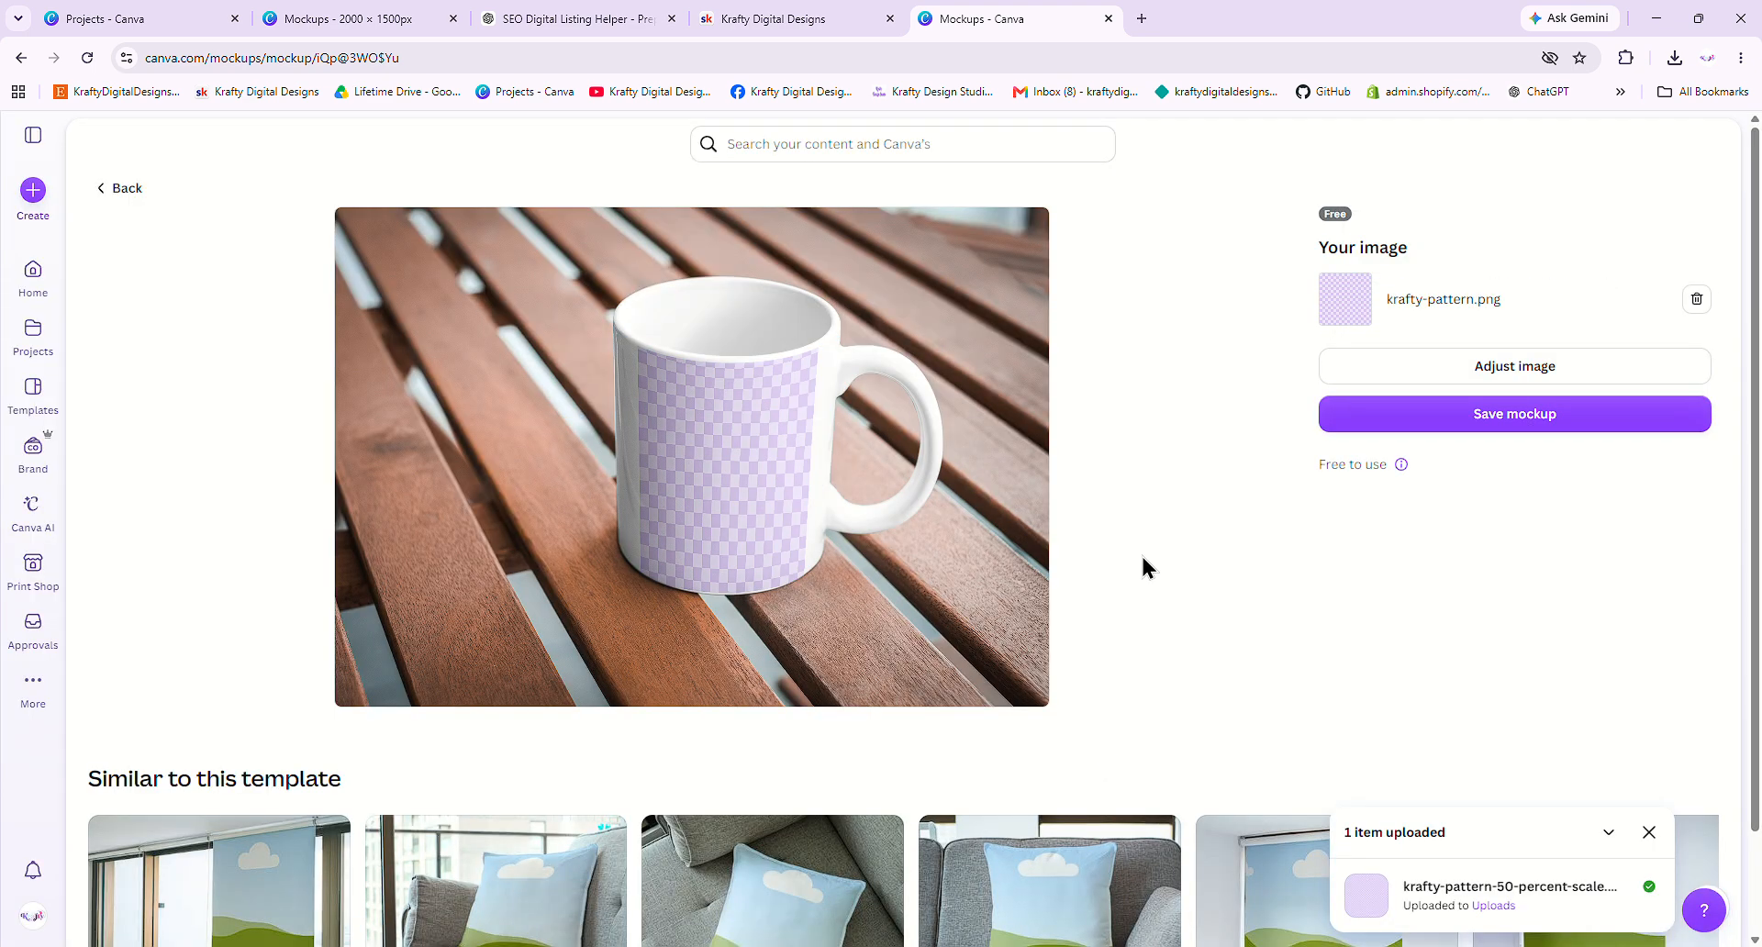
- Enlarge the checkered pattern on the mug by stretching both crop corners outward, then save
{"action": "left_click", "coordinate": [1450, 372]}
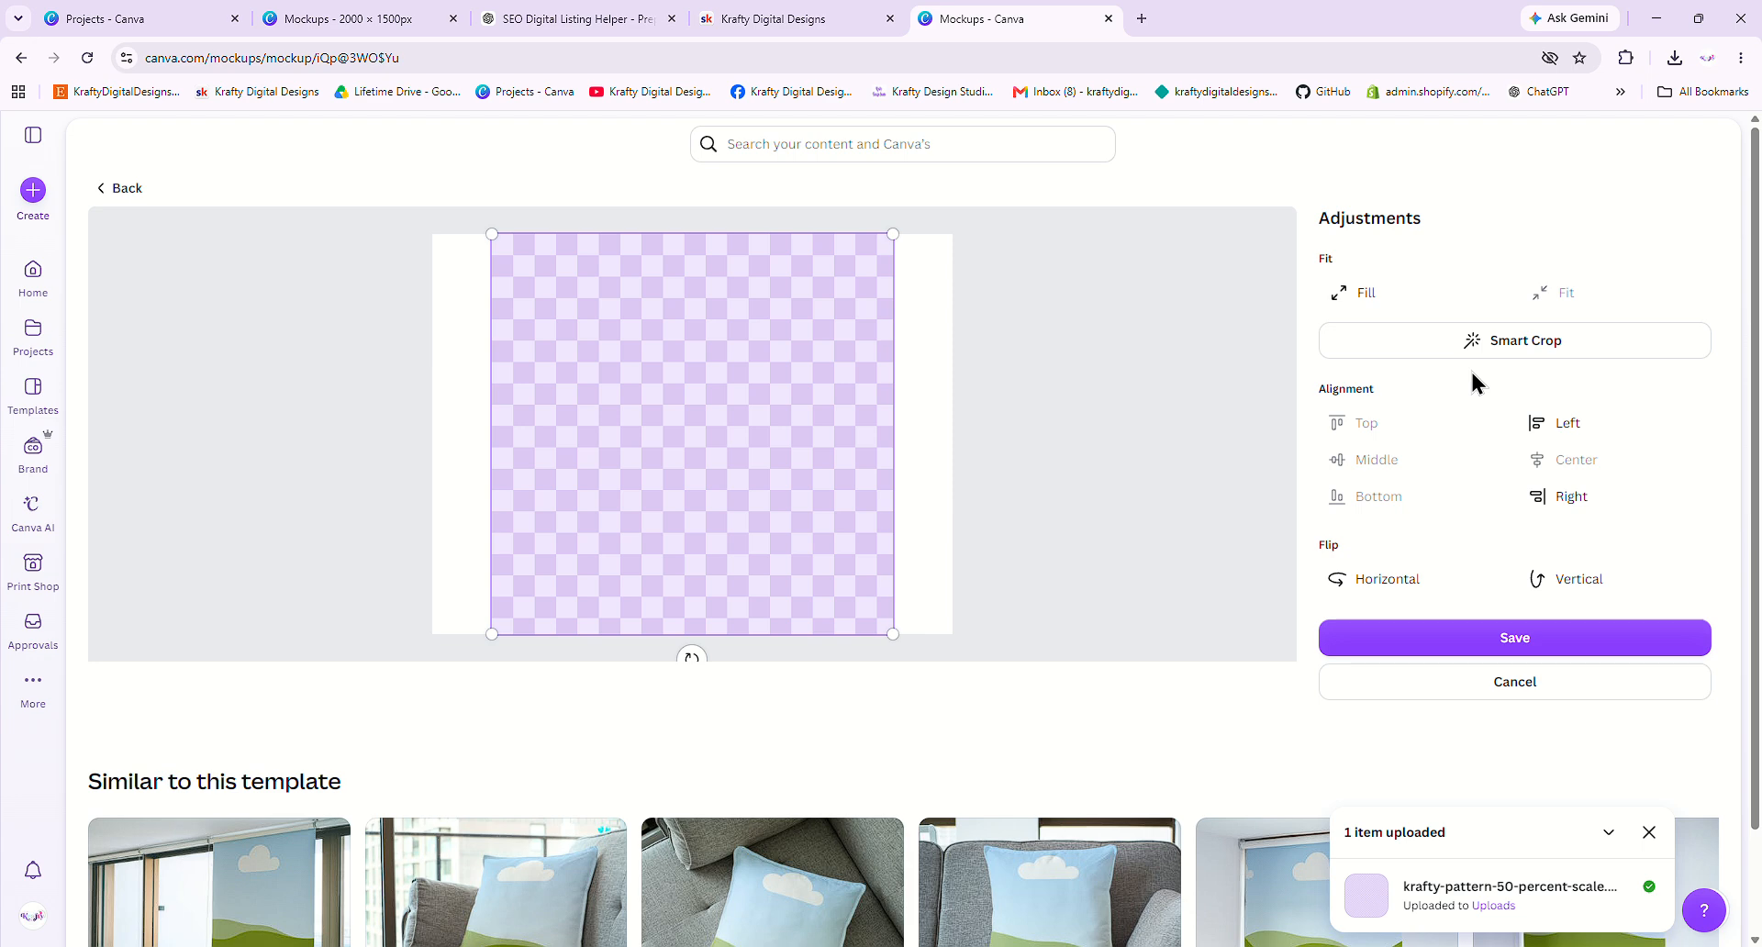
{"action": "left_click_drag", "start_coordinate": [890, 235], "coordinate": [972, 216]}
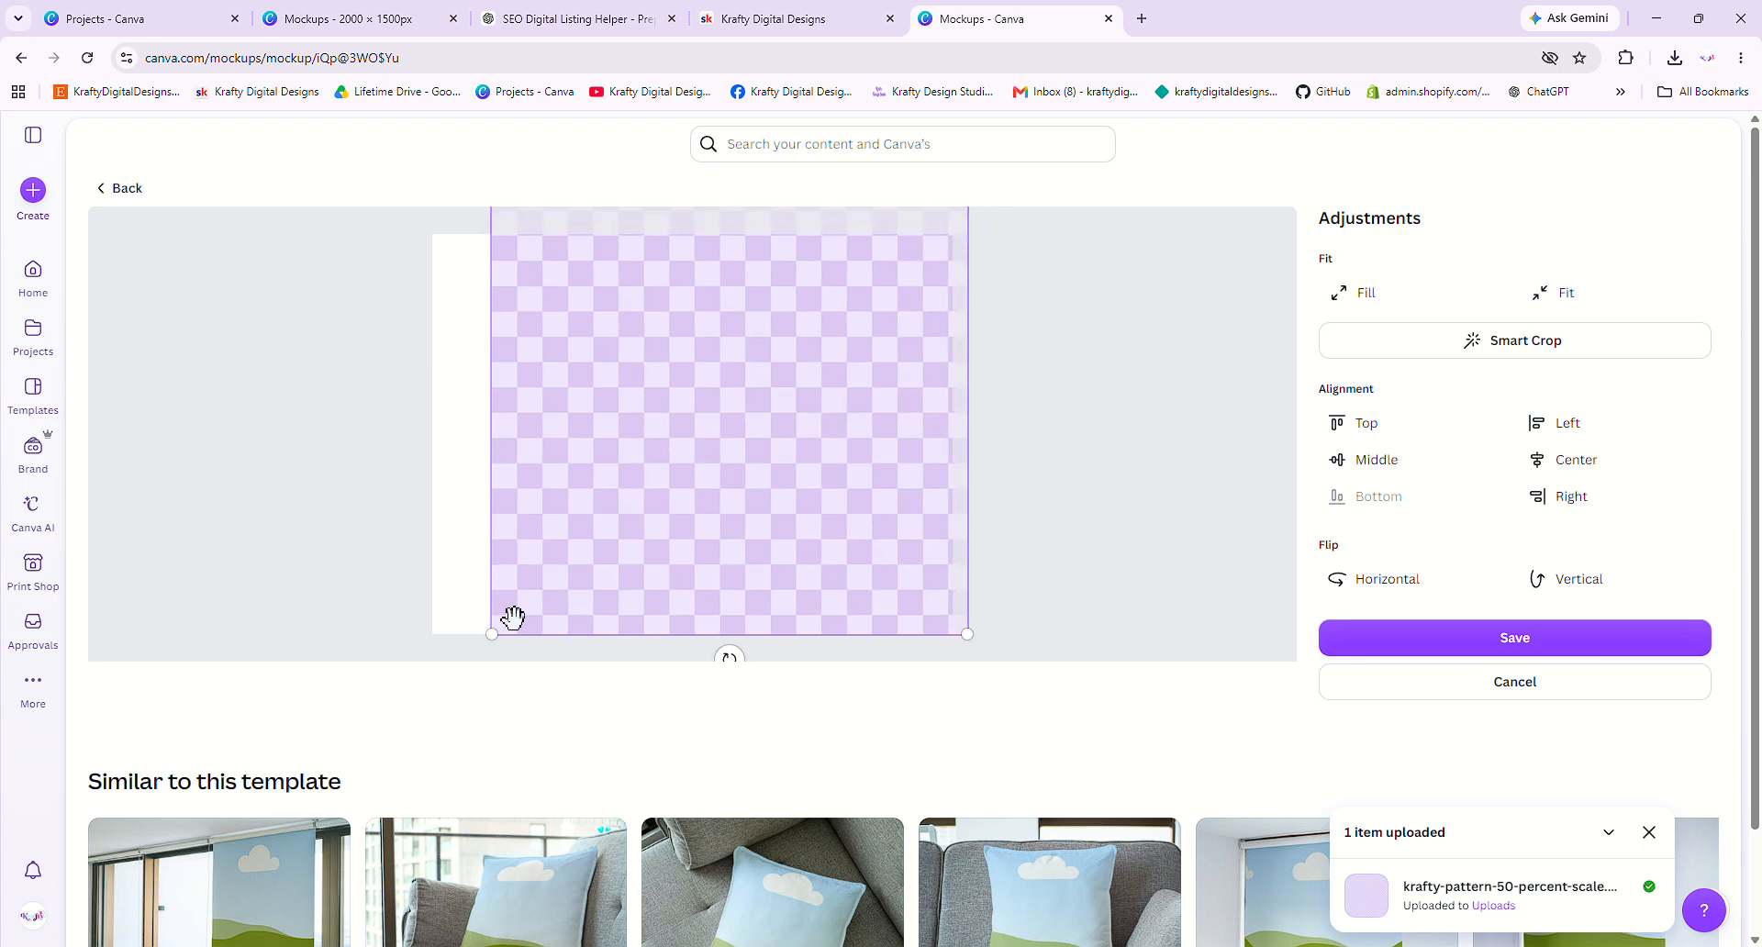
{"action": "left_click_drag", "start_coordinate": [492, 633], "coordinate": [411, 696]}
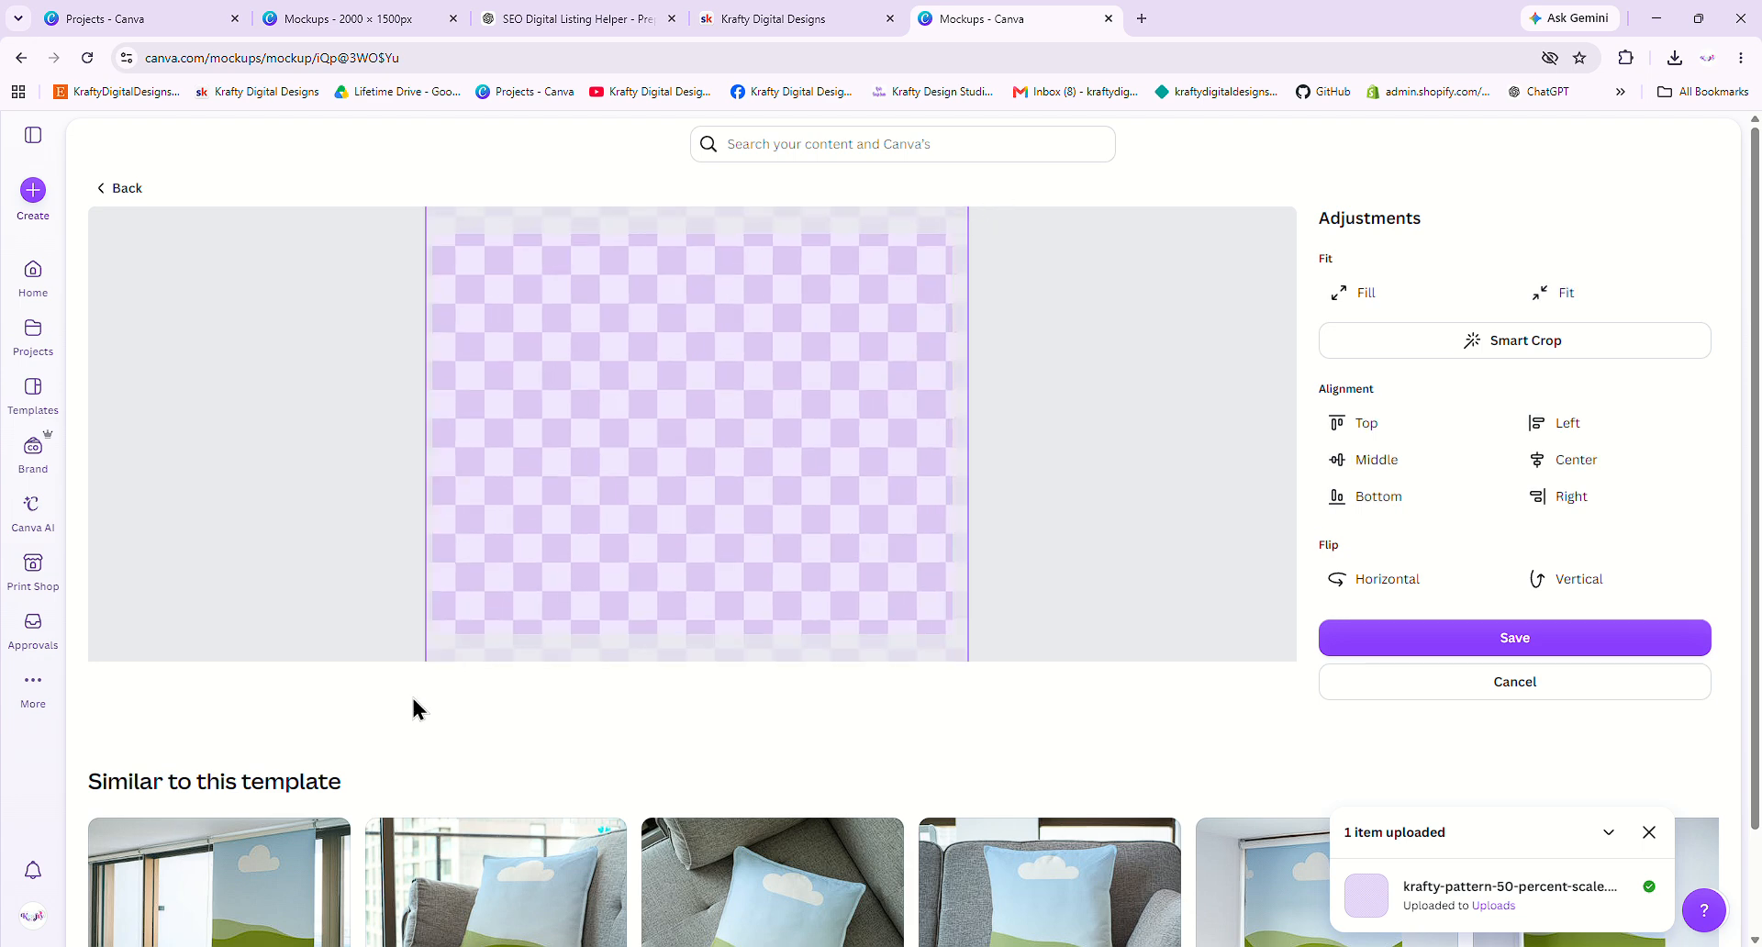
{"action": "left_click", "coordinate": [1421, 642]}
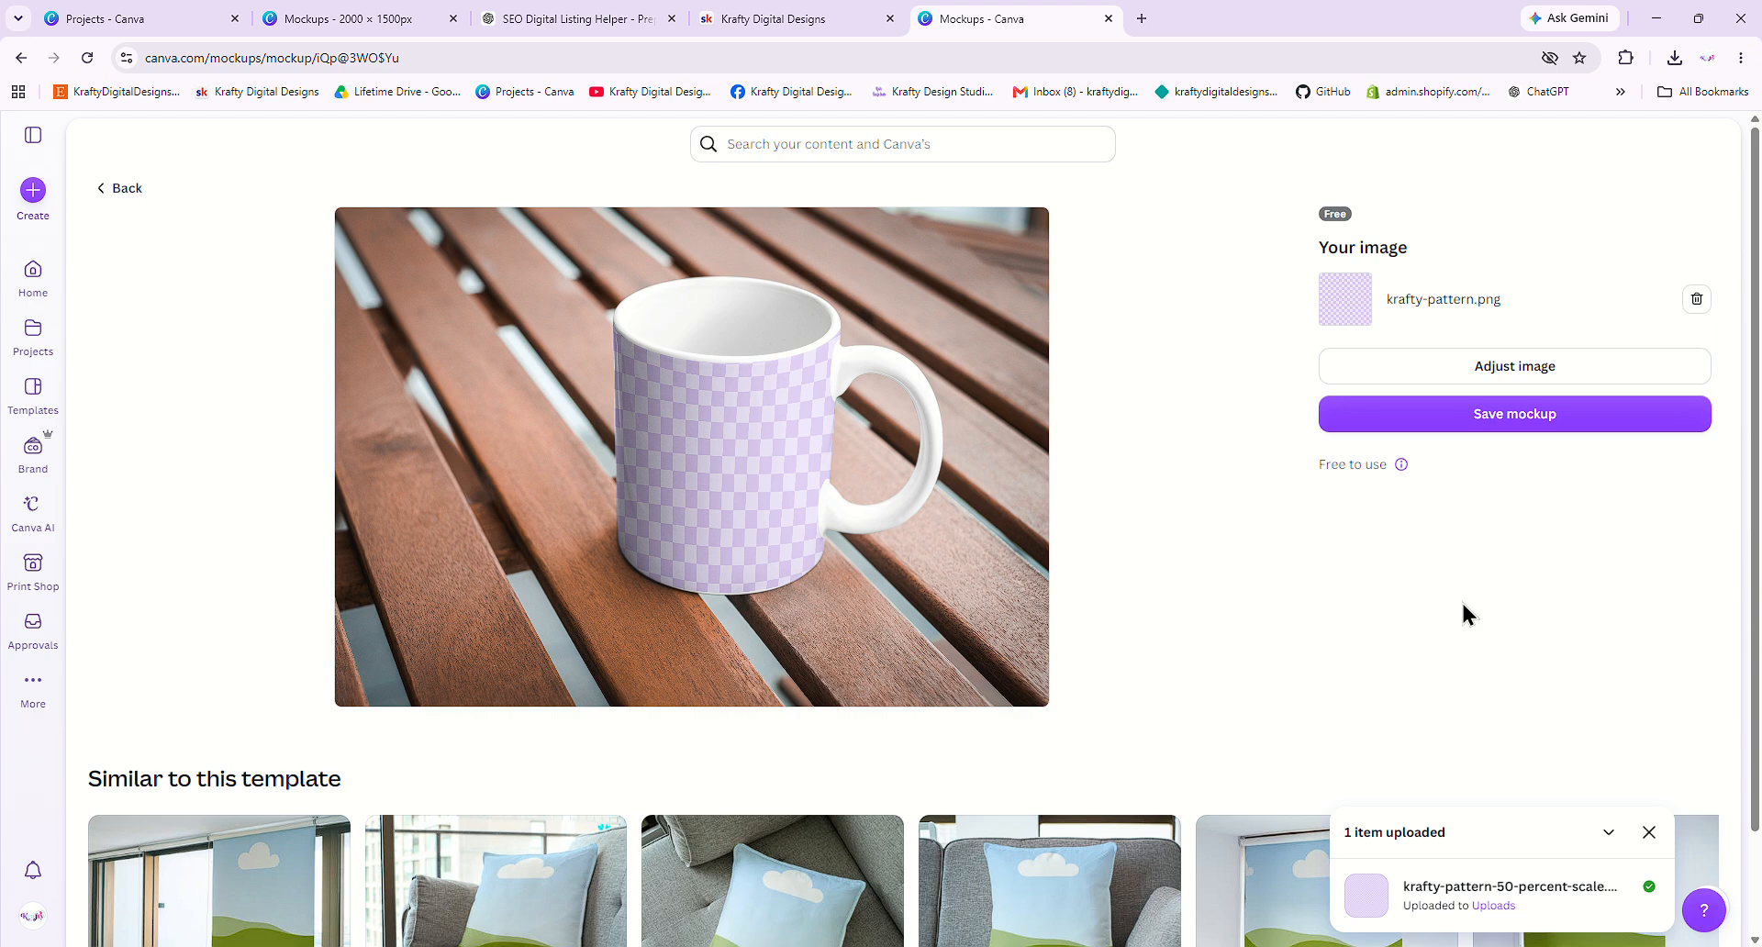
- Dismiss the upload notice and return to the Mockups design editor tab
{"action": "left_click", "coordinate": [1649, 832]}
{"action": "scroll", "coordinate": [1434, 675], "scroll_direction": "down", "scroll_amount": 1}
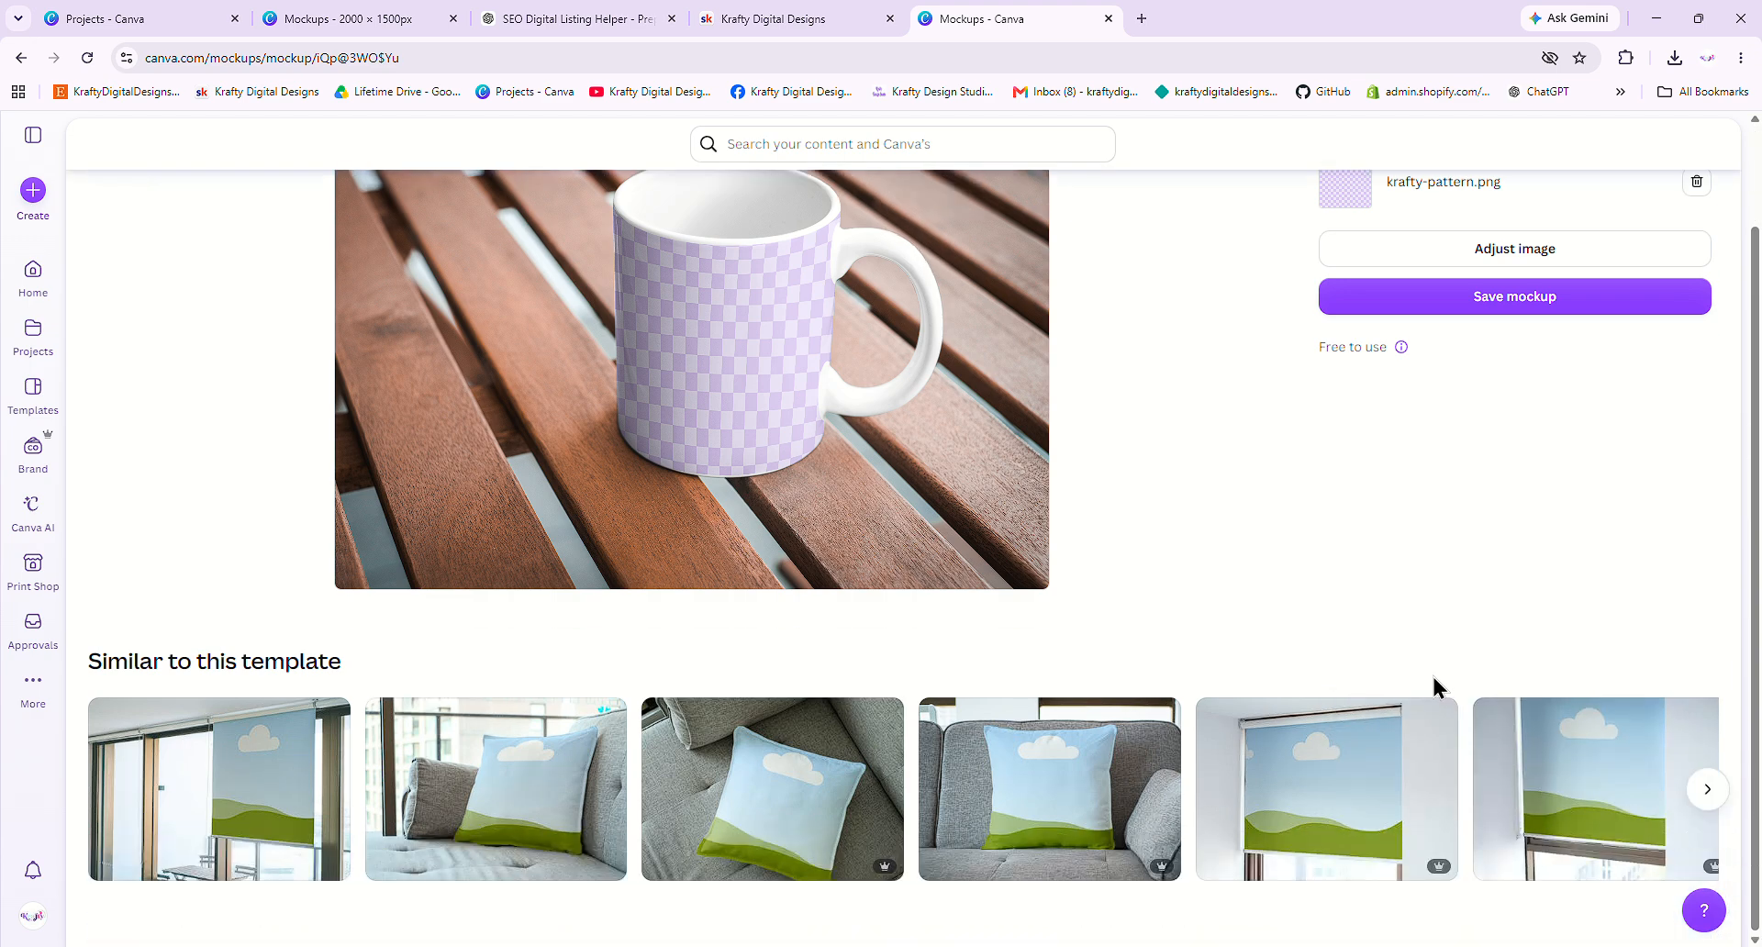
{"action": "left_click", "coordinate": [311, 28]}
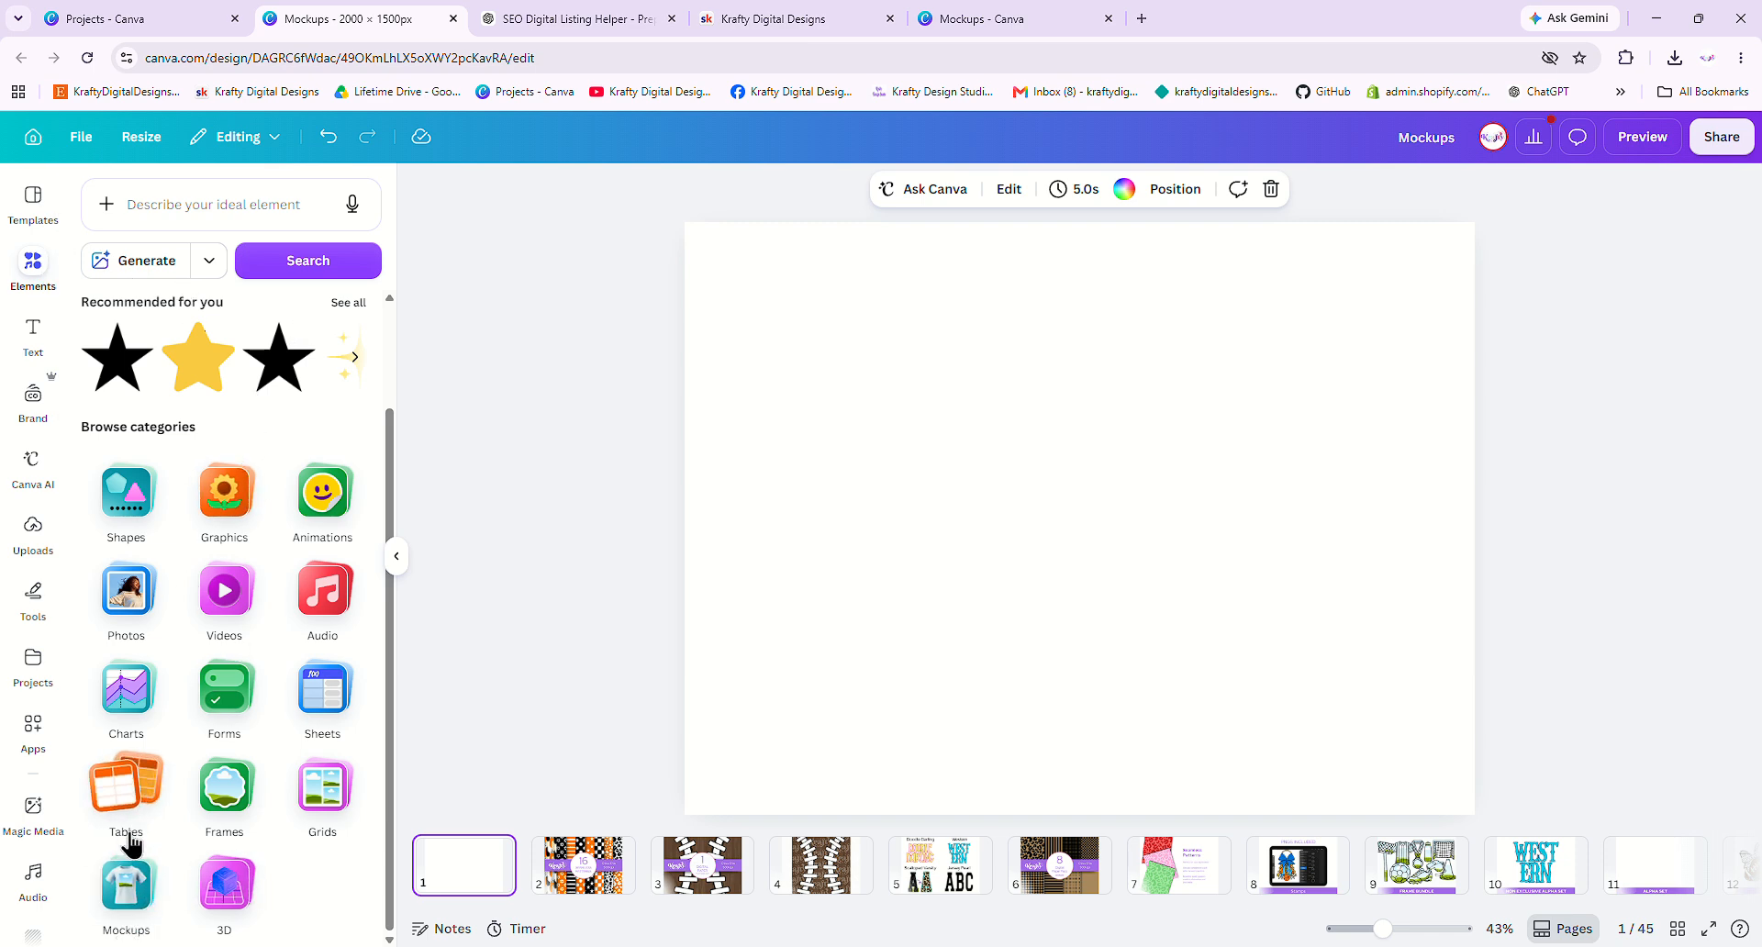
- Browse Elements' Home & Living mockups and scroll down until the paper cup mockup shows
{"action": "left_click", "coordinate": [136, 889]}
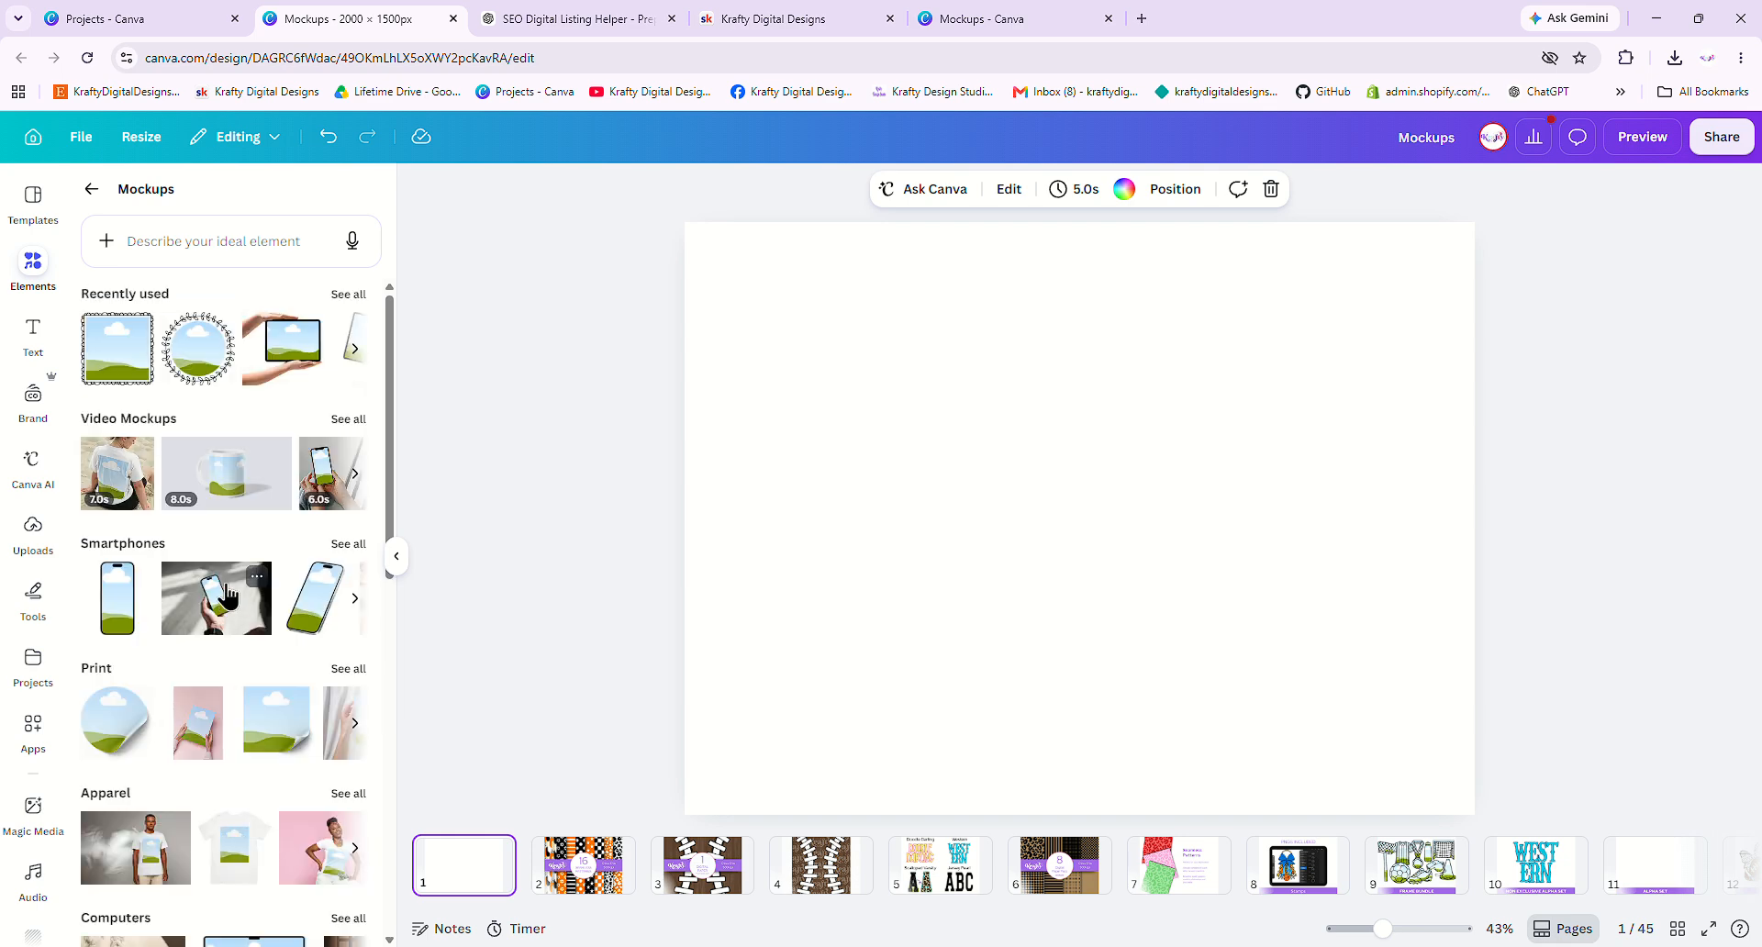
{"action": "scroll", "coordinate": [228, 597], "scroll_direction": "down", "scroll_amount": 4}
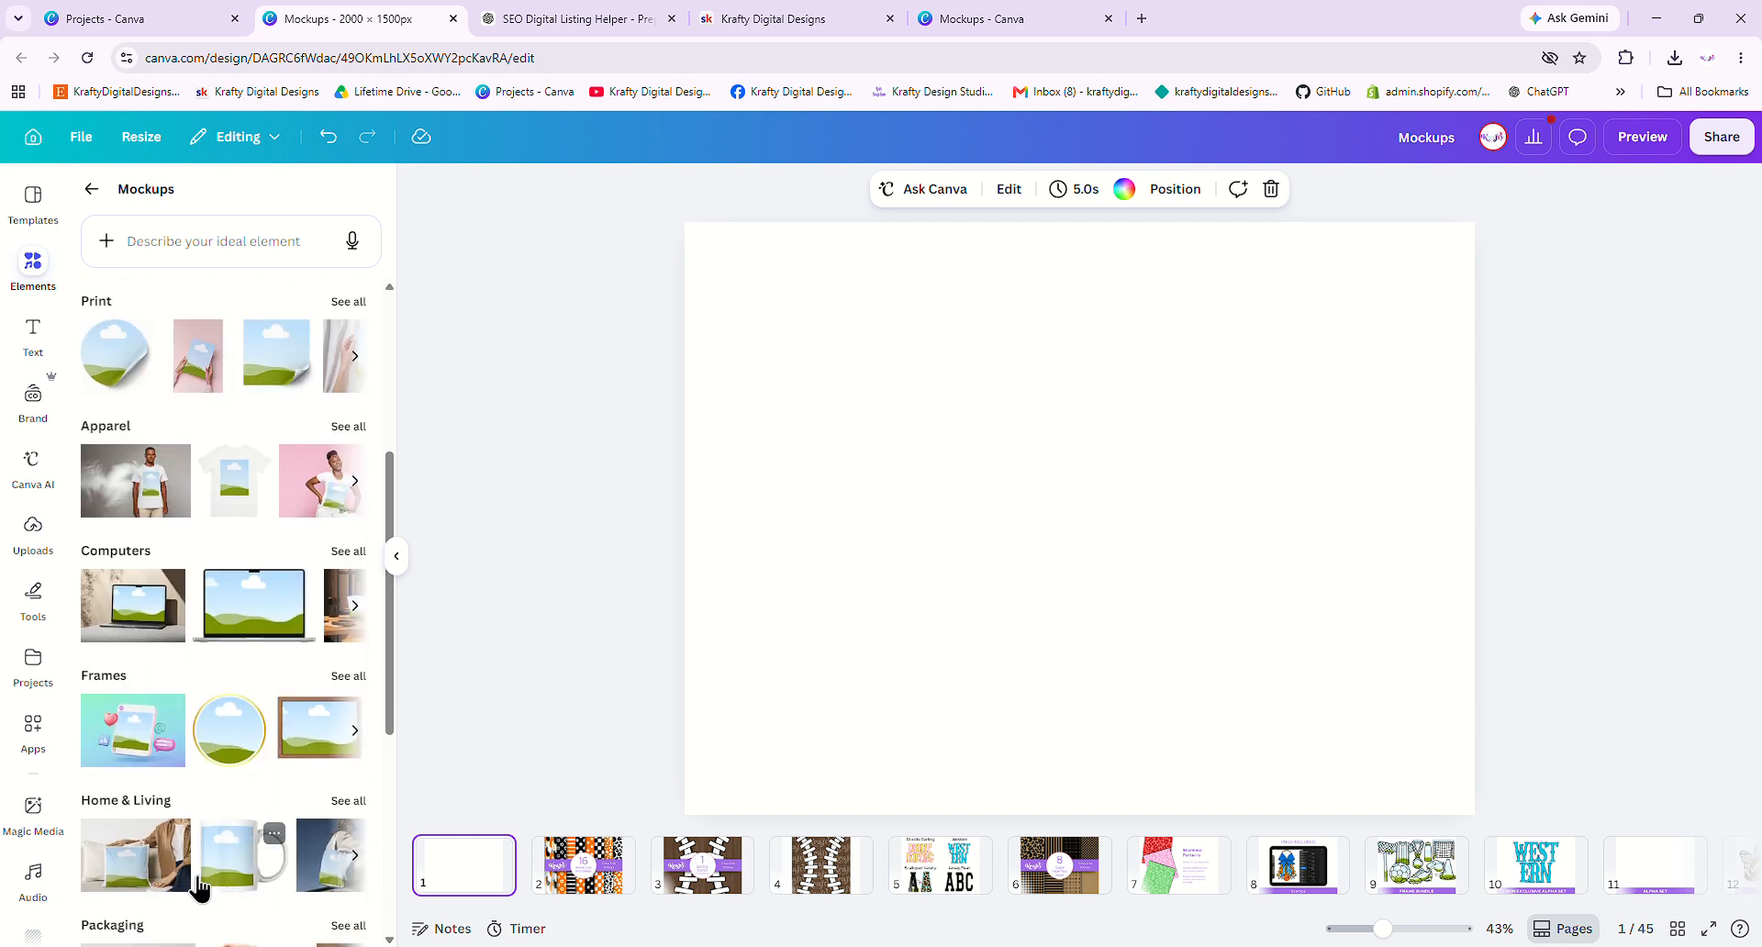
{"action": "left_click", "coordinate": [348, 802]}
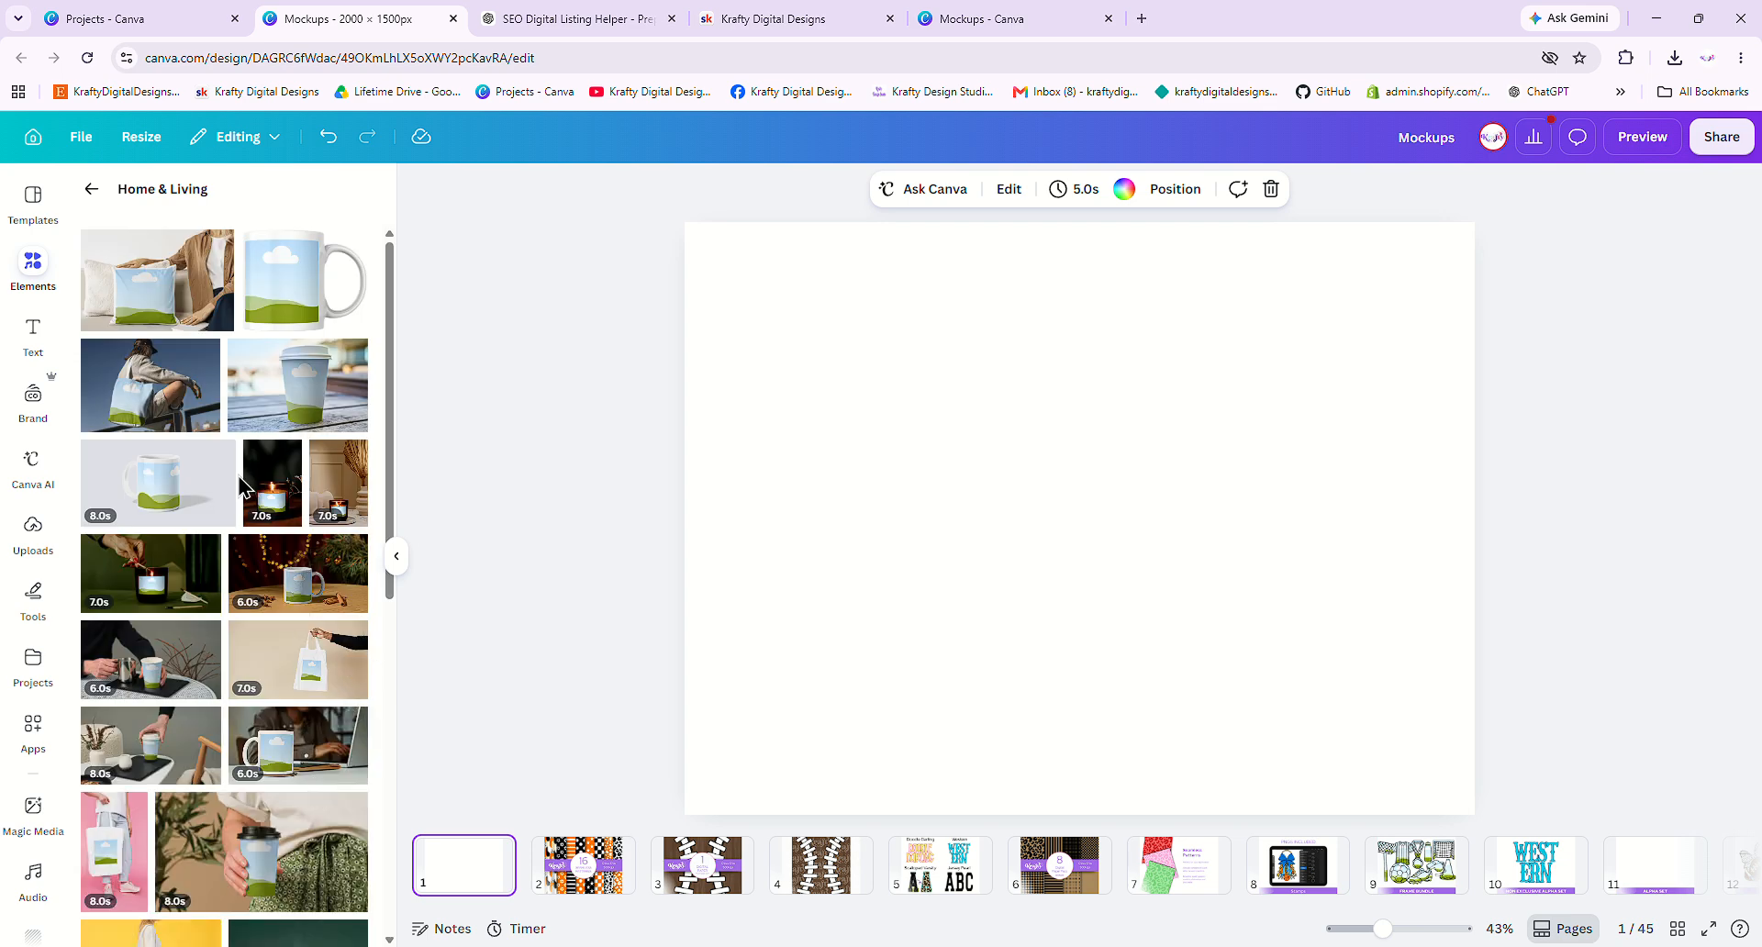
{"action": "scroll", "coordinate": [253, 452], "scroll_direction": "down", "scroll_amount": 5}
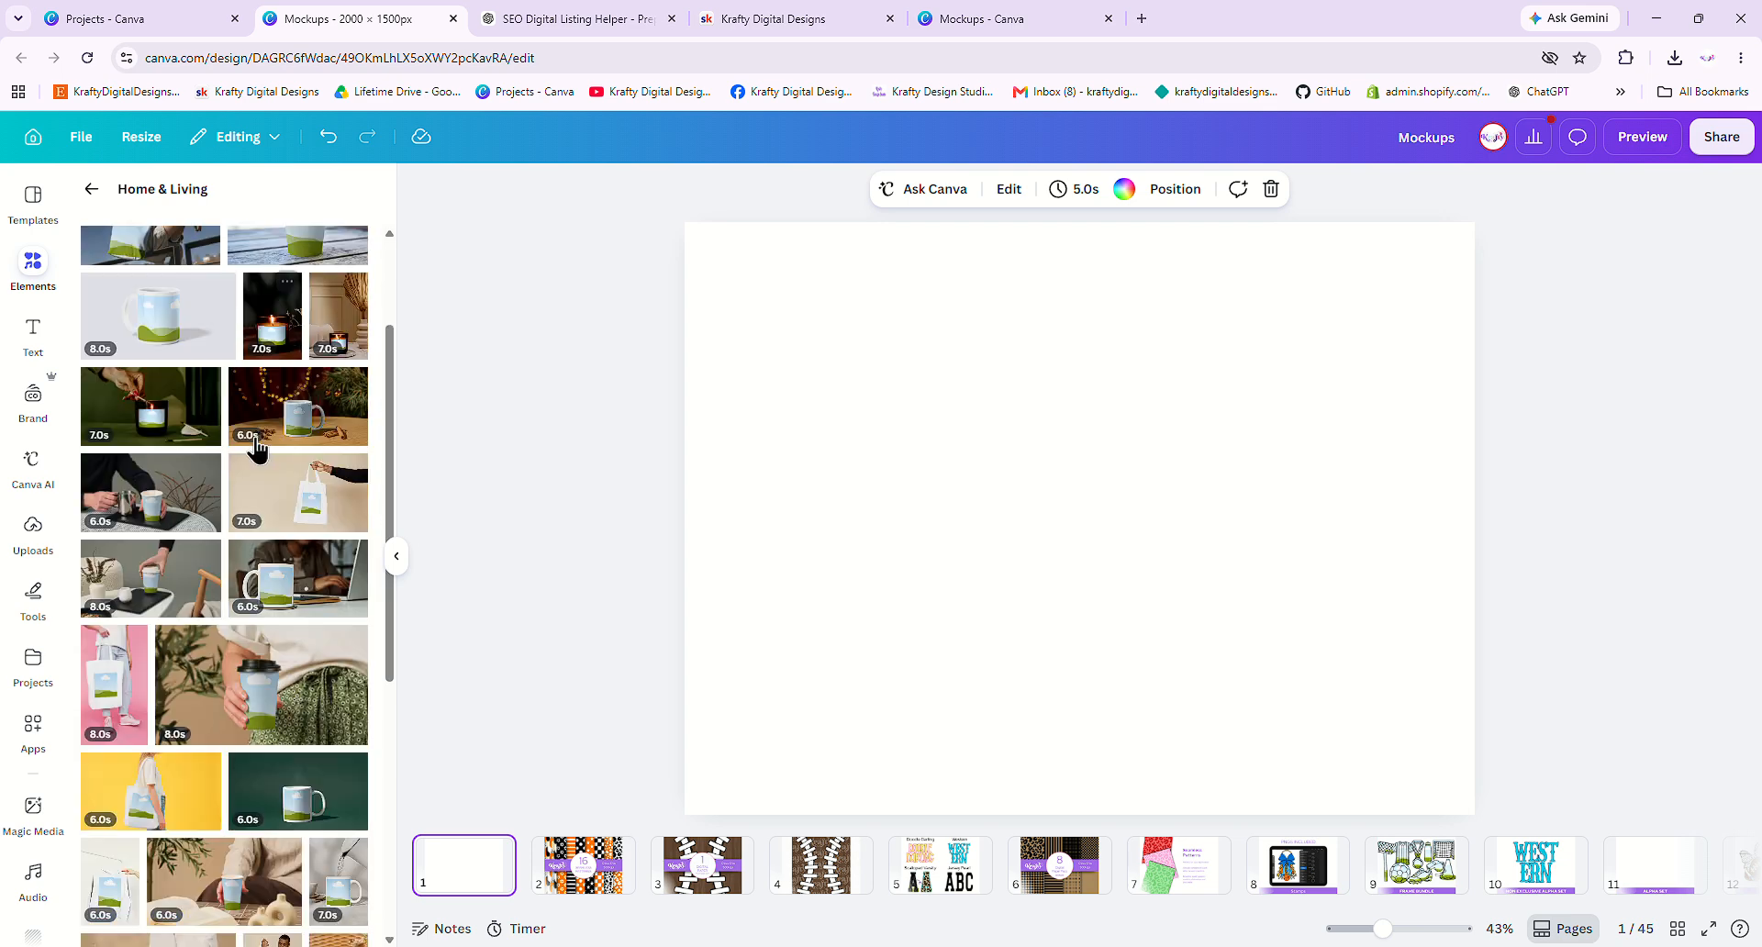
{"action": "scroll", "coordinate": [257, 450], "scroll_direction": "down", "scroll_amount": 2}
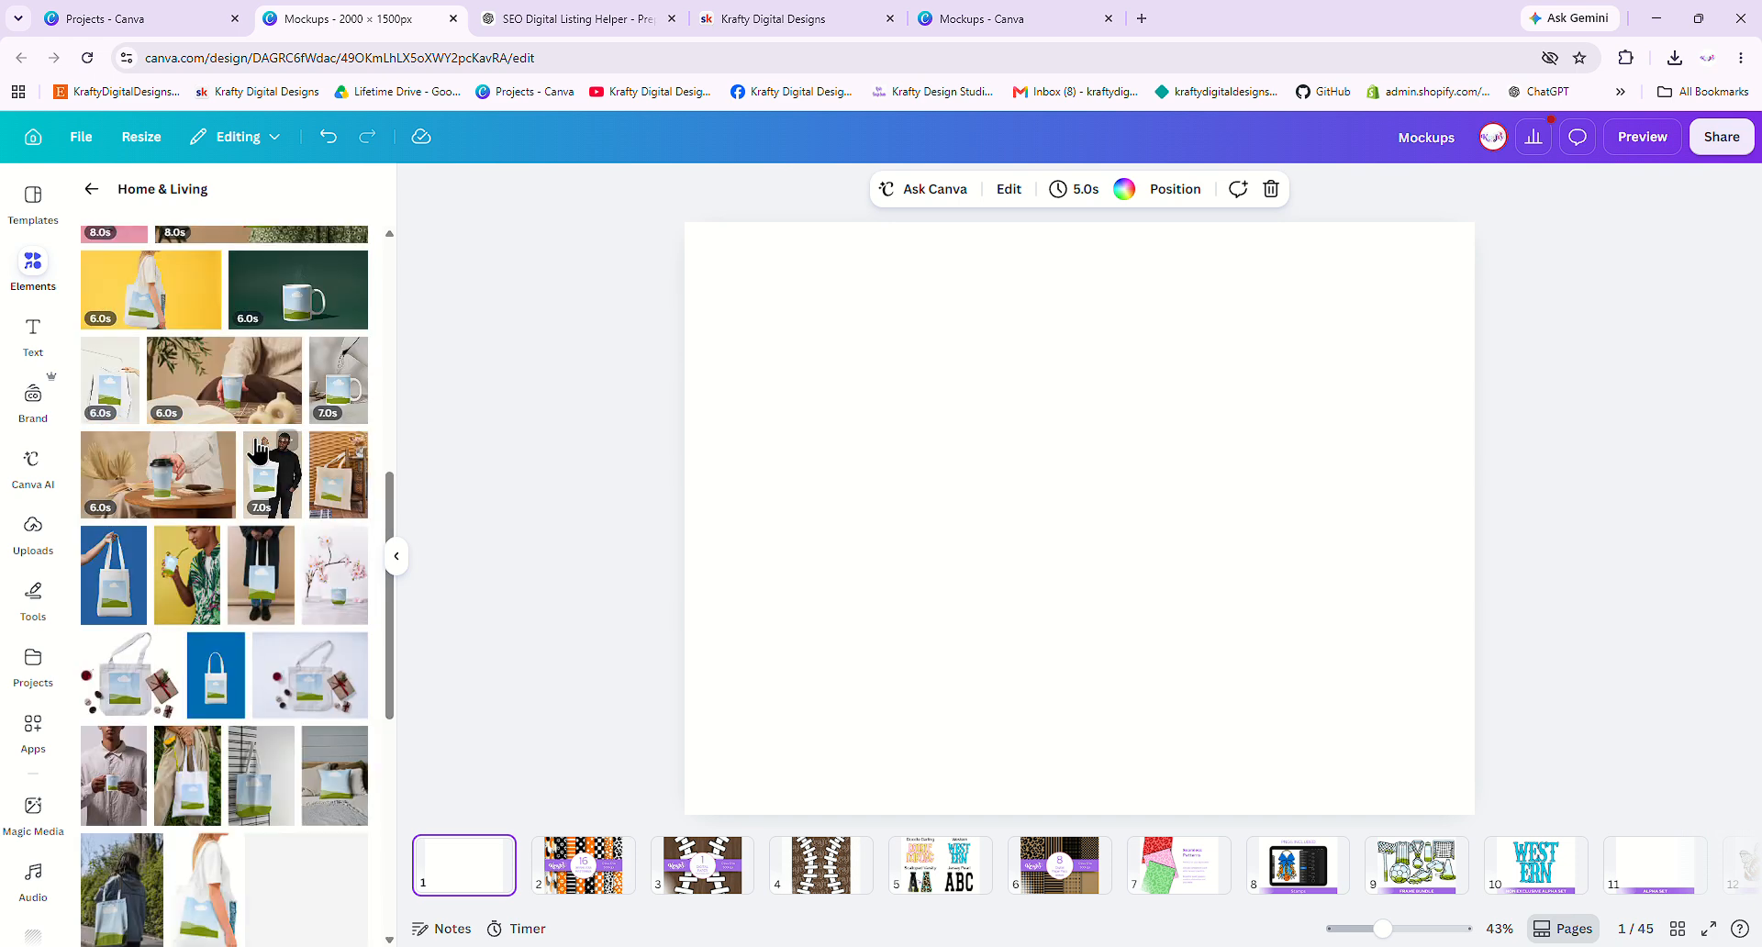
{"action": "scroll", "coordinate": [257, 448], "scroll_direction": "down", "scroll_amount": 6}
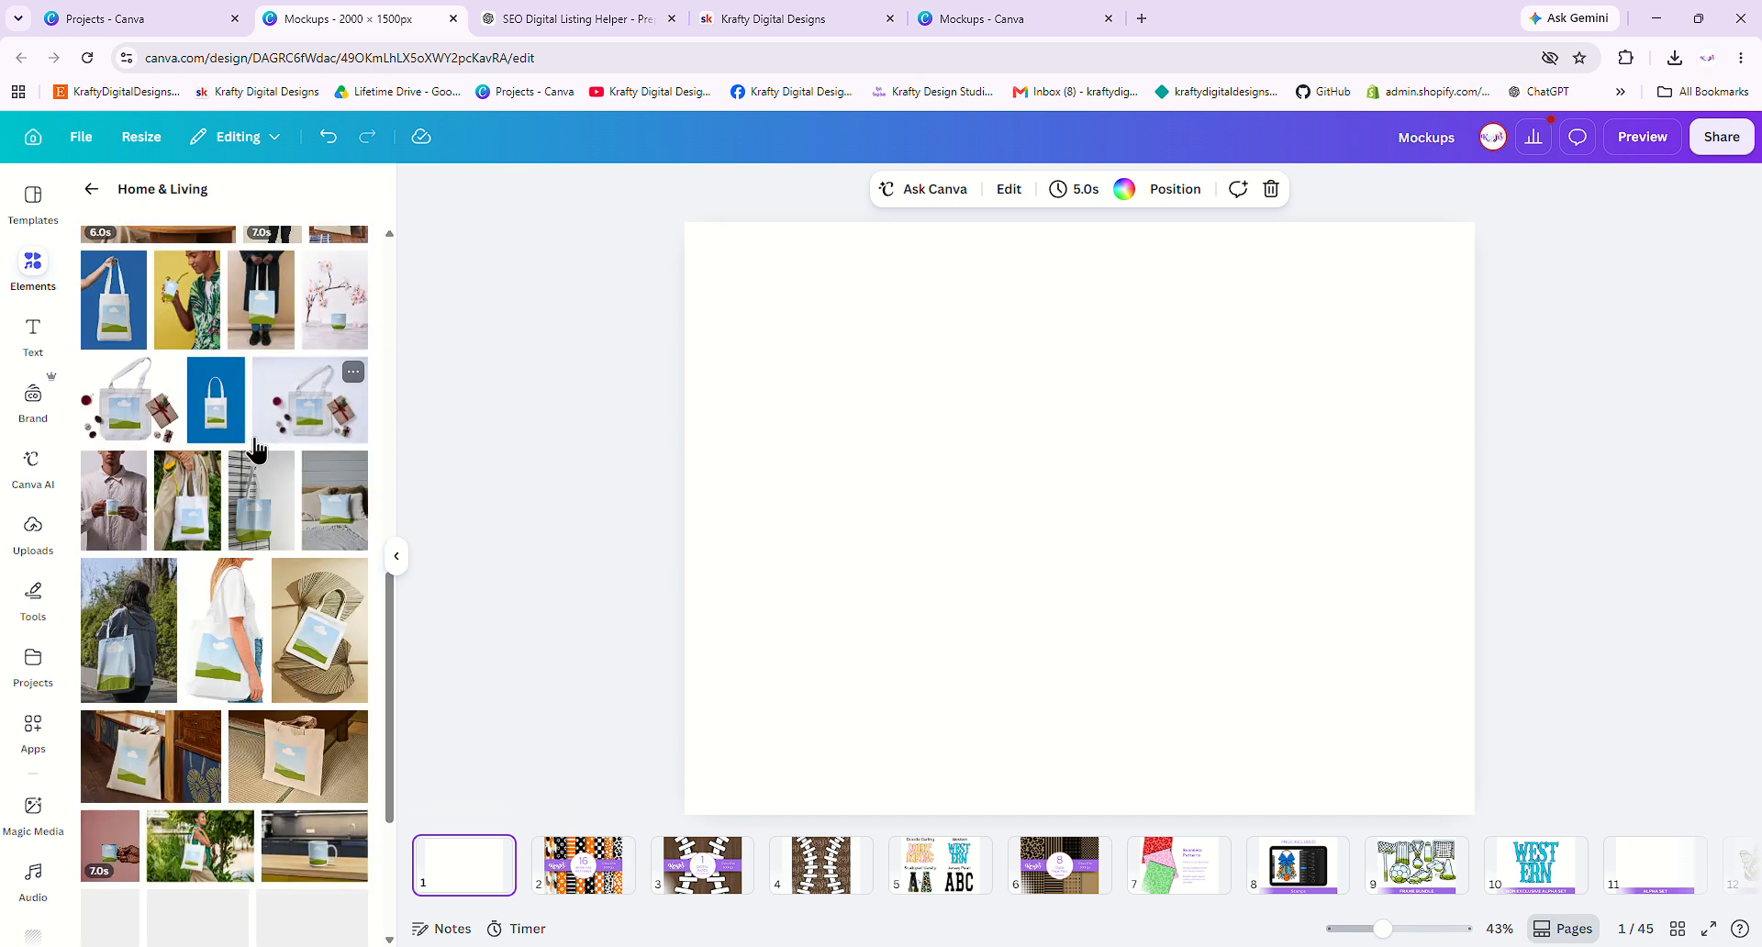
{"action": "scroll", "coordinate": [255, 433], "scroll_direction": "down", "scroll_amount": 2}
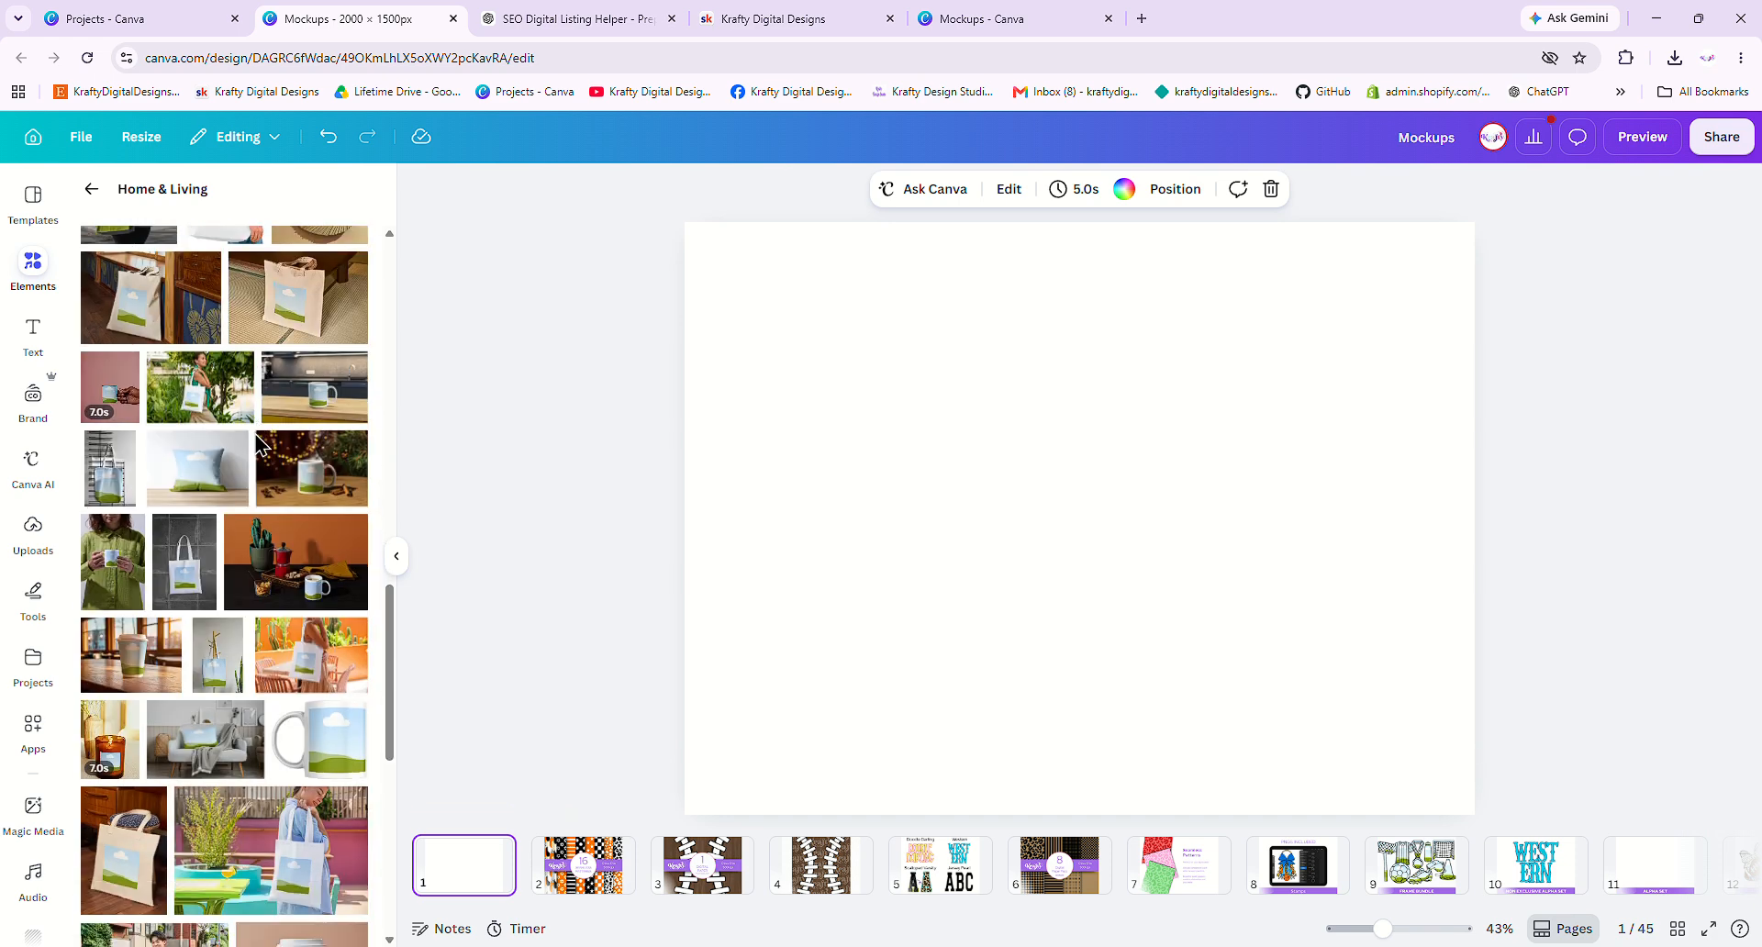
{"action": "scroll", "coordinate": [260, 444], "scroll_direction": "down", "scroll_amount": 2}
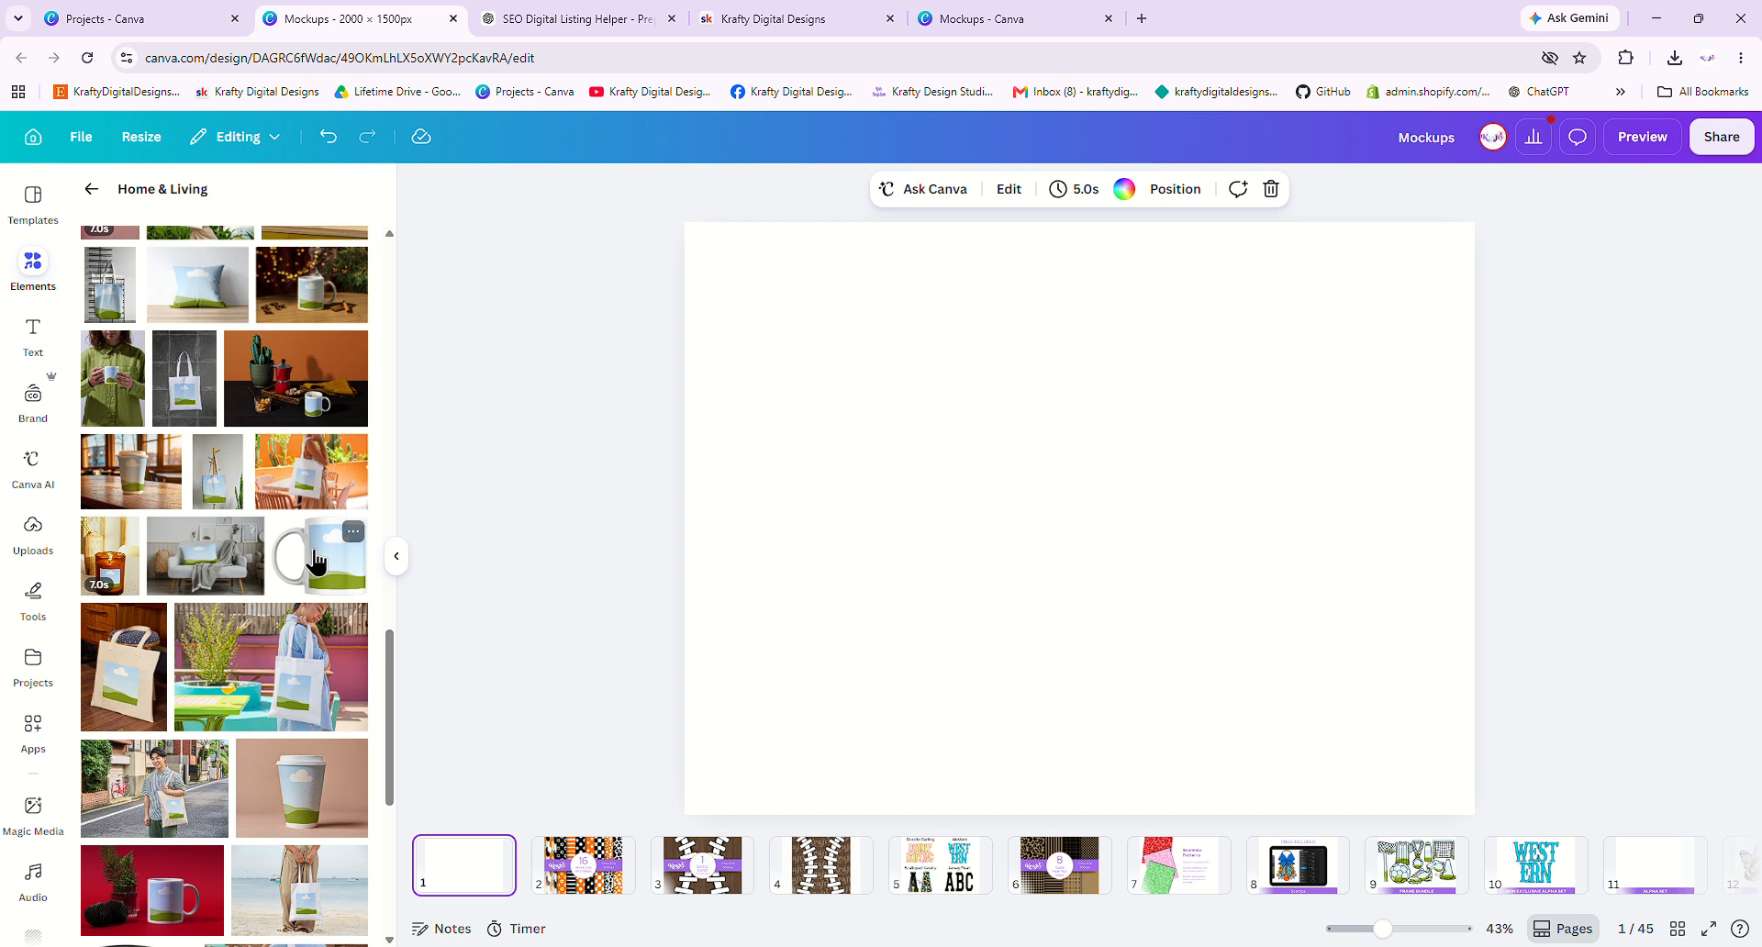
{"action": "scroll", "coordinate": [307, 562], "scroll_direction": "down", "scroll_amount": 1}
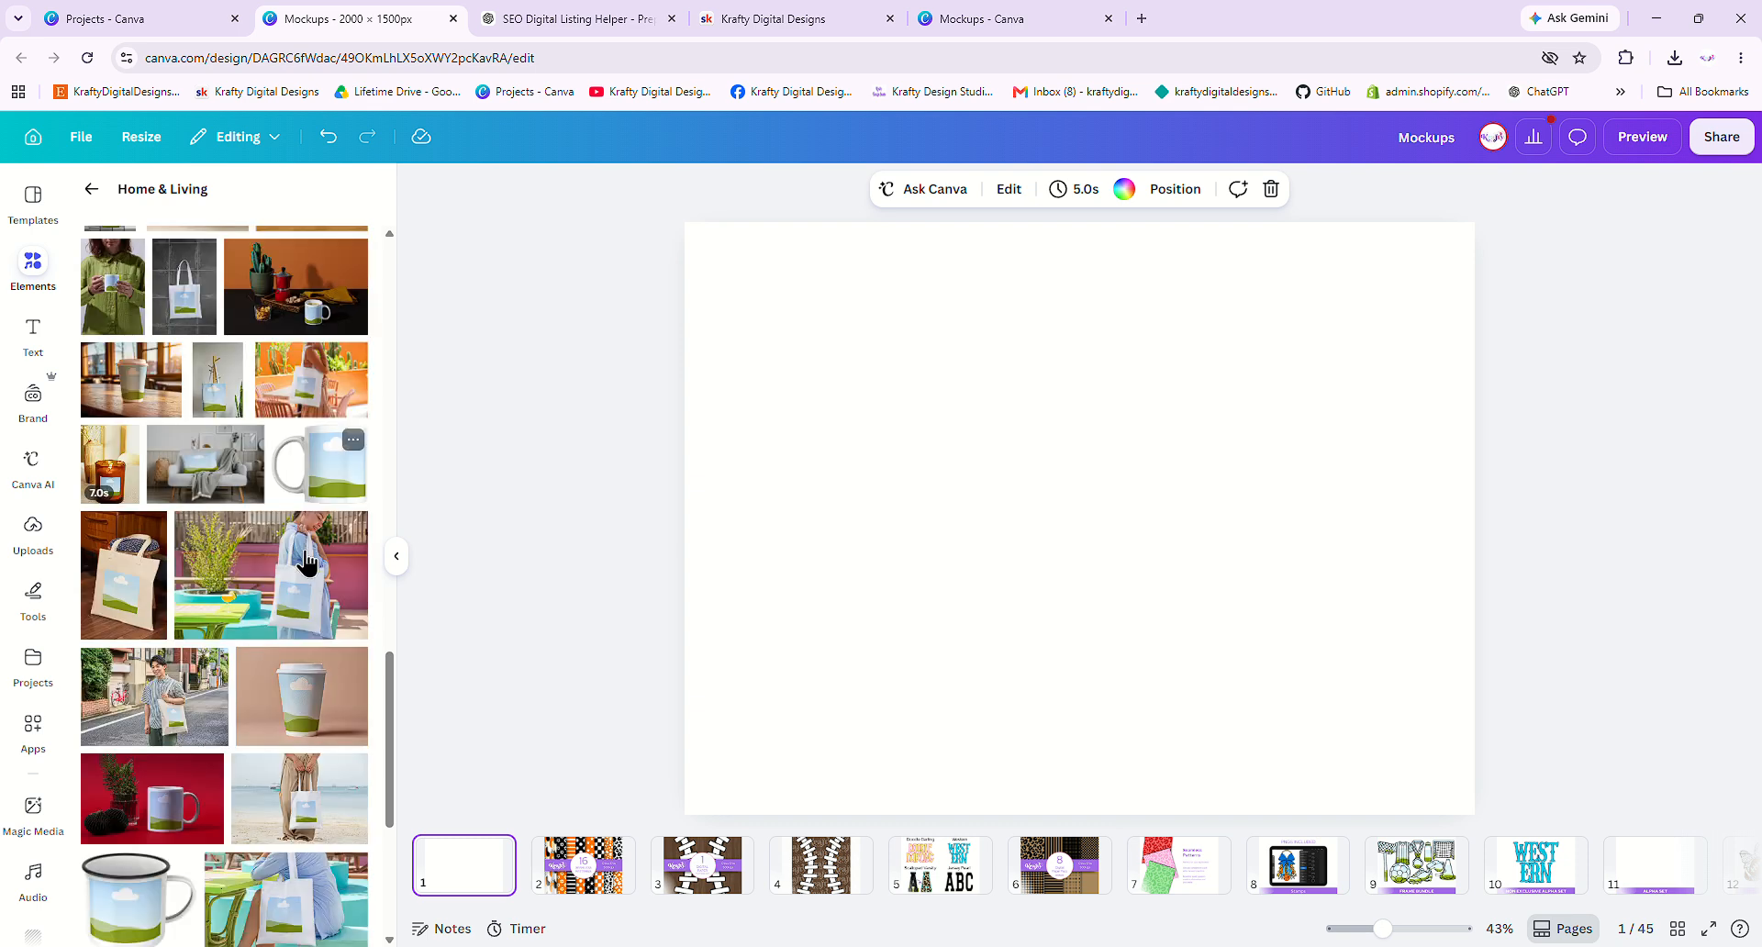
- Drop the paper cup mockup on the first page and stretch it to cover the page
{"action": "left_click_drag", "start_coordinate": [303, 696], "coordinate": [981, 570]}
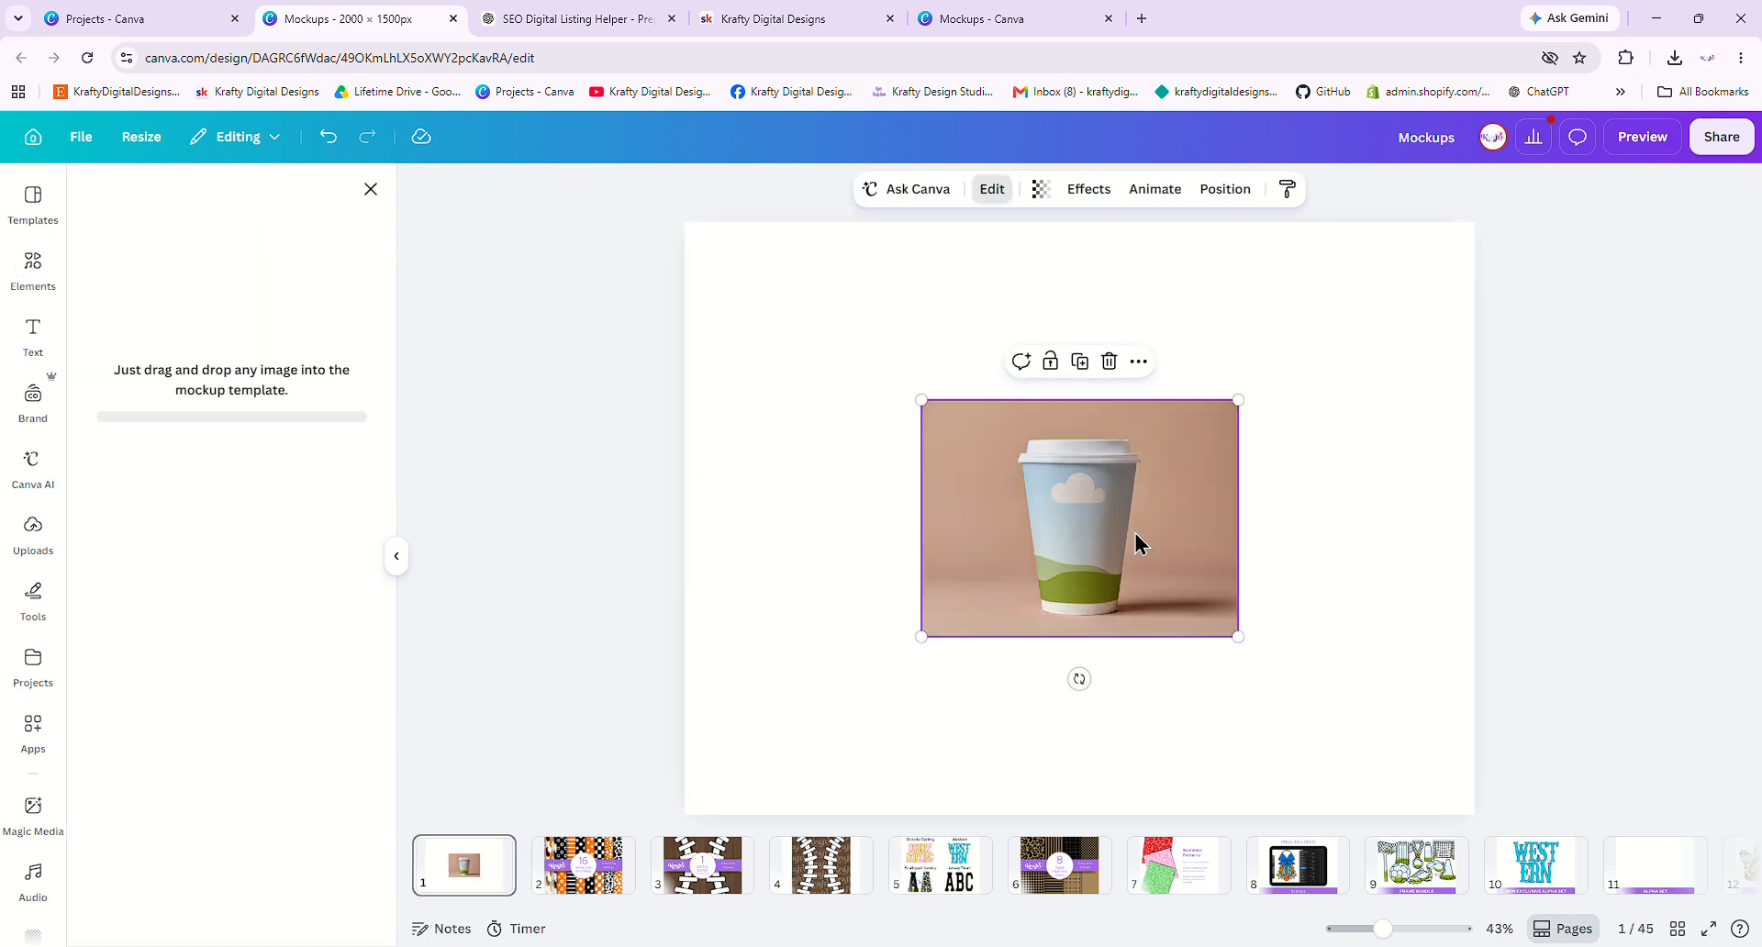
{"action": "left_click_drag", "start_coordinate": [1231, 392], "coordinate": [1494, 203]}
{"action": "left_click_drag", "start_coordinate": [922, 636], "coordinate": [664, 826]}
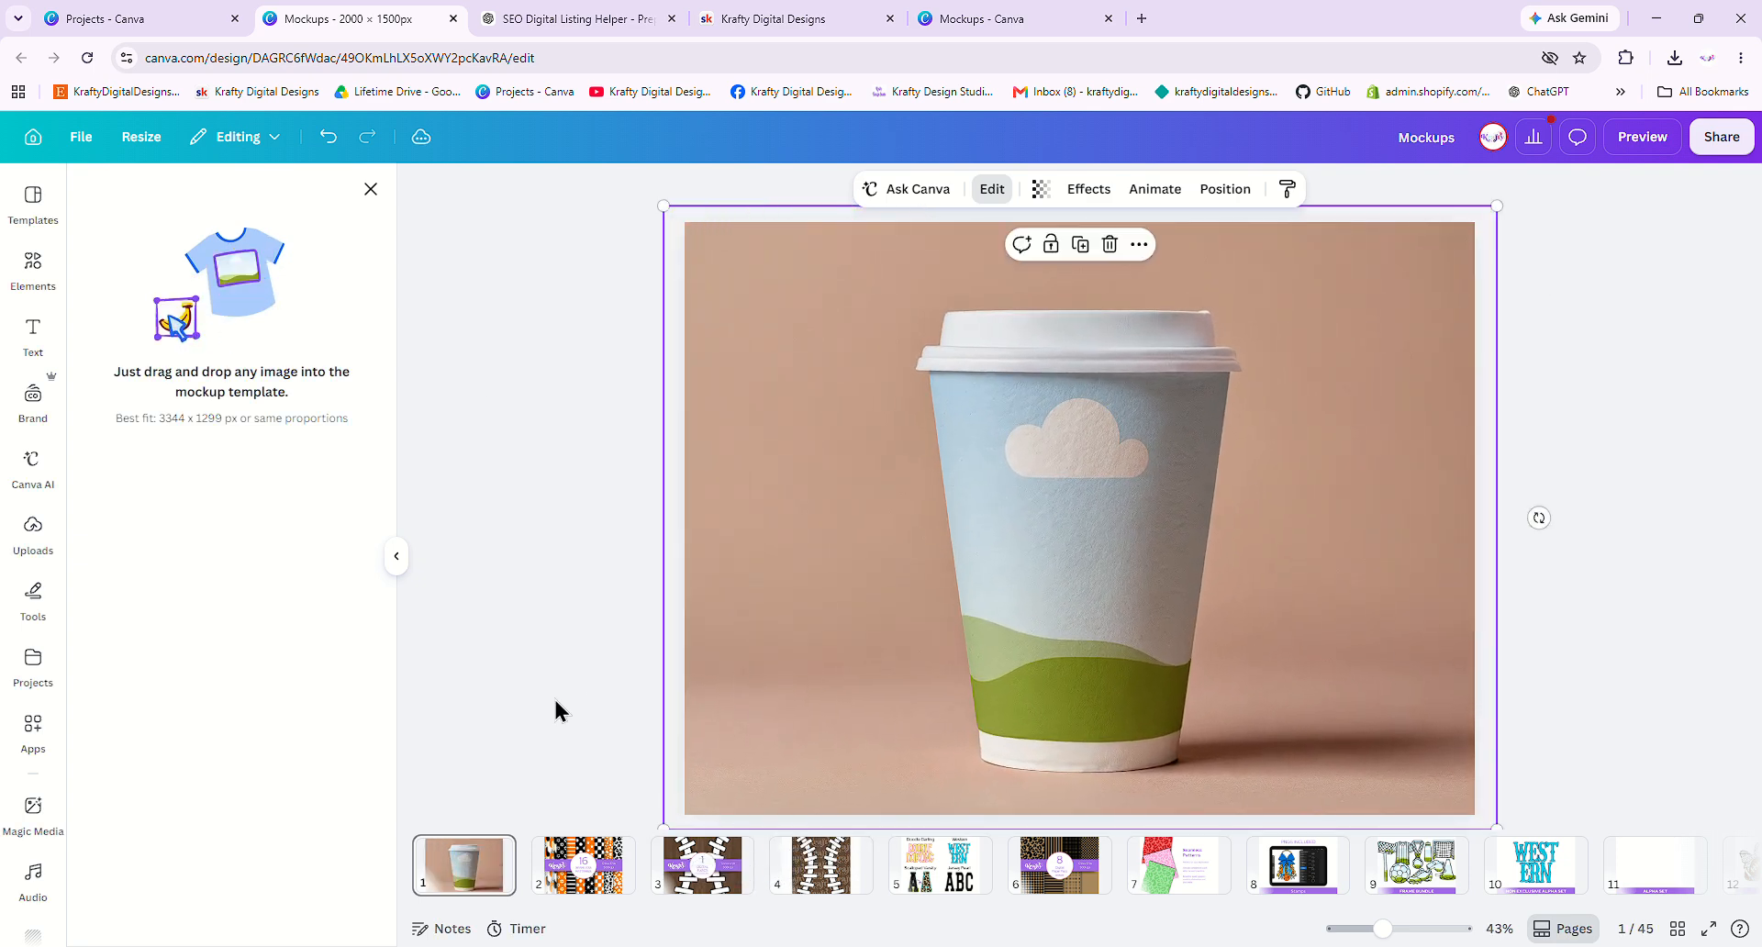
{"action": "left_click", "coordinate": [370, 190]}
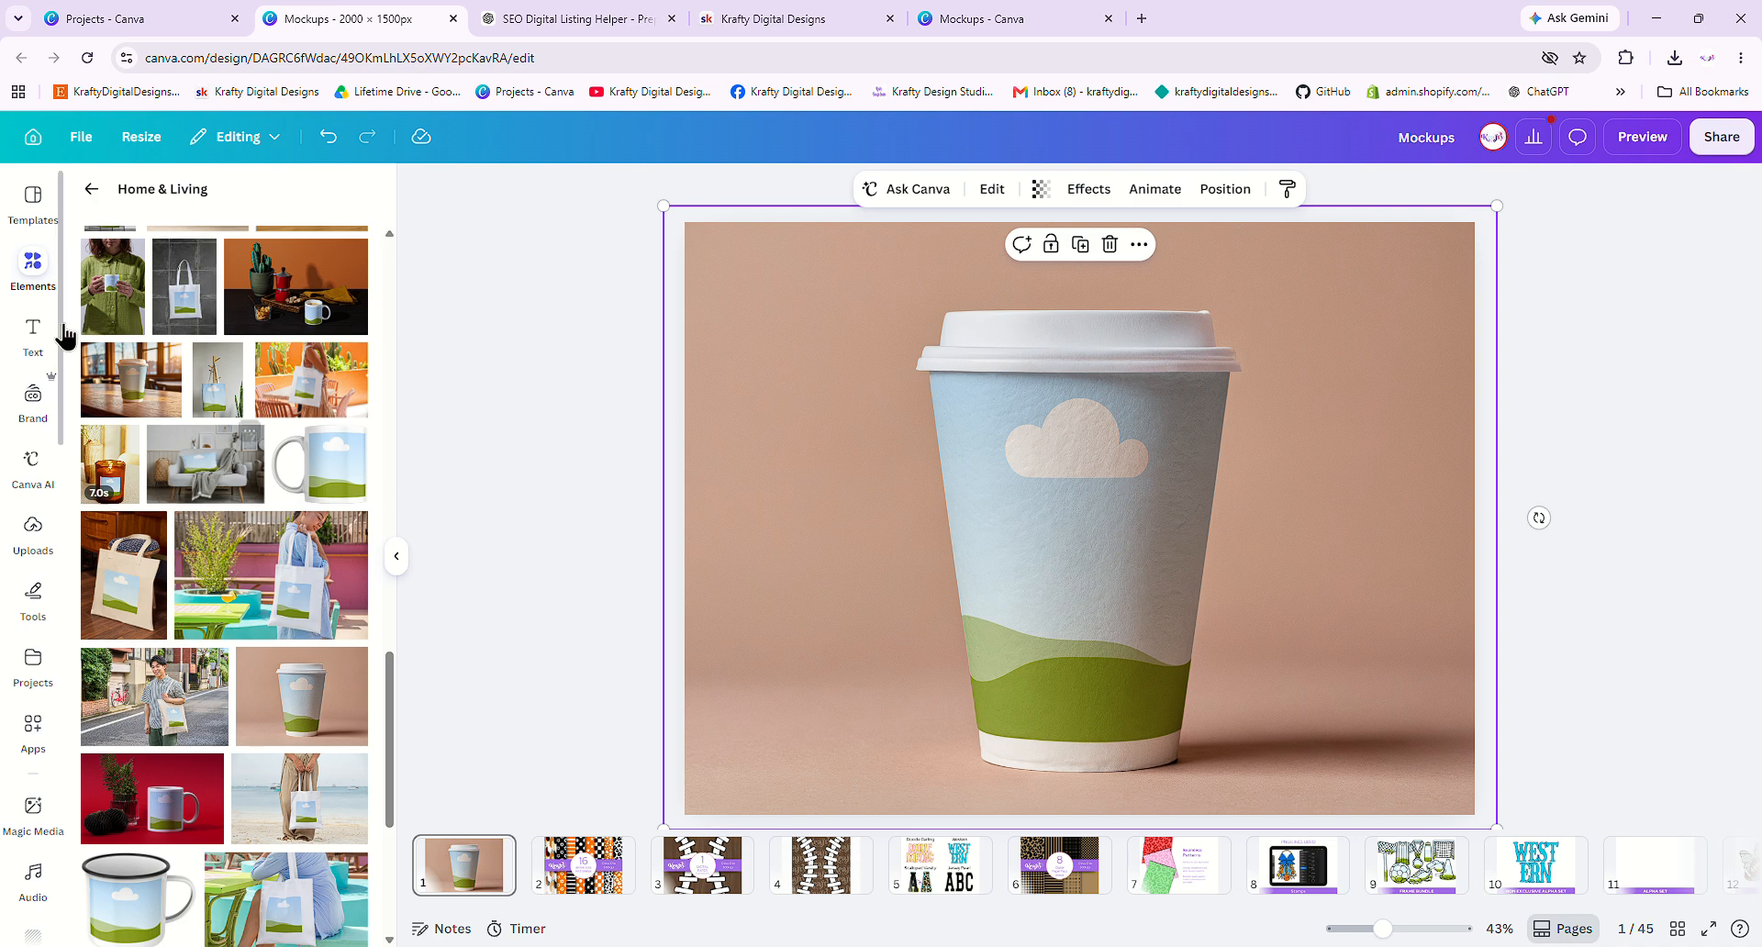
- Fill the cup mockup with the lavender checkered upload, then delete the cup from the page
{"action": "left_click", "coordinate": [35, 533]}
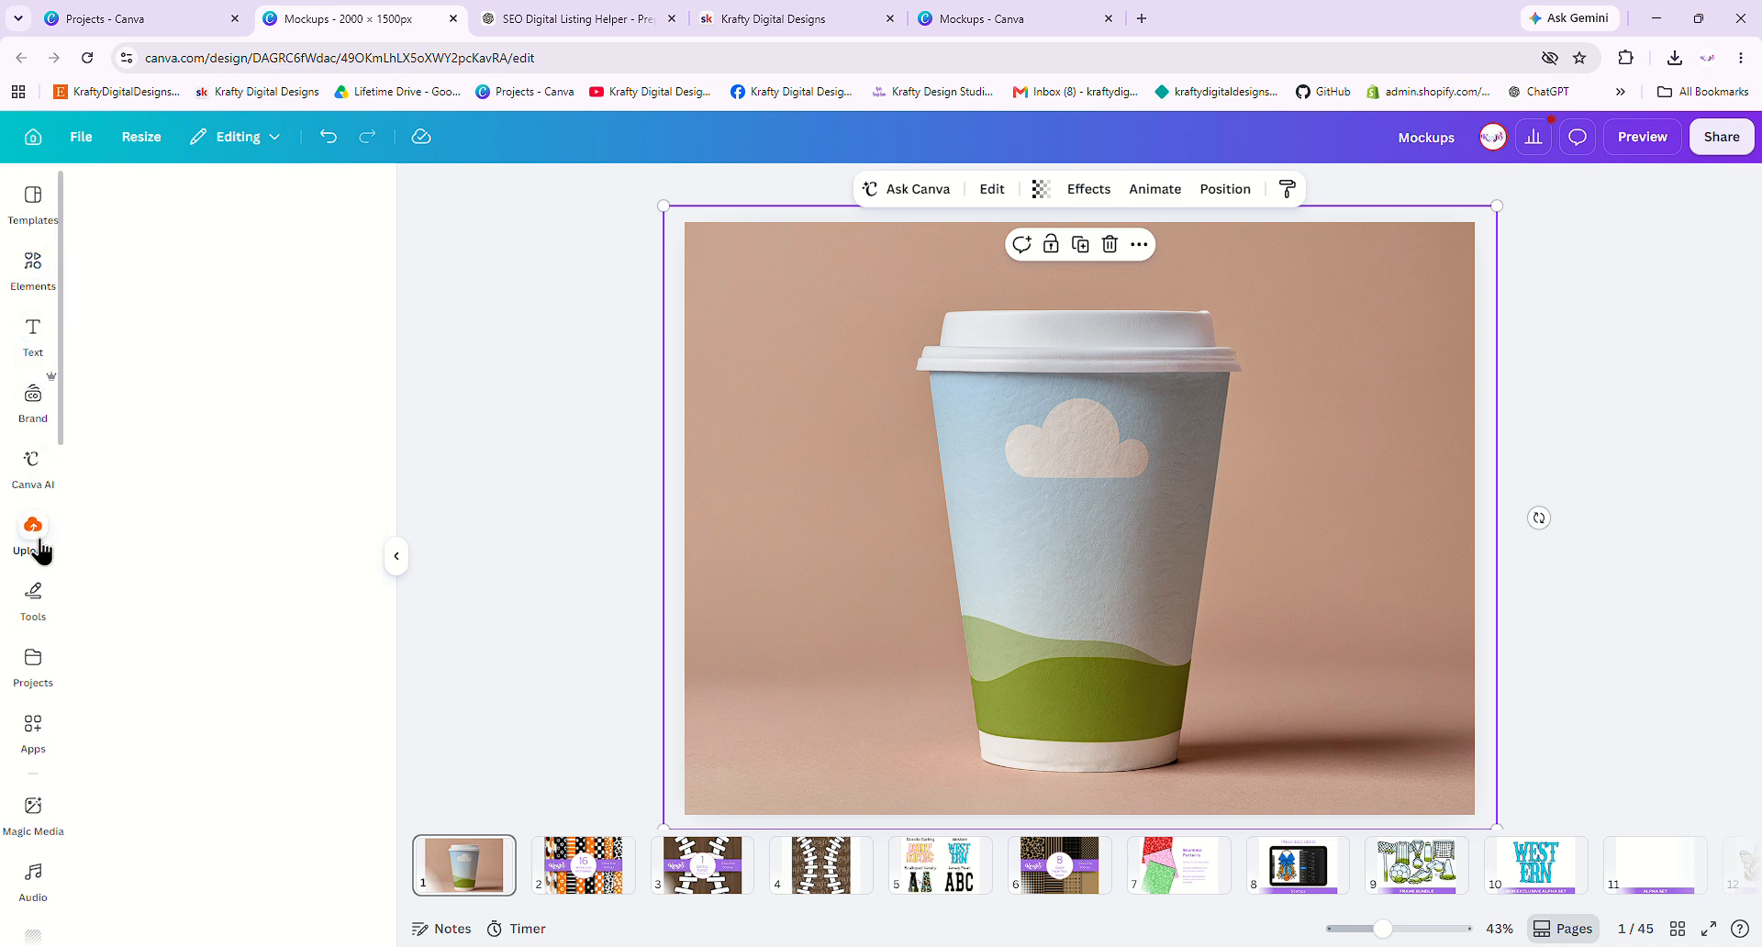
{"action": "left_click_drag", "start_coordinate": [110, 477], "coordinate": [1040, 503]}
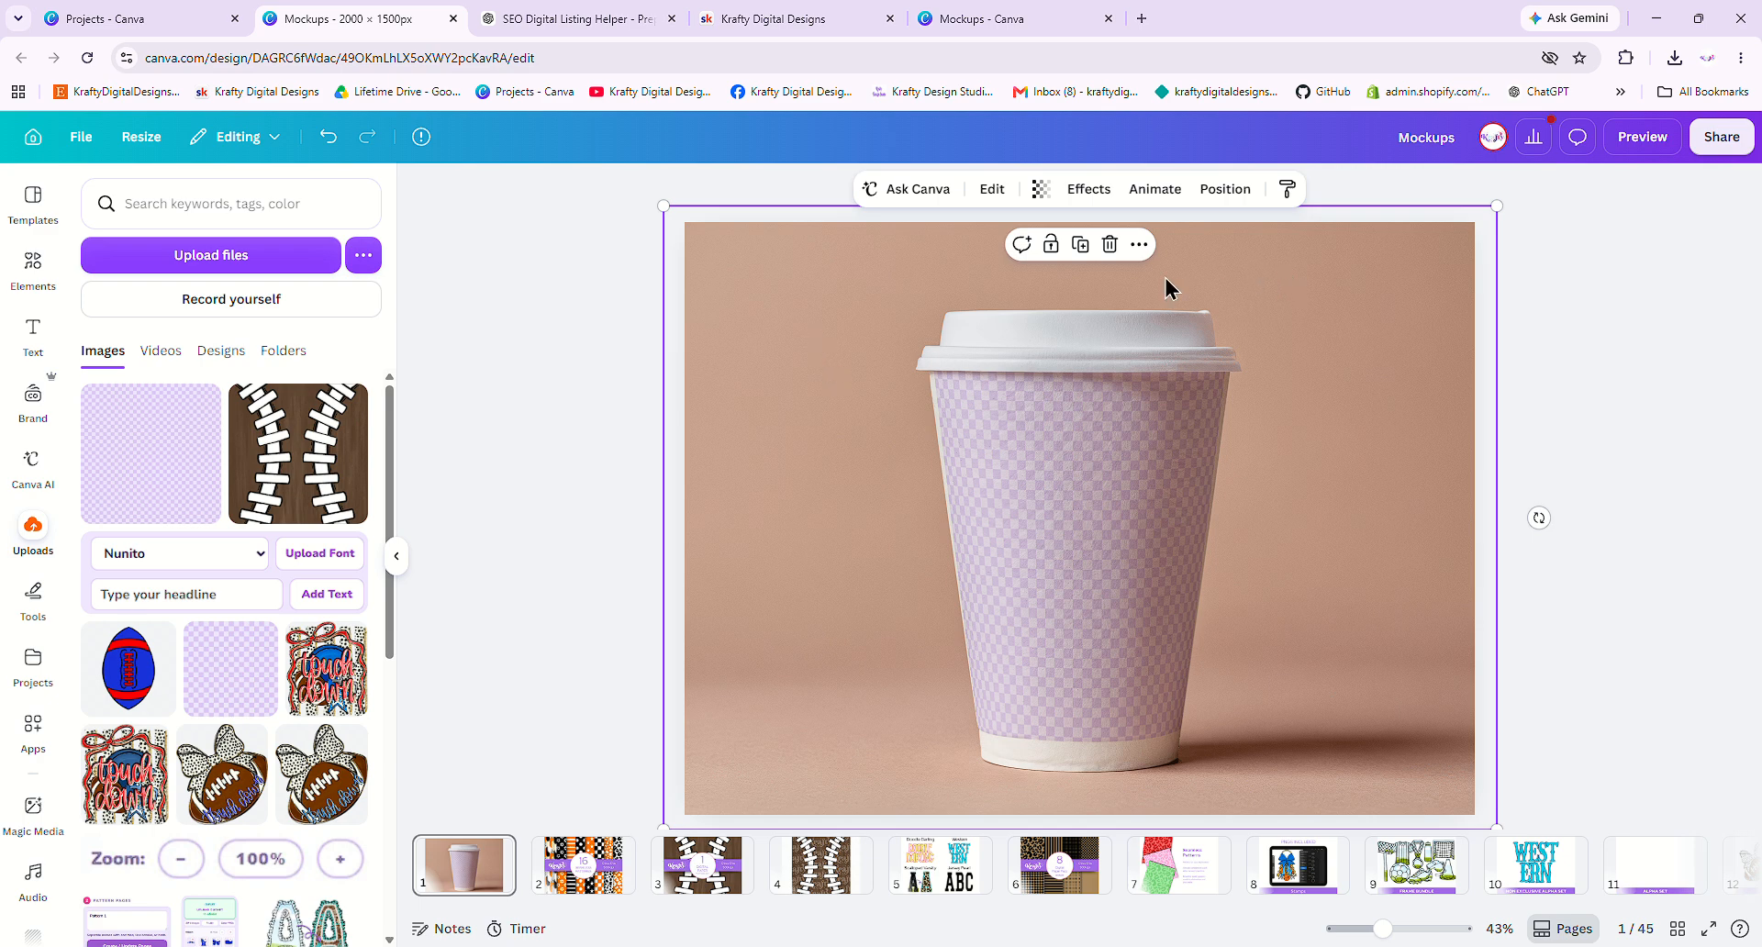
{"action": "left_click", "coordinate": [1107, 247]}
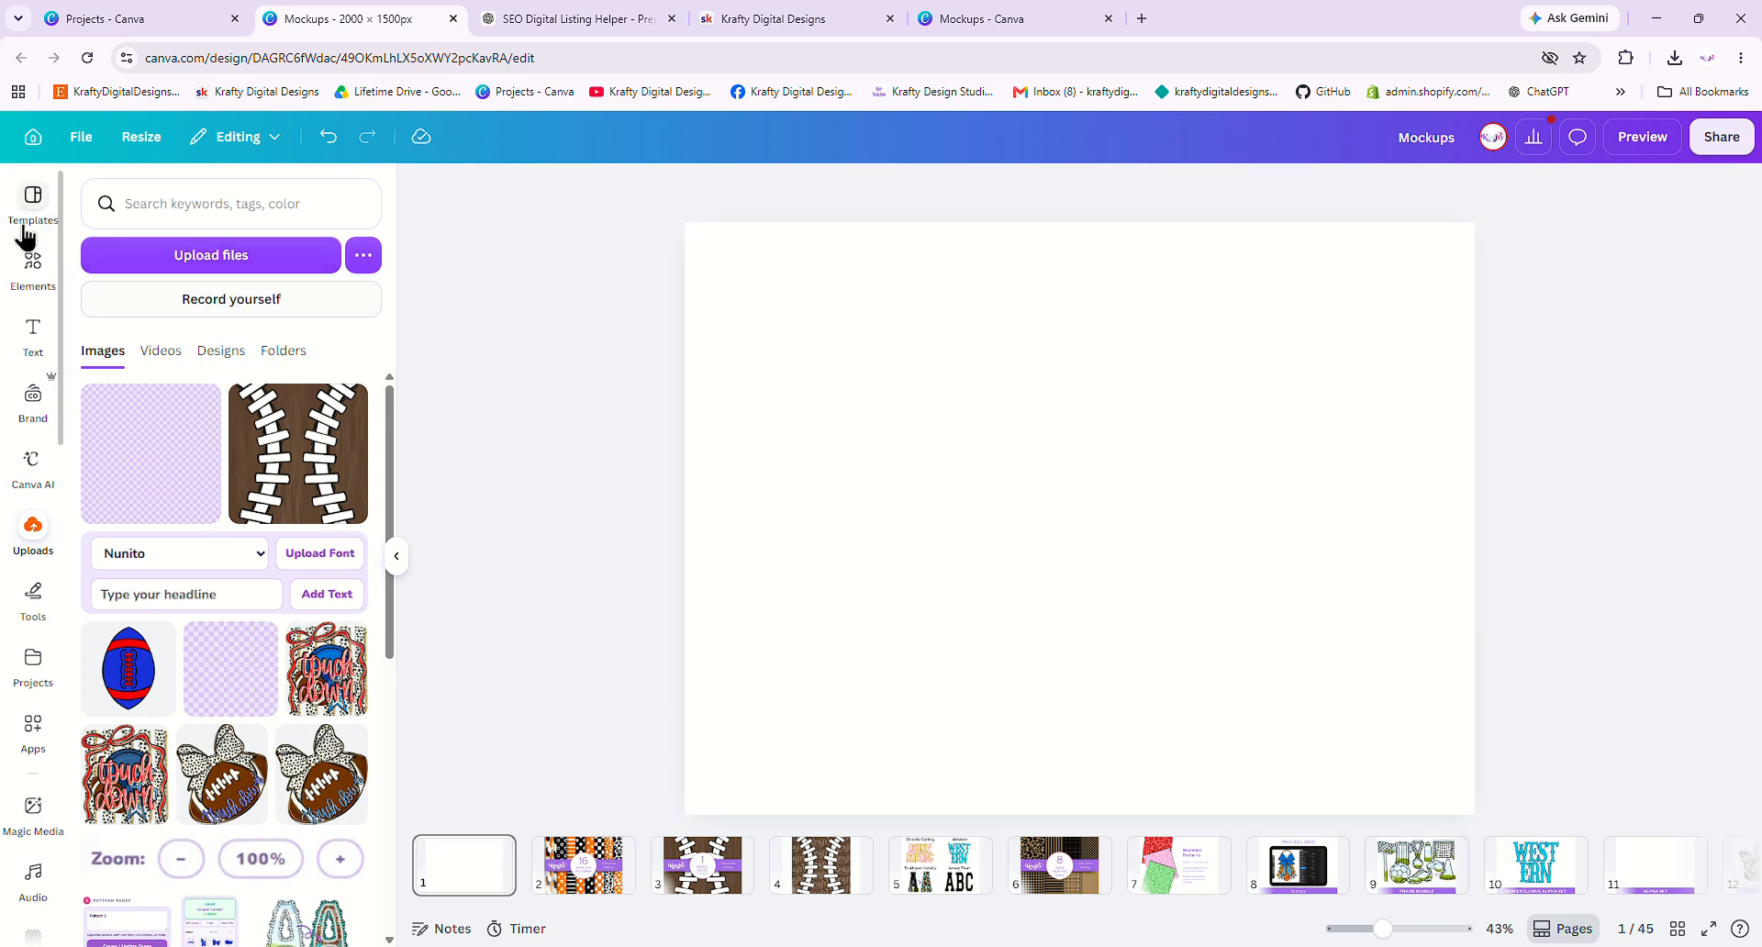
- Browse all Apparel mockups, briefly trying the ladder T-shirt mockup
{"action": "left_click", "coordinate": [33, 264]}
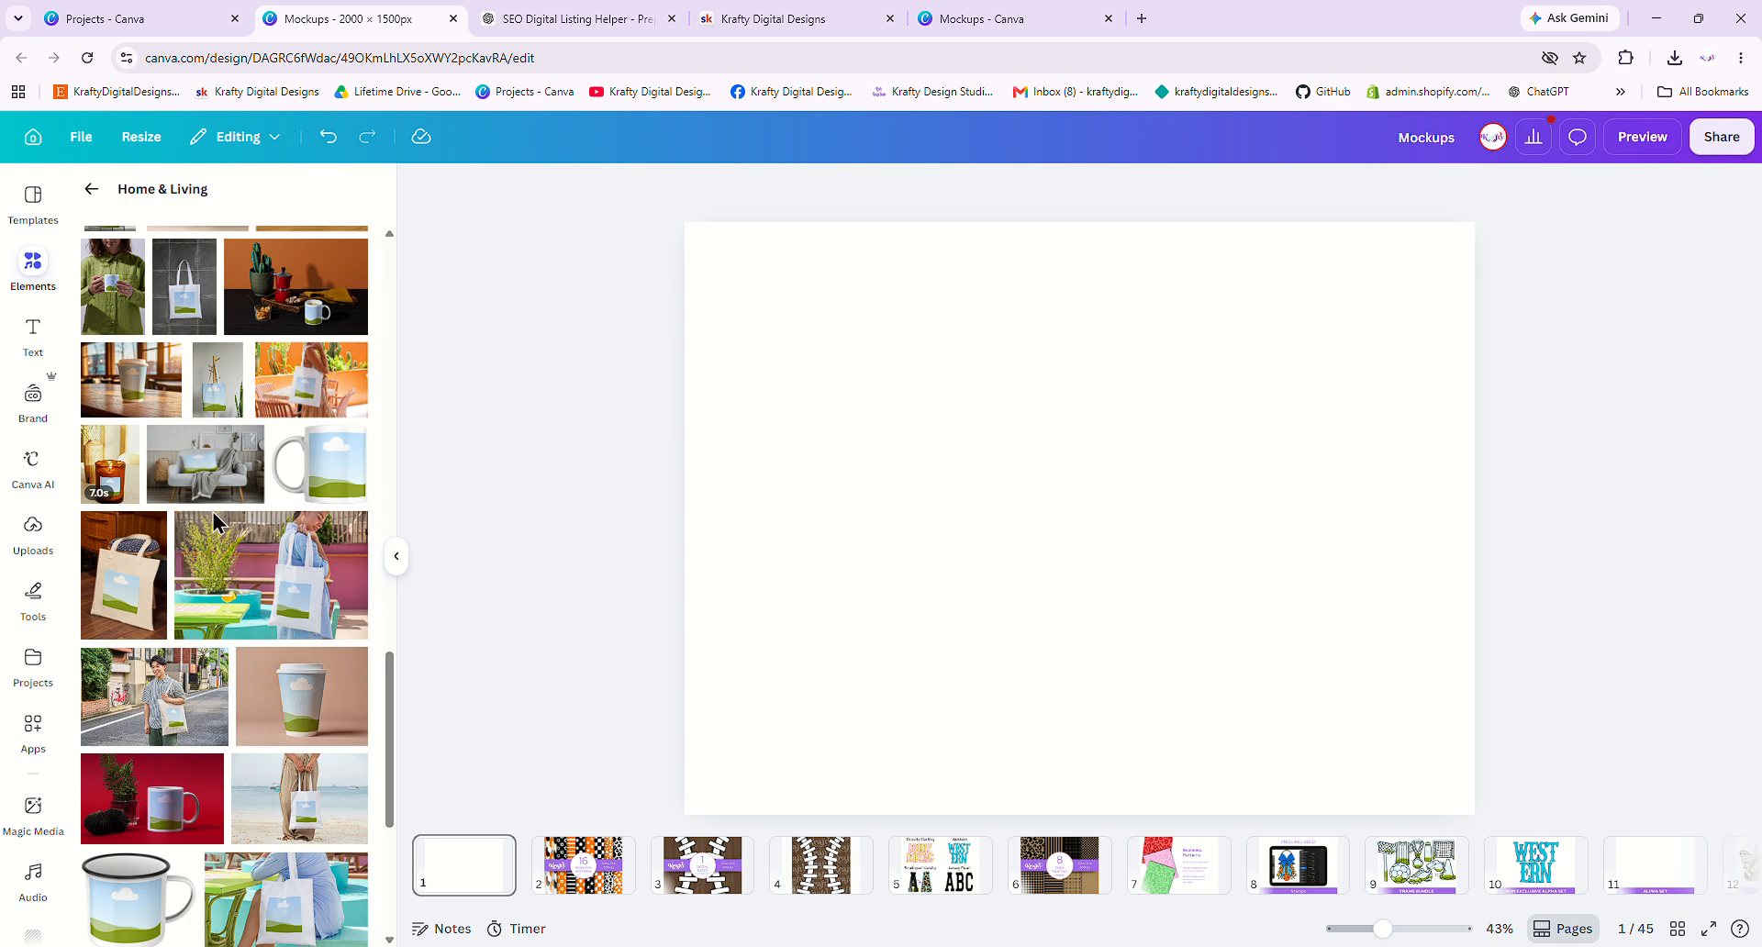
{"action": "left_click", "coordinate": [90, 188]}
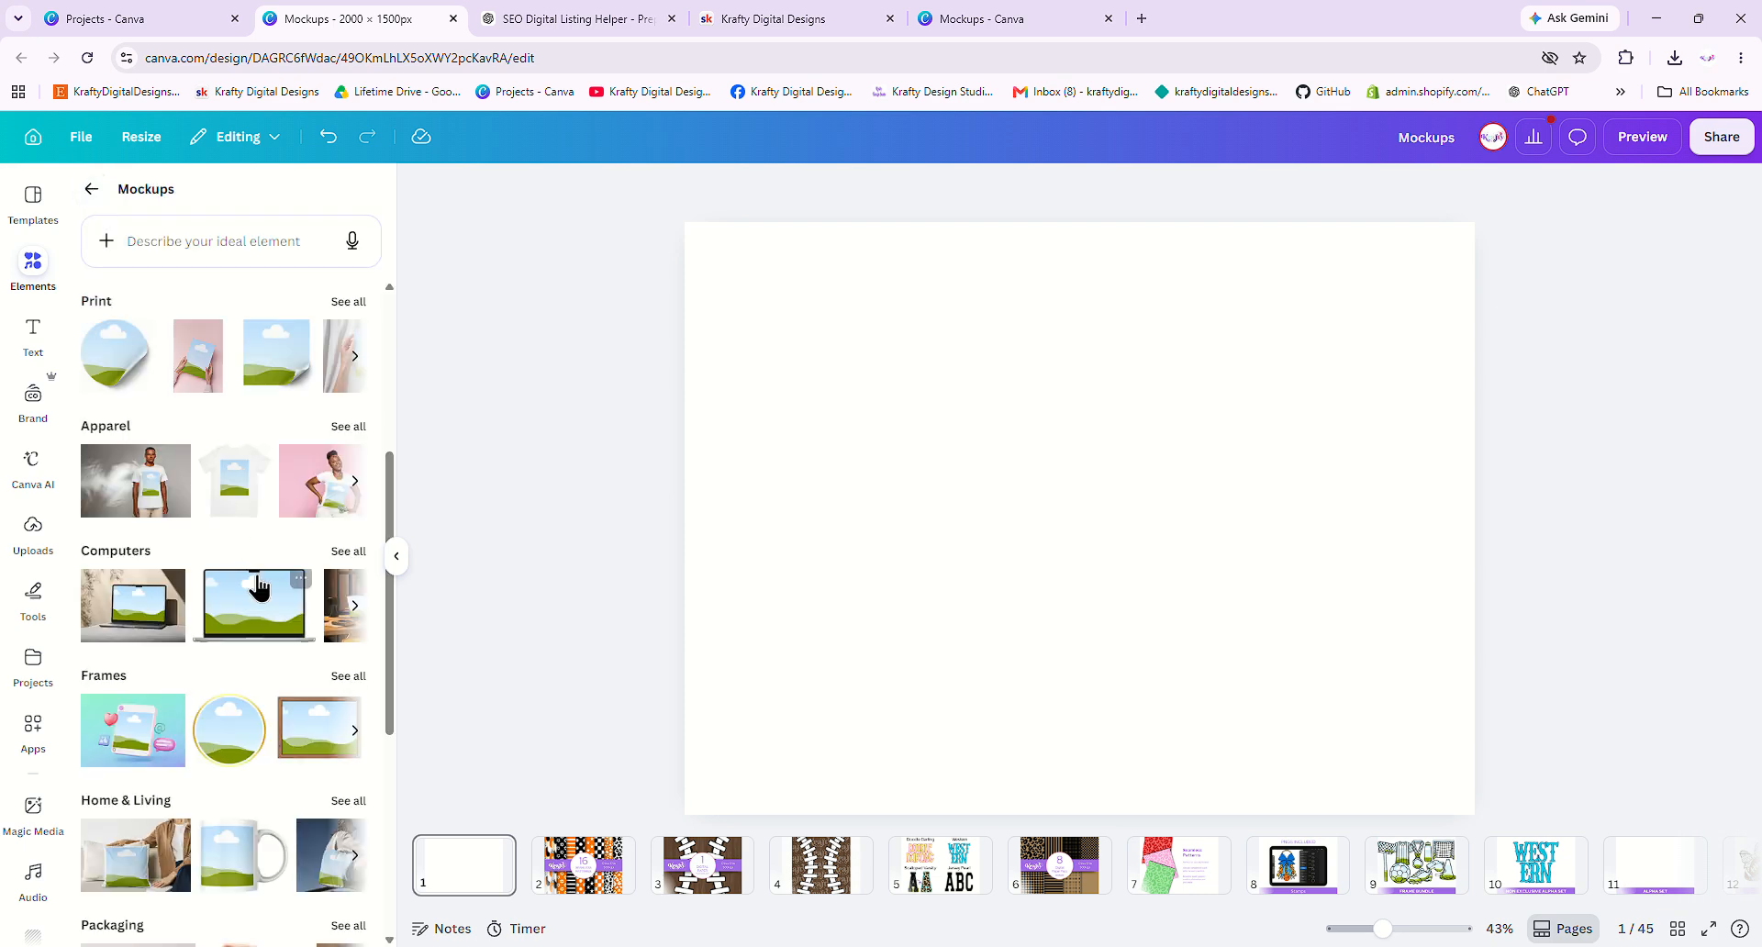
{"action": "left_click", "coordinate": [345, 428]}
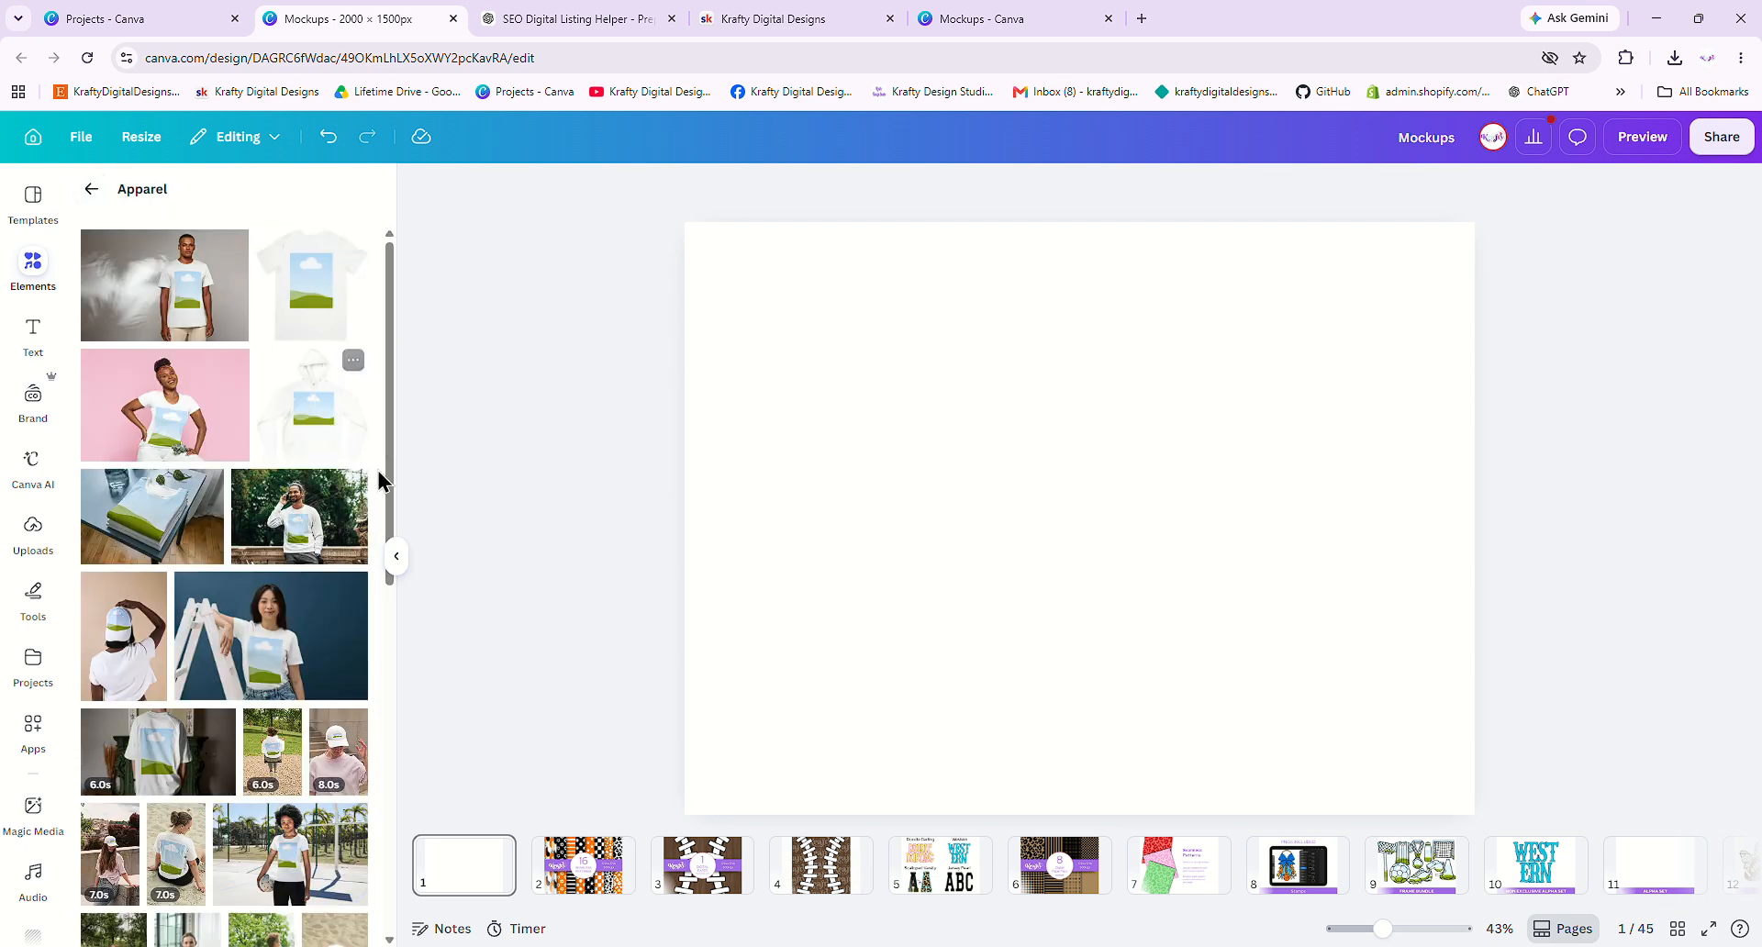
{"action": "scroll", "coordinate": [239, 568], "scroll_direction": "down", "scroll_amount": 1}
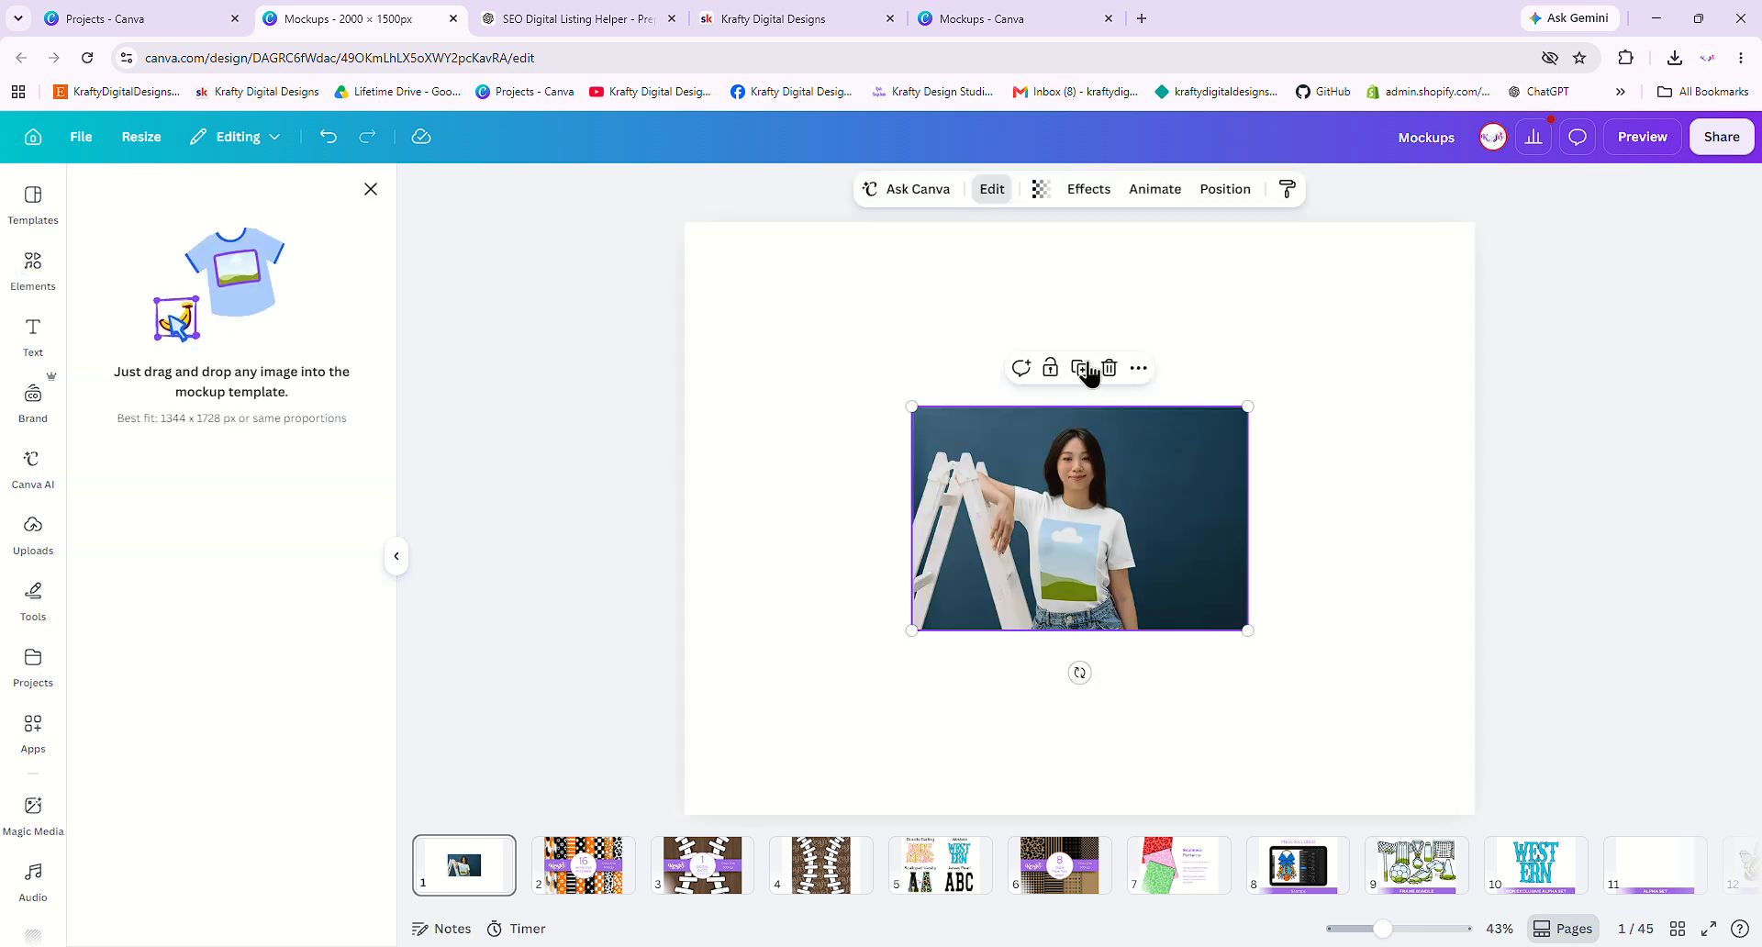
{"action": "left_click", "coordinate": [1106, 369]}
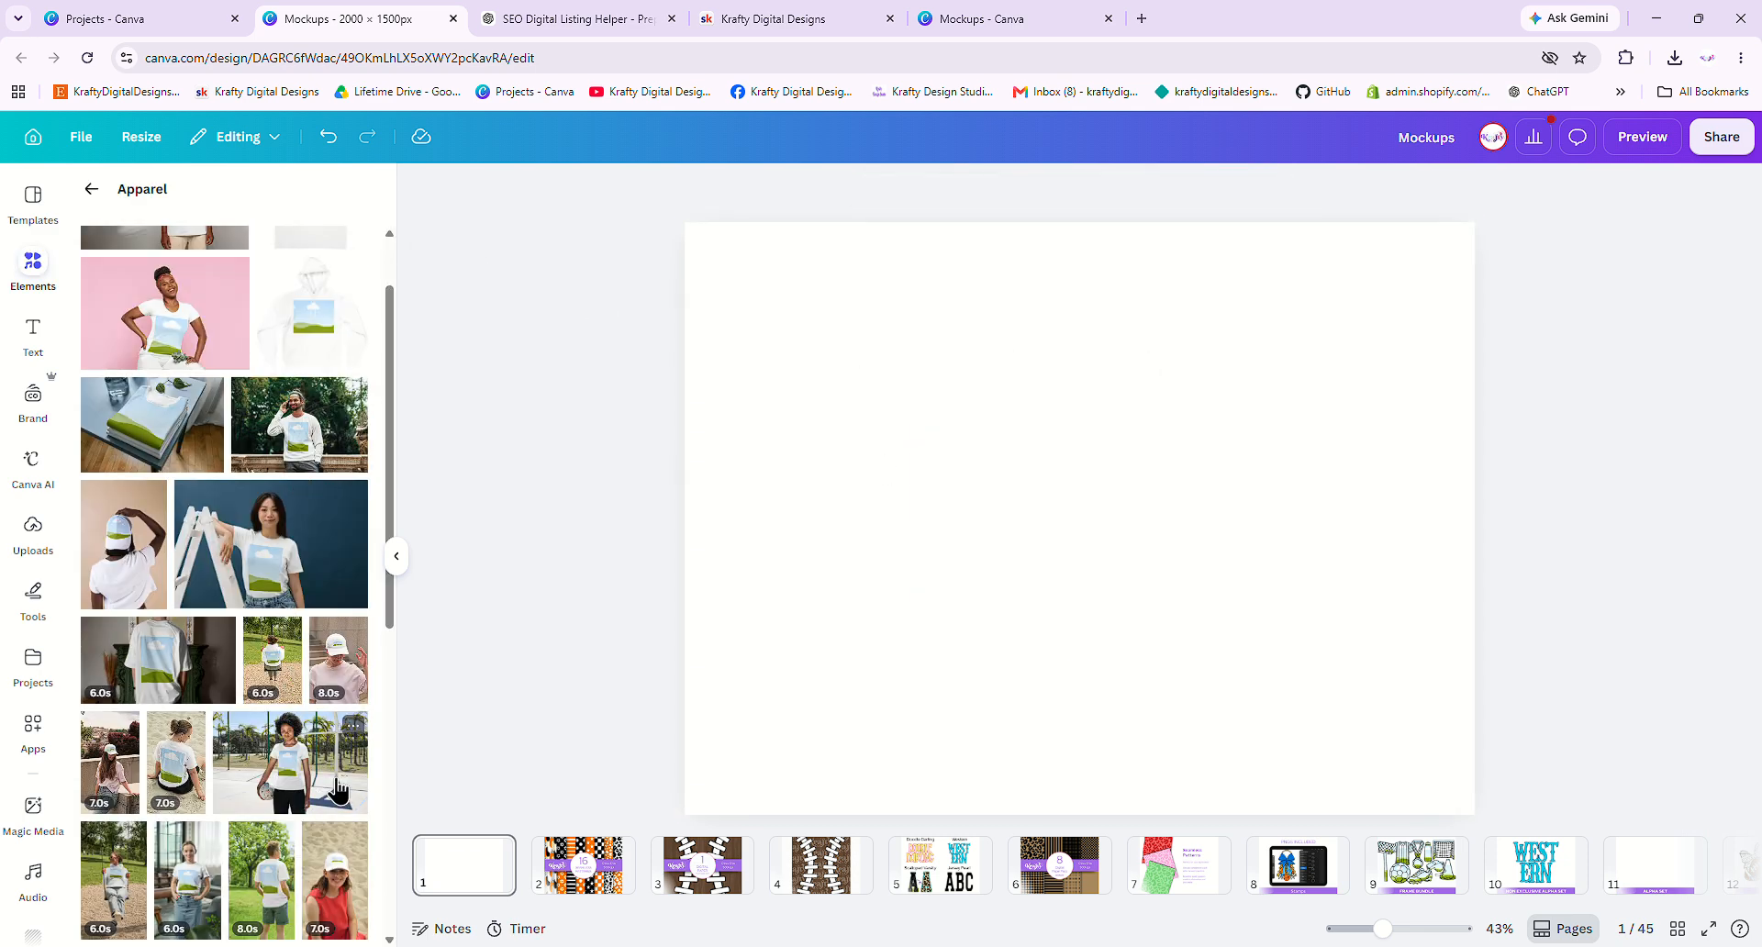
- Place the basketball-court T-shirt mockup, enlarge it to cover the page and centre it
{"action": "left_click_drag", "start_coordinate": [326, 791], "coordinate": [976, 645]}
{"action": "left_click_drag", "start_coordinate": [1062, 530], "coordinate": [1574, 237]}
{"action": "left_click_drag", "start_coordinate": [722, 756], "coordinate": [591, 845]}
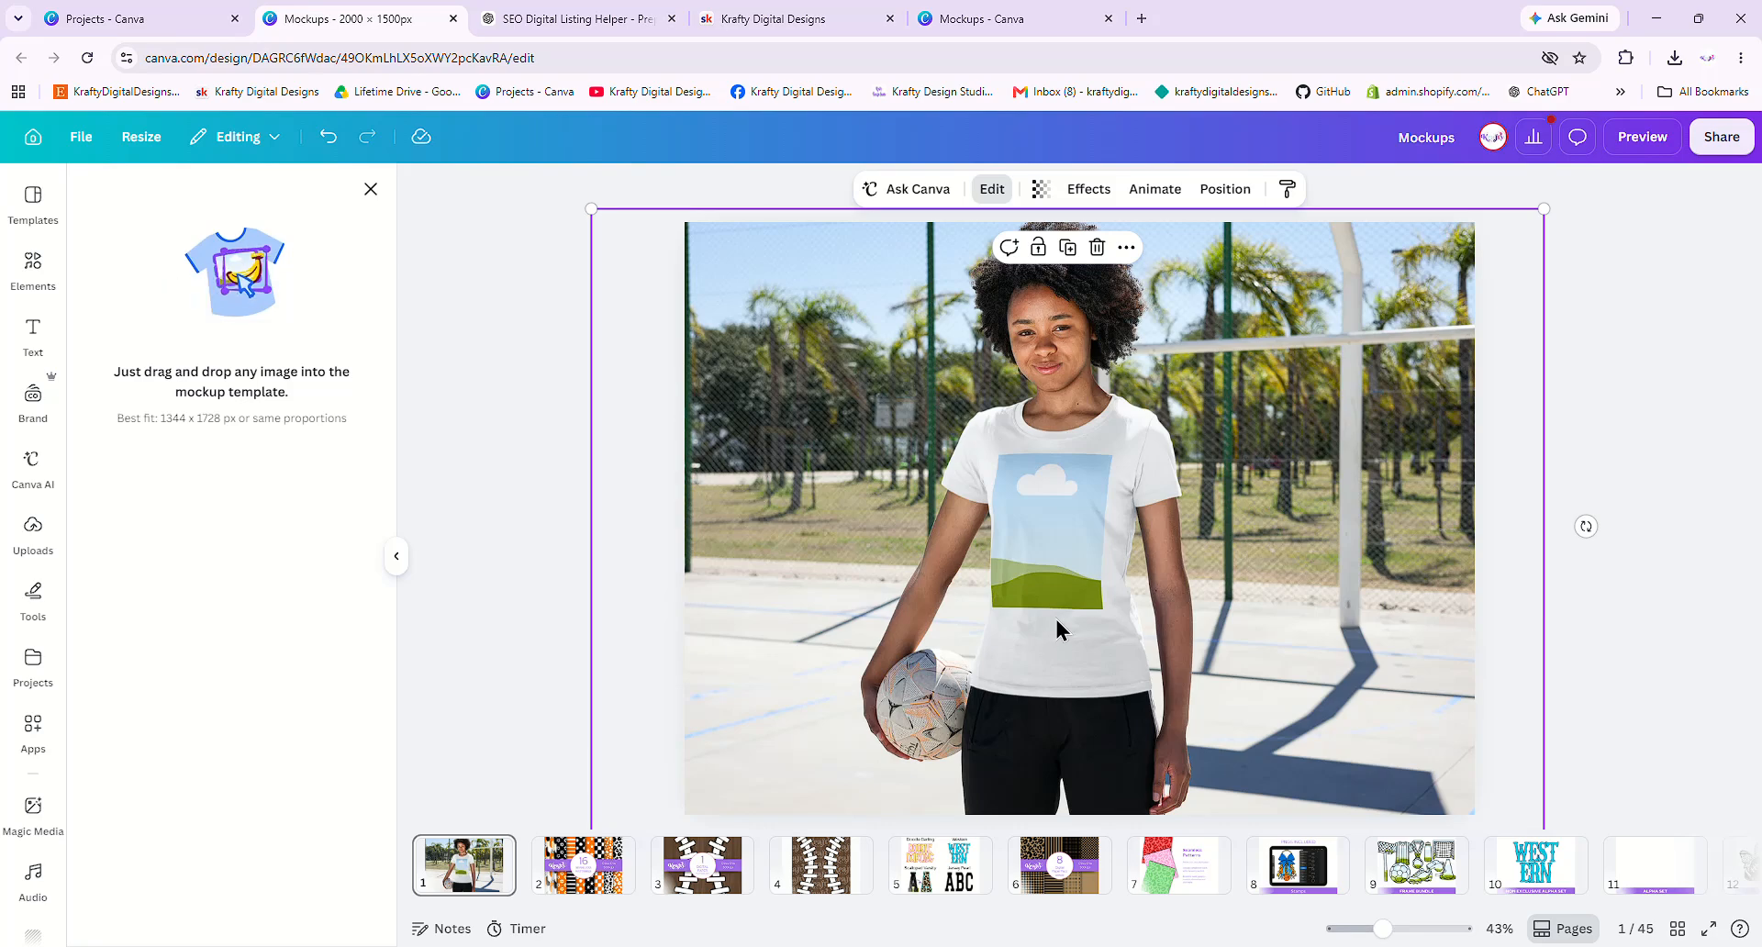
{"action": "left_click_drag", "start_coordinate": [1055, 619], "coordinate": [1070, 608]}
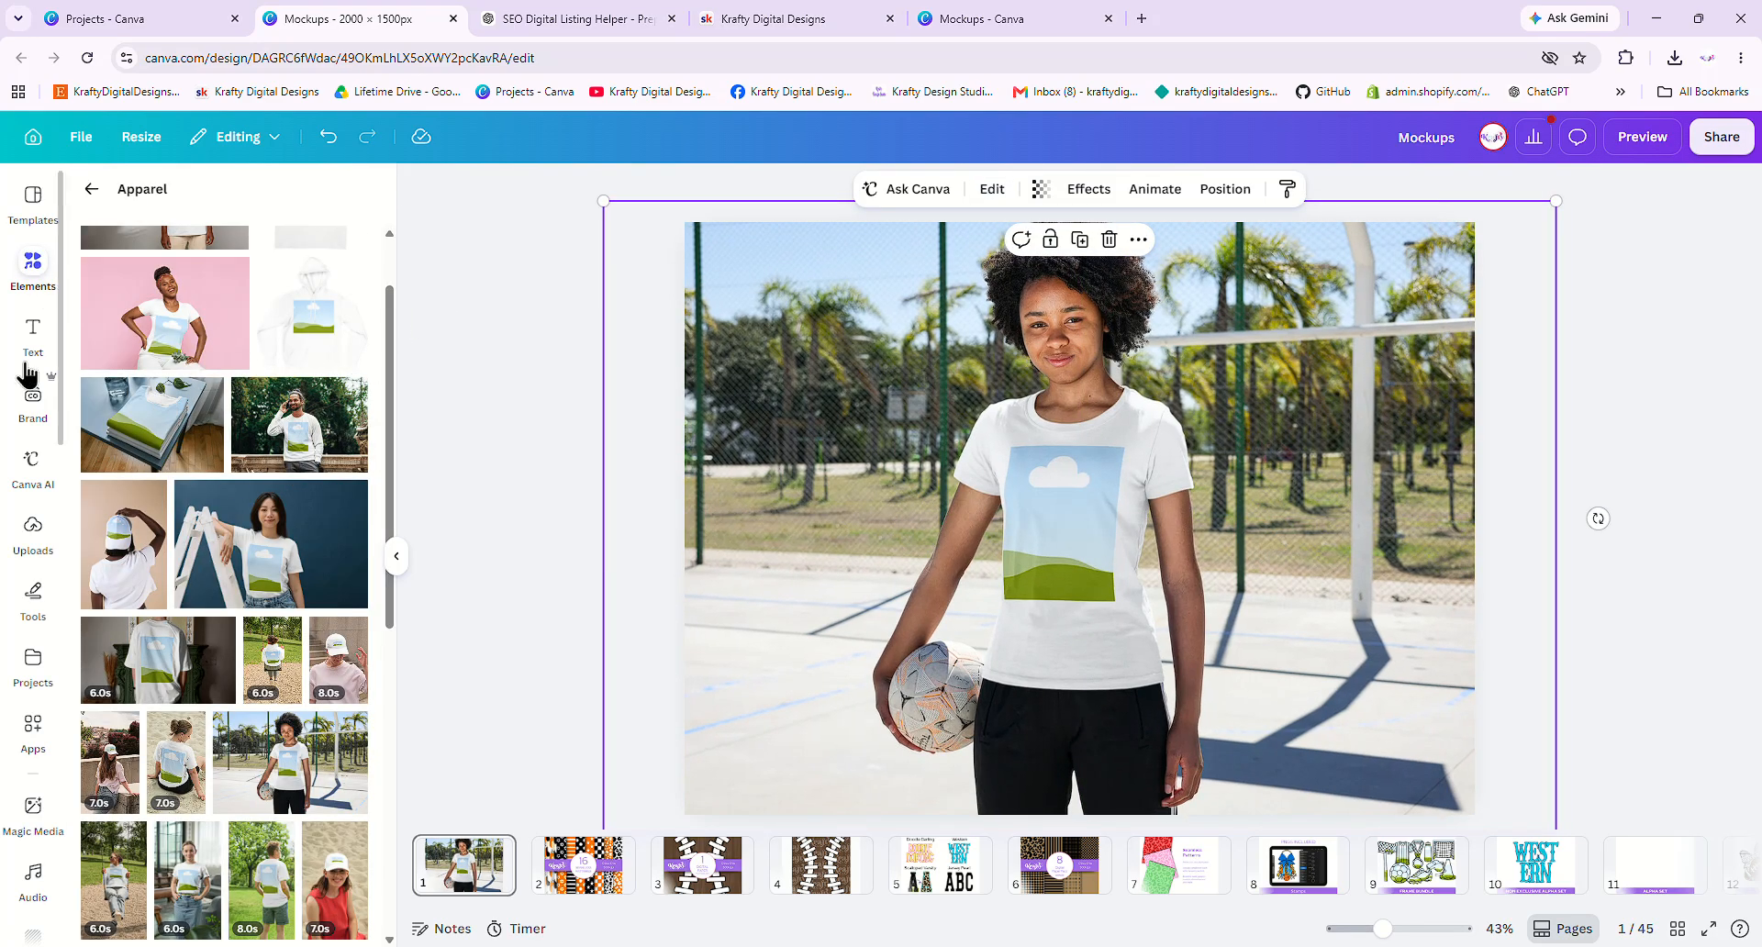
- Drag the uploaded Touchdown design from Uploads onto the girl's T-shirt in the court mockup
{"action": "left_click", "coordinate": [31, 545]}
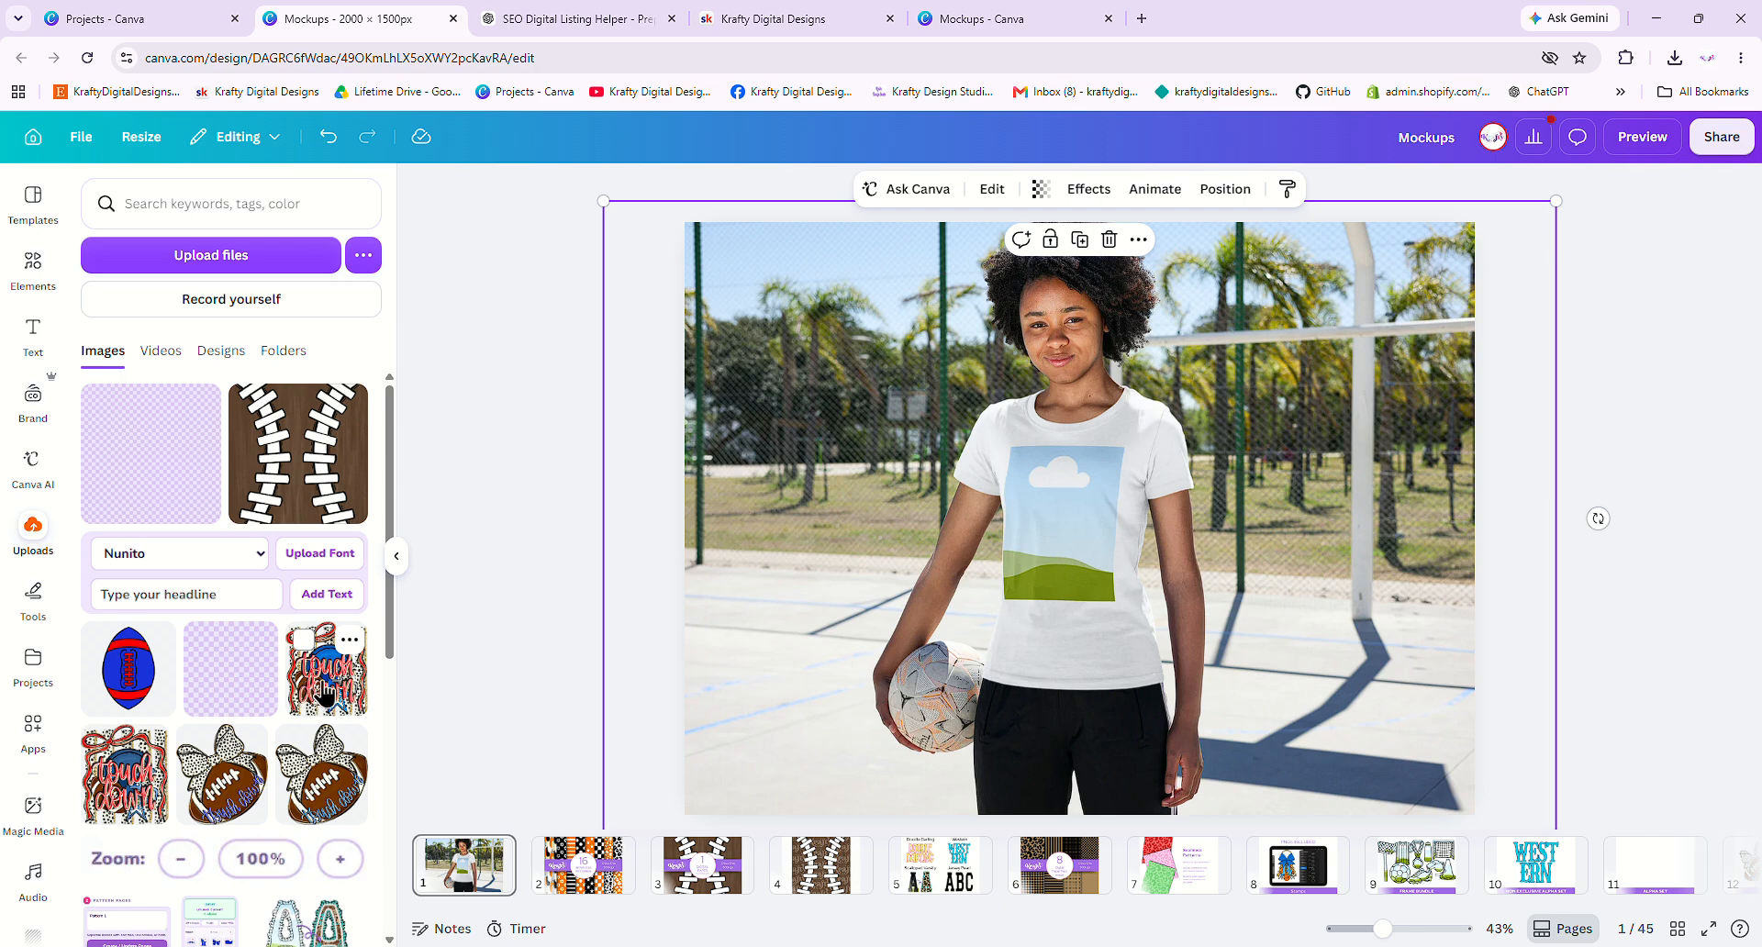
{"action": "left_click_drag", "start_coordinate": [321, 675], "coordinate": [1087, 533]}
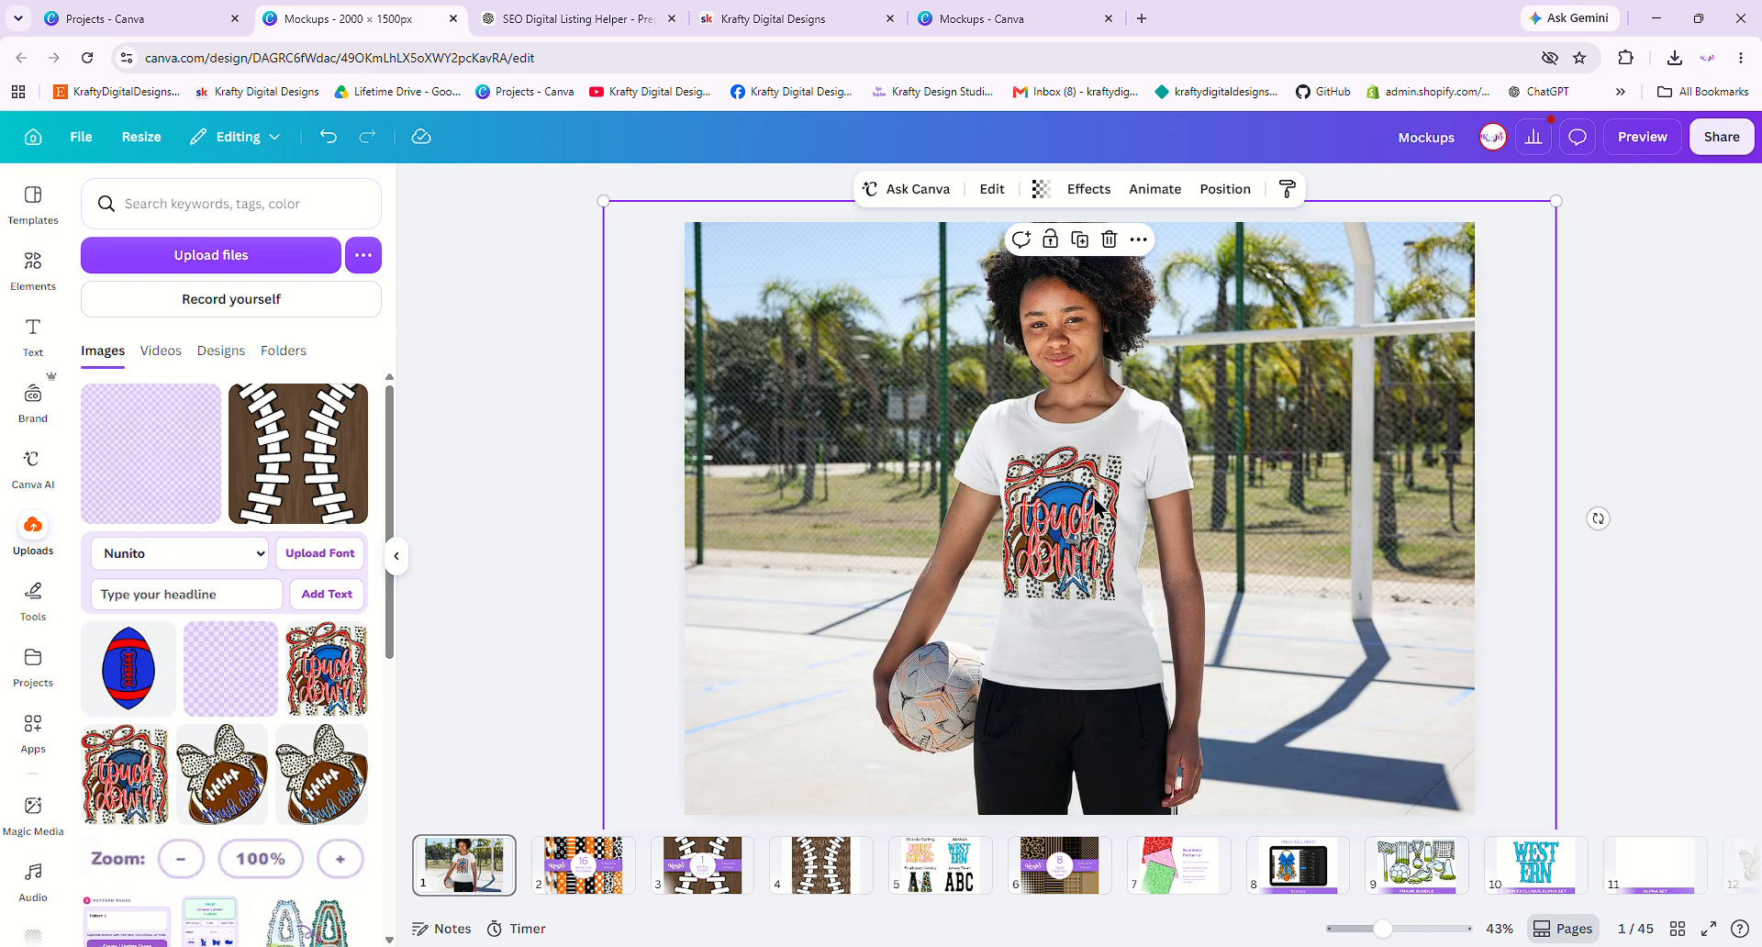
- Reposition and tighten the crop around the Touchdown design on the shirt, then apply it
{"action": "left_click", "coordinate": [995, 192]}
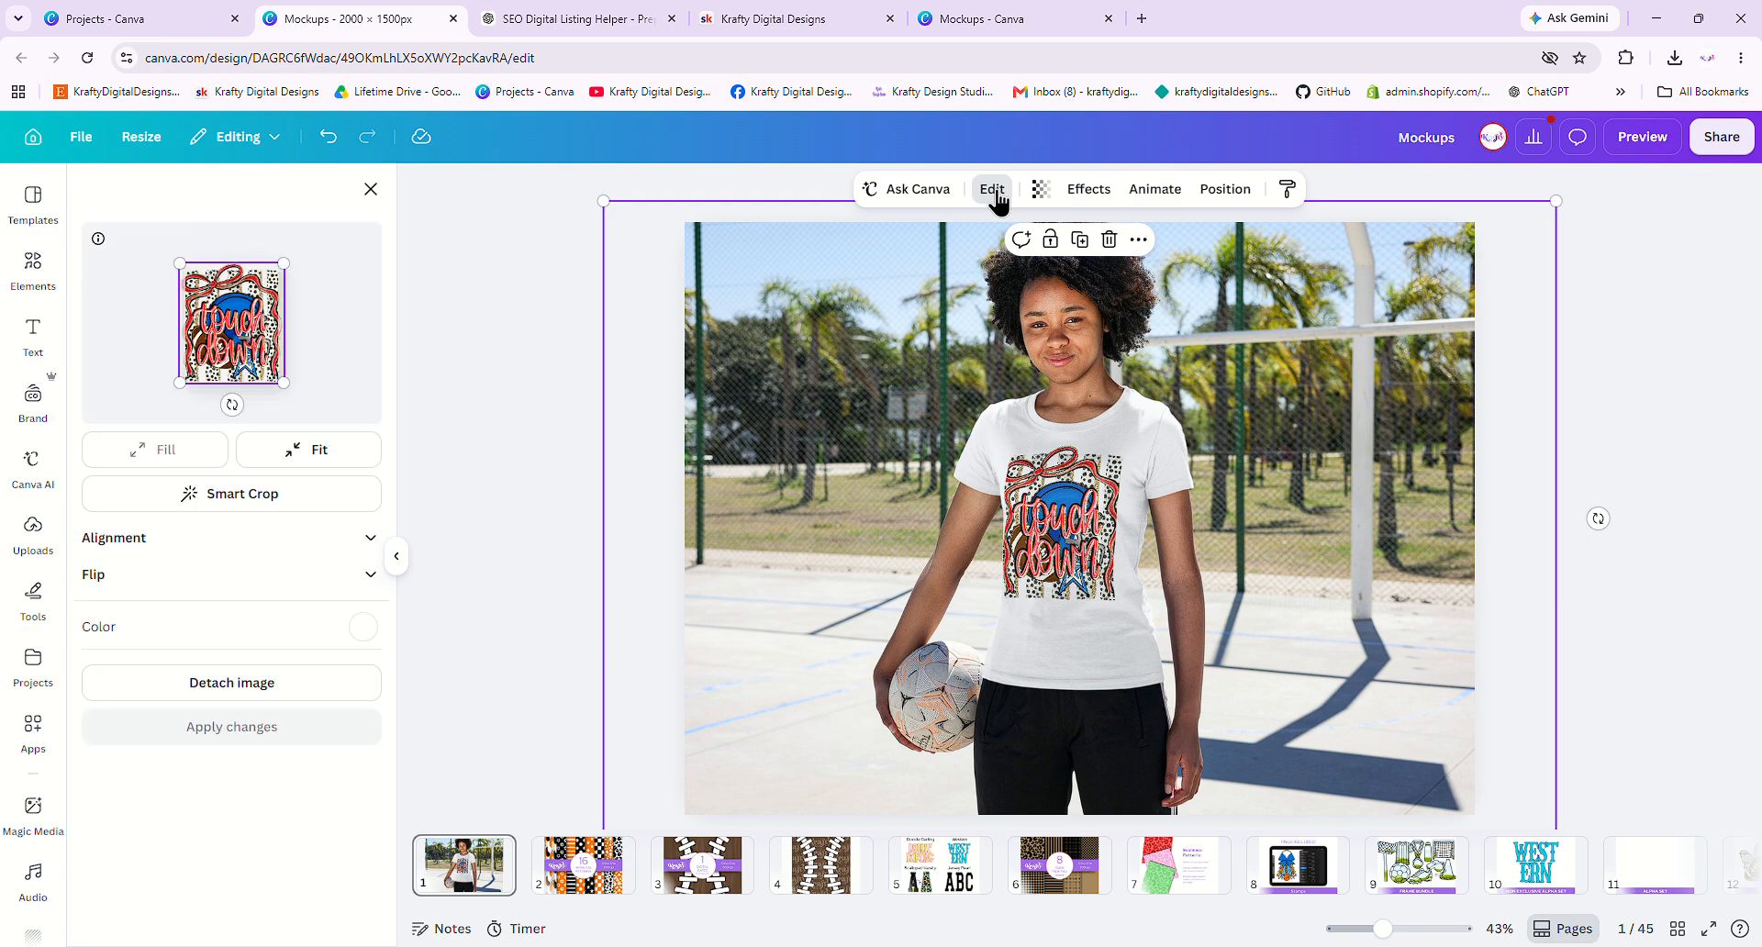
{"action": "mouse_move", "coordinate": [243, 353]}
{"action": "left_mouse_down"}
{"action": "mouse_move", "coordinate": [261, 353]}
{"action": "mouse_move", "coordinate": [239, 357]}
{"action": "left_mouse_up"}
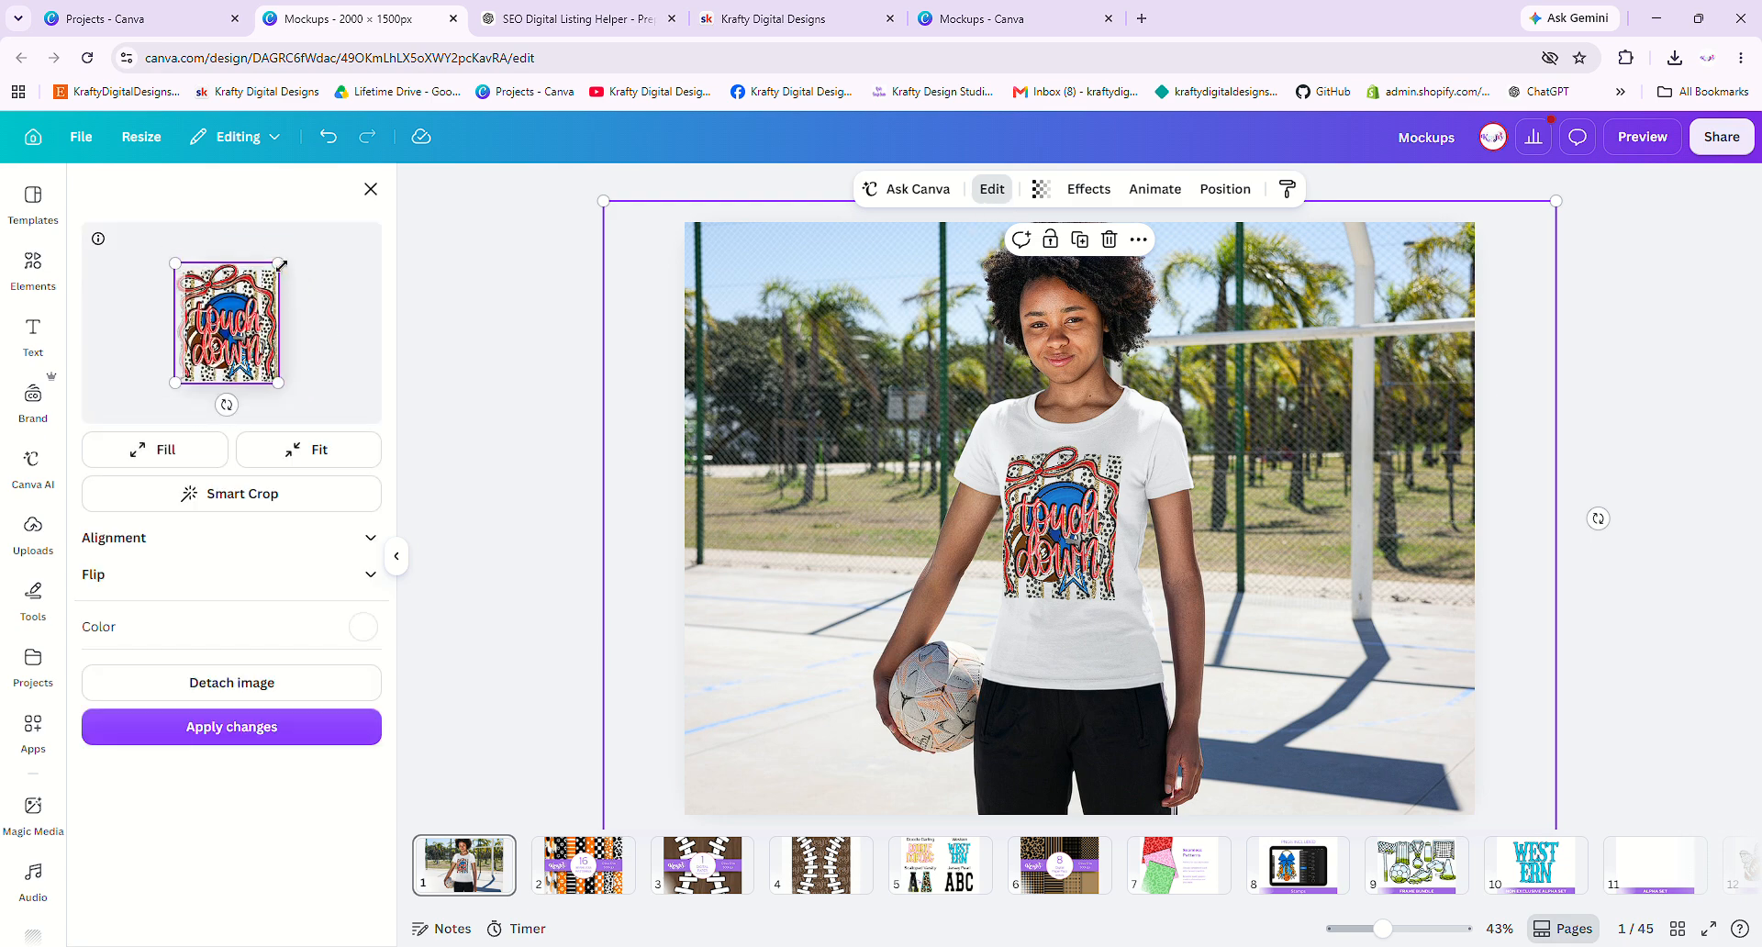
{"action": "left_click_drag", "start_coordinate": [278, 264], "coordinate": [238, 302]}
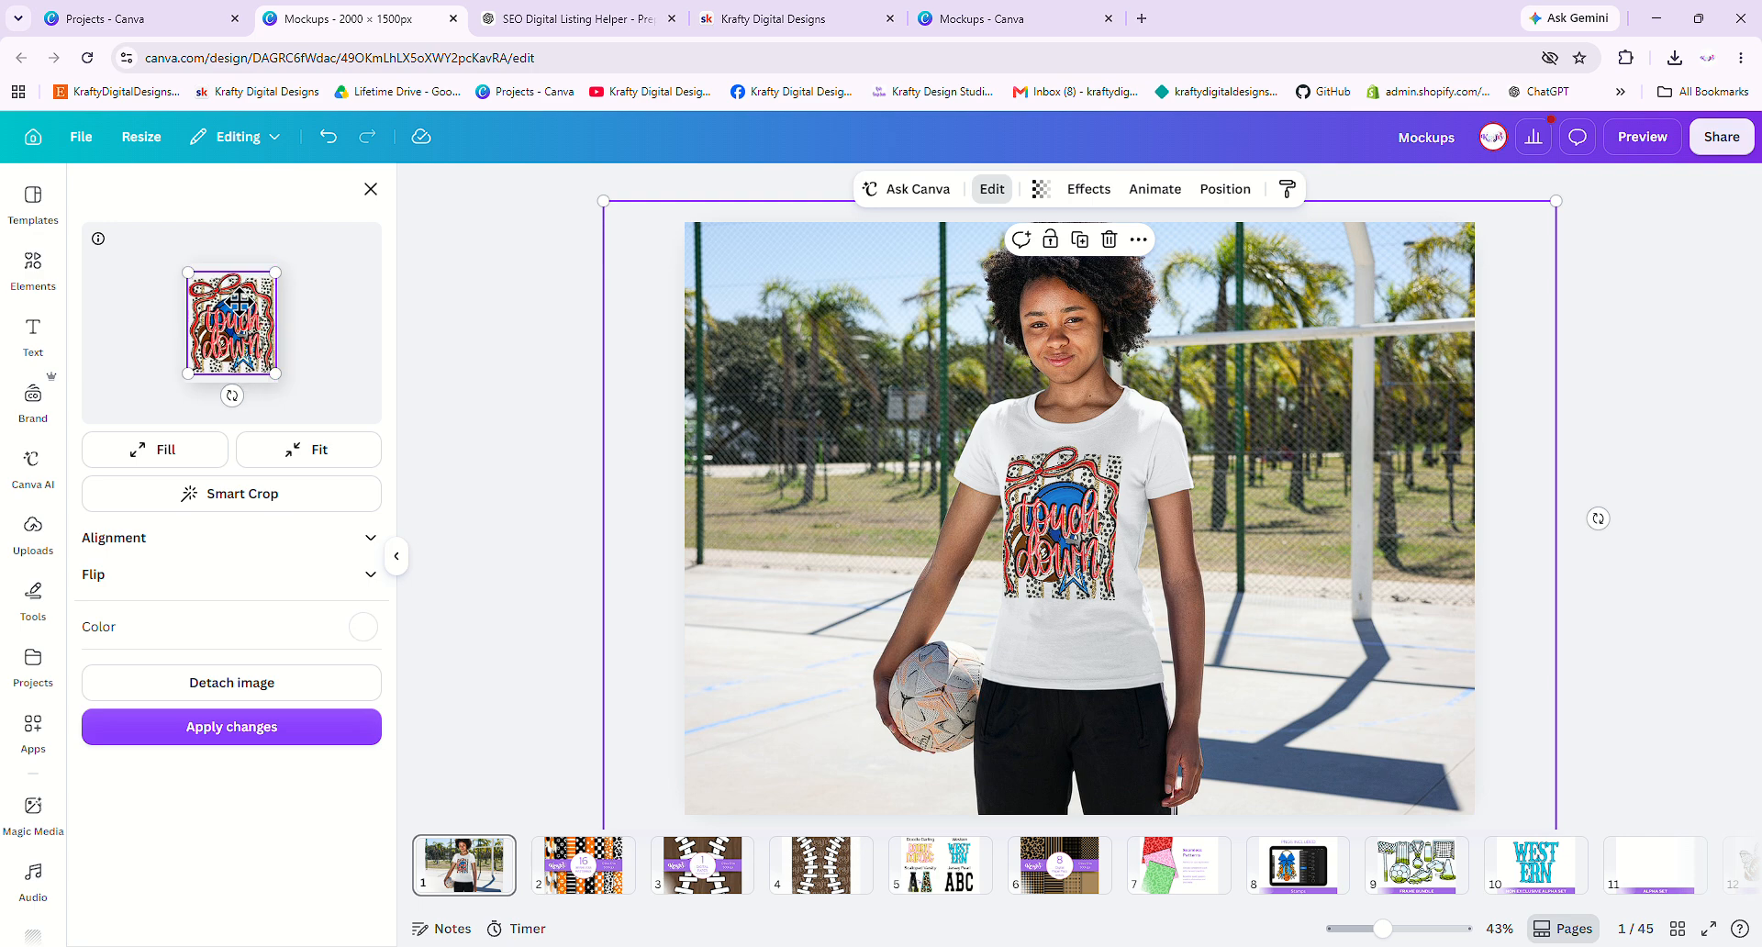
{"action": "left_click", "coordinate": [243, 727]}
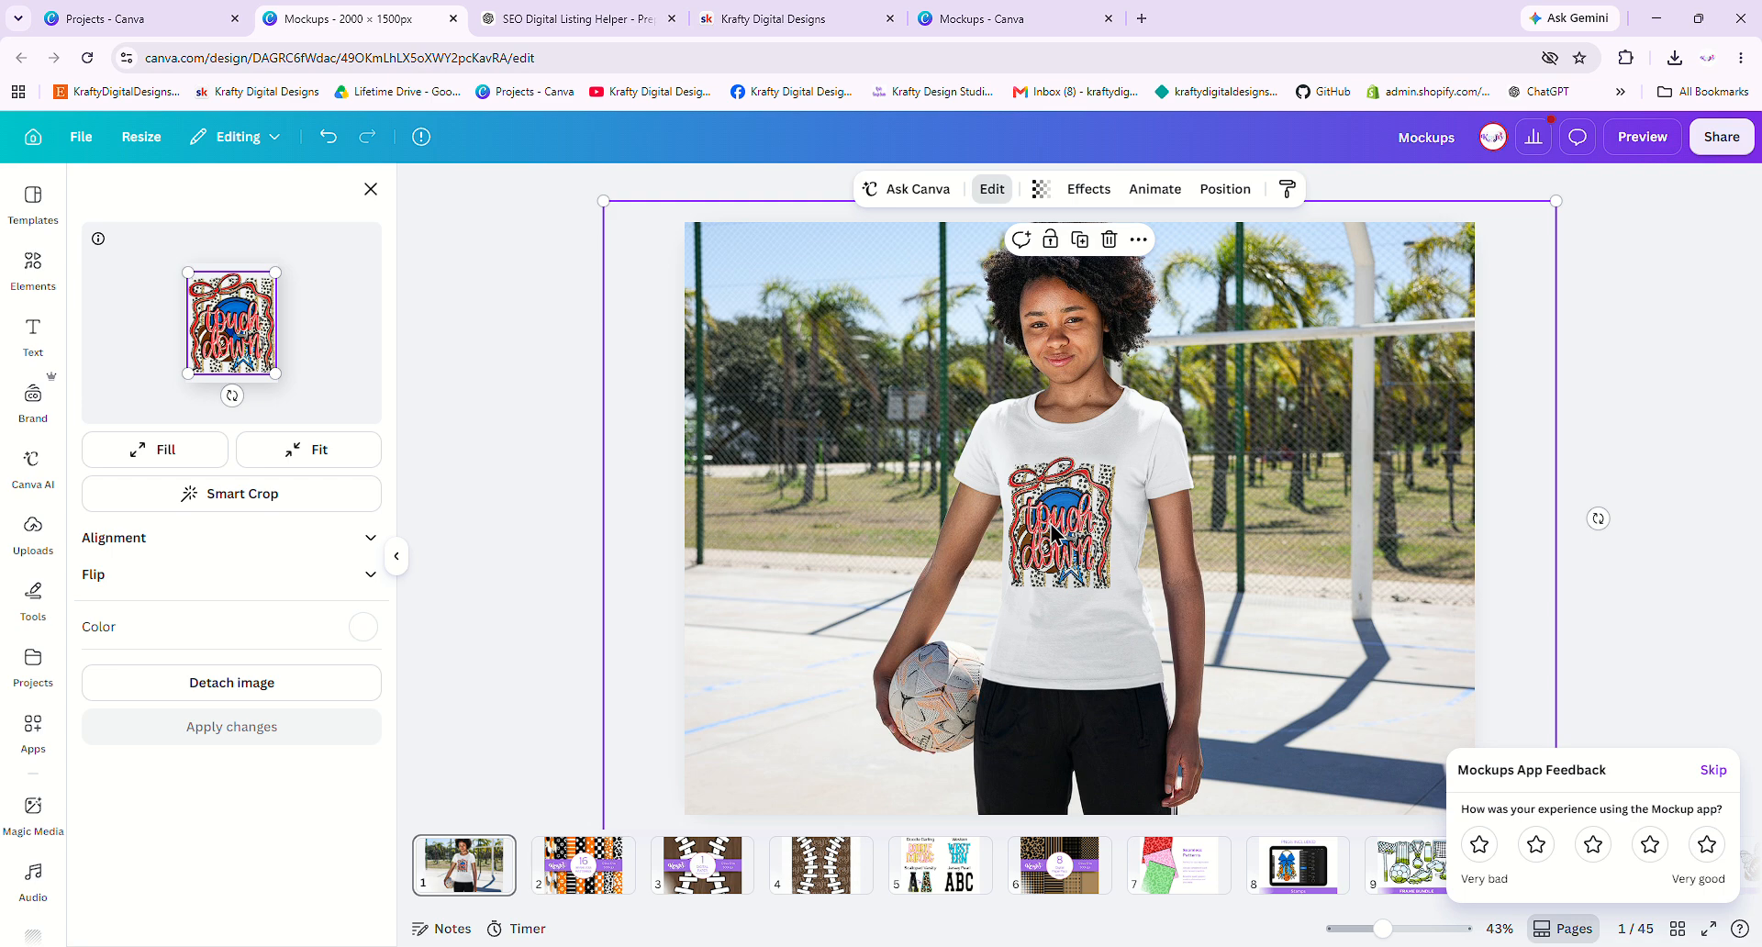
{"action": "left_click", "coordinate": [466, 234]}
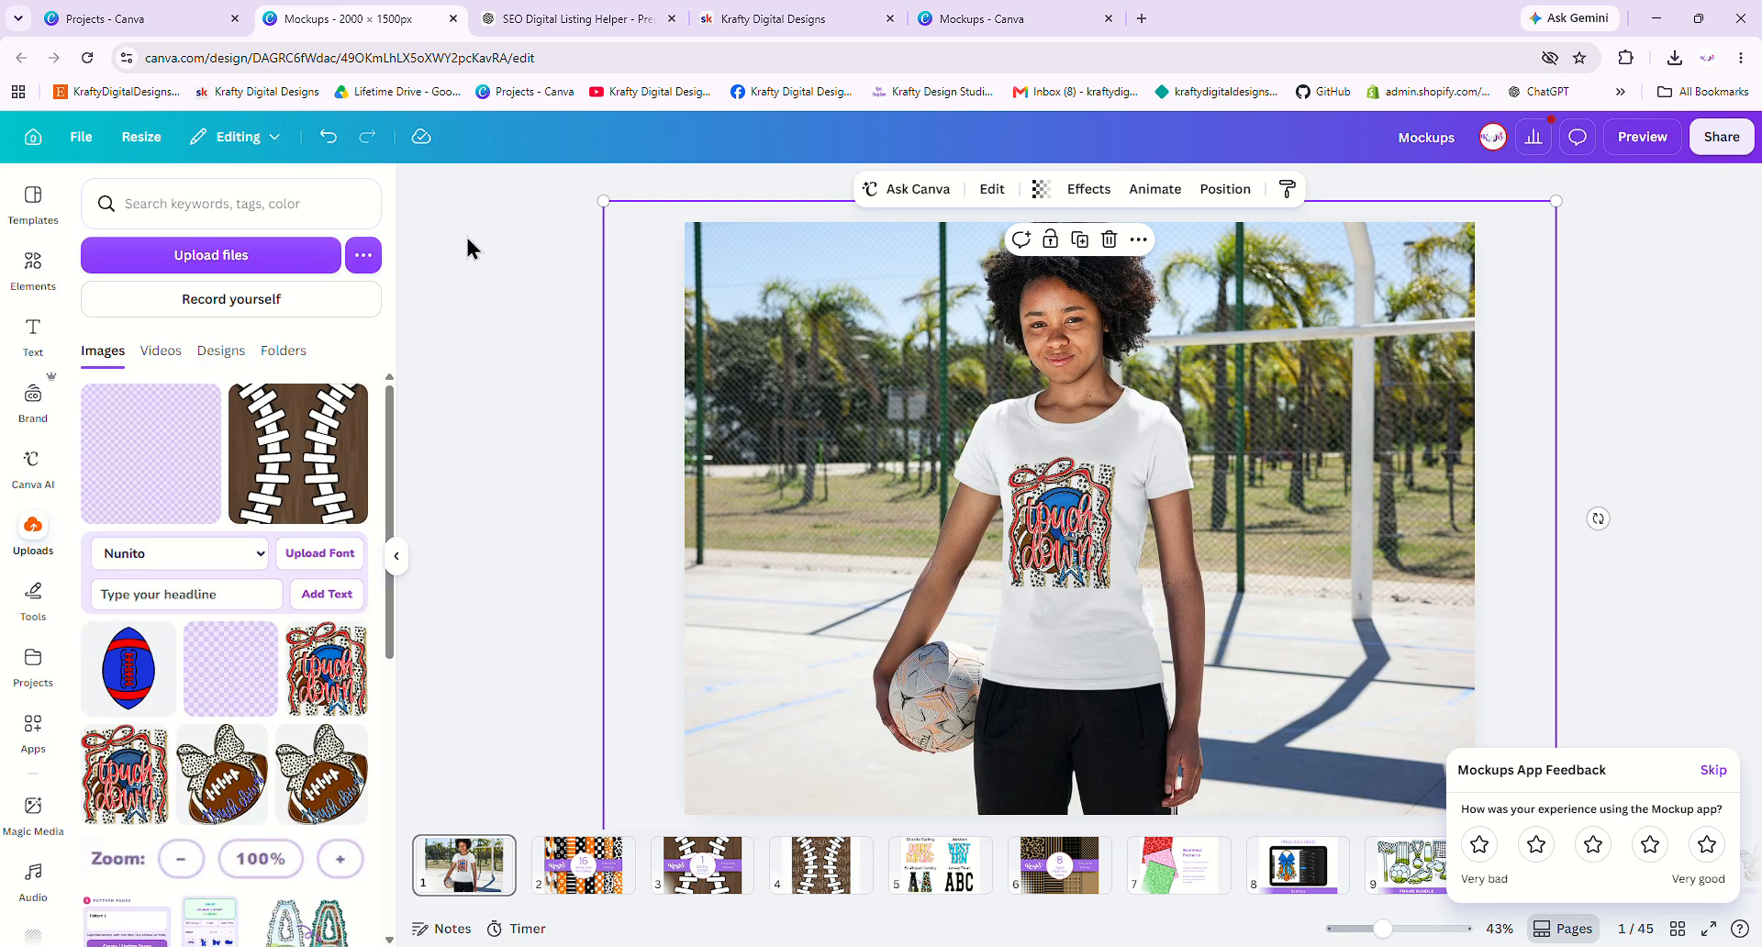
- Skip the feedback prompt, view the checkered mug mockup, then return to the T-shirt design
{"action": "left_click", "coordinate": [1715, 771]}
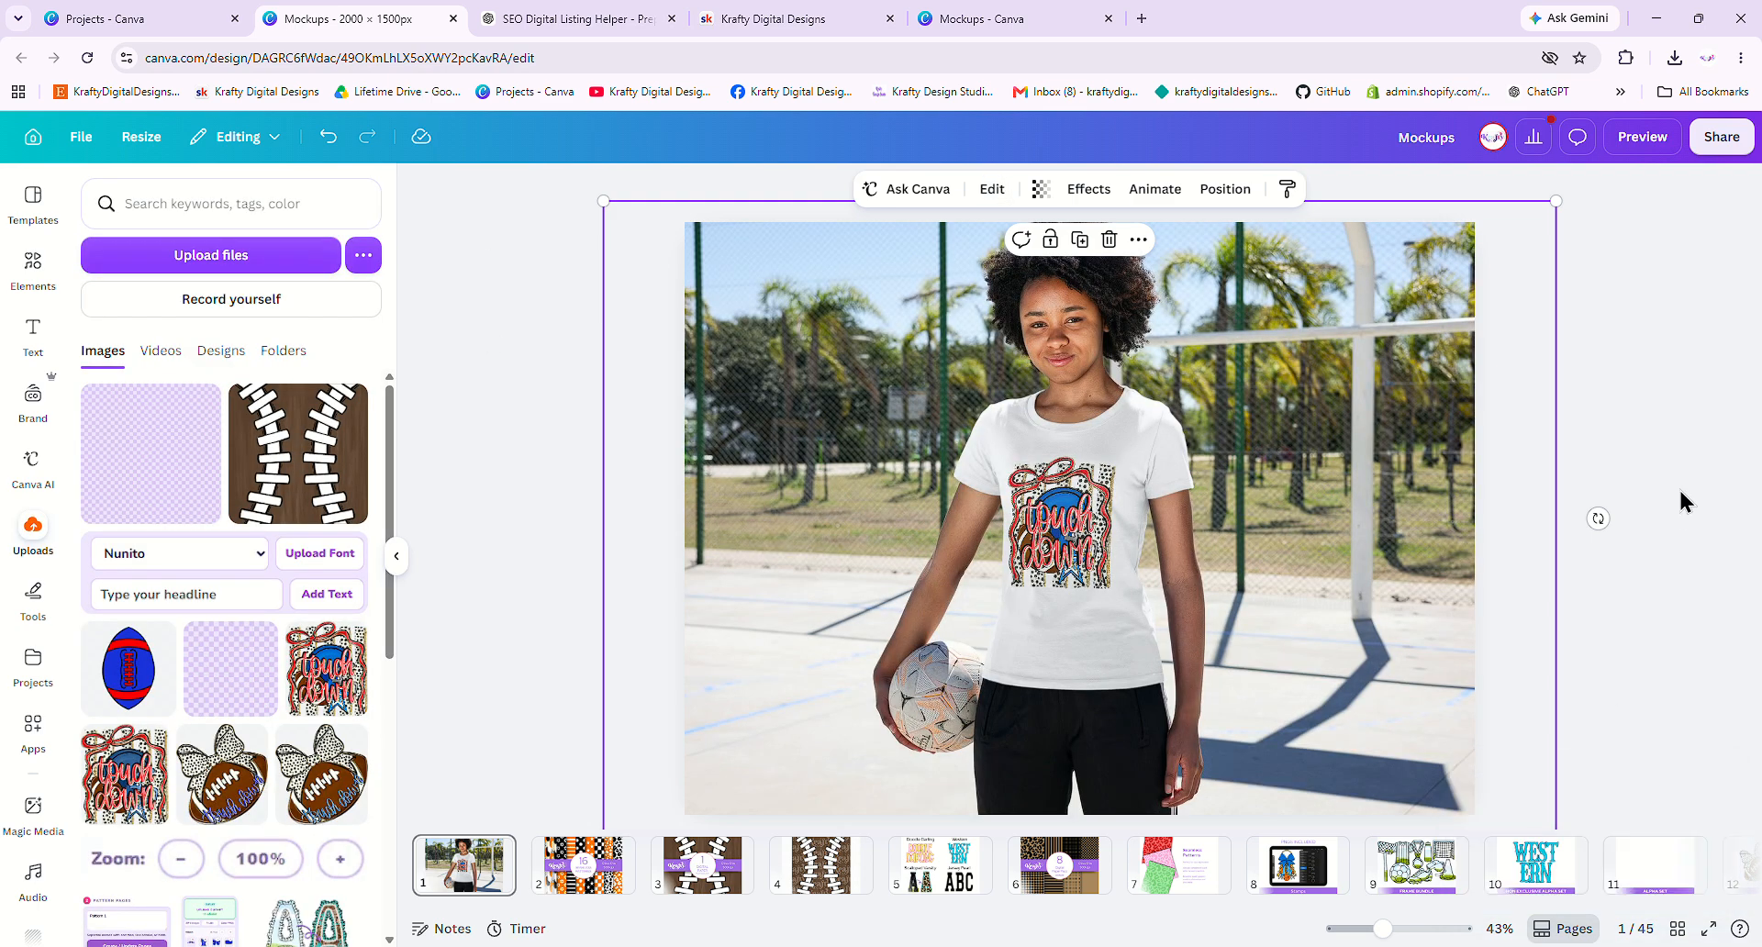
{"action": "left_click", "coordinate": [1021, 19]}
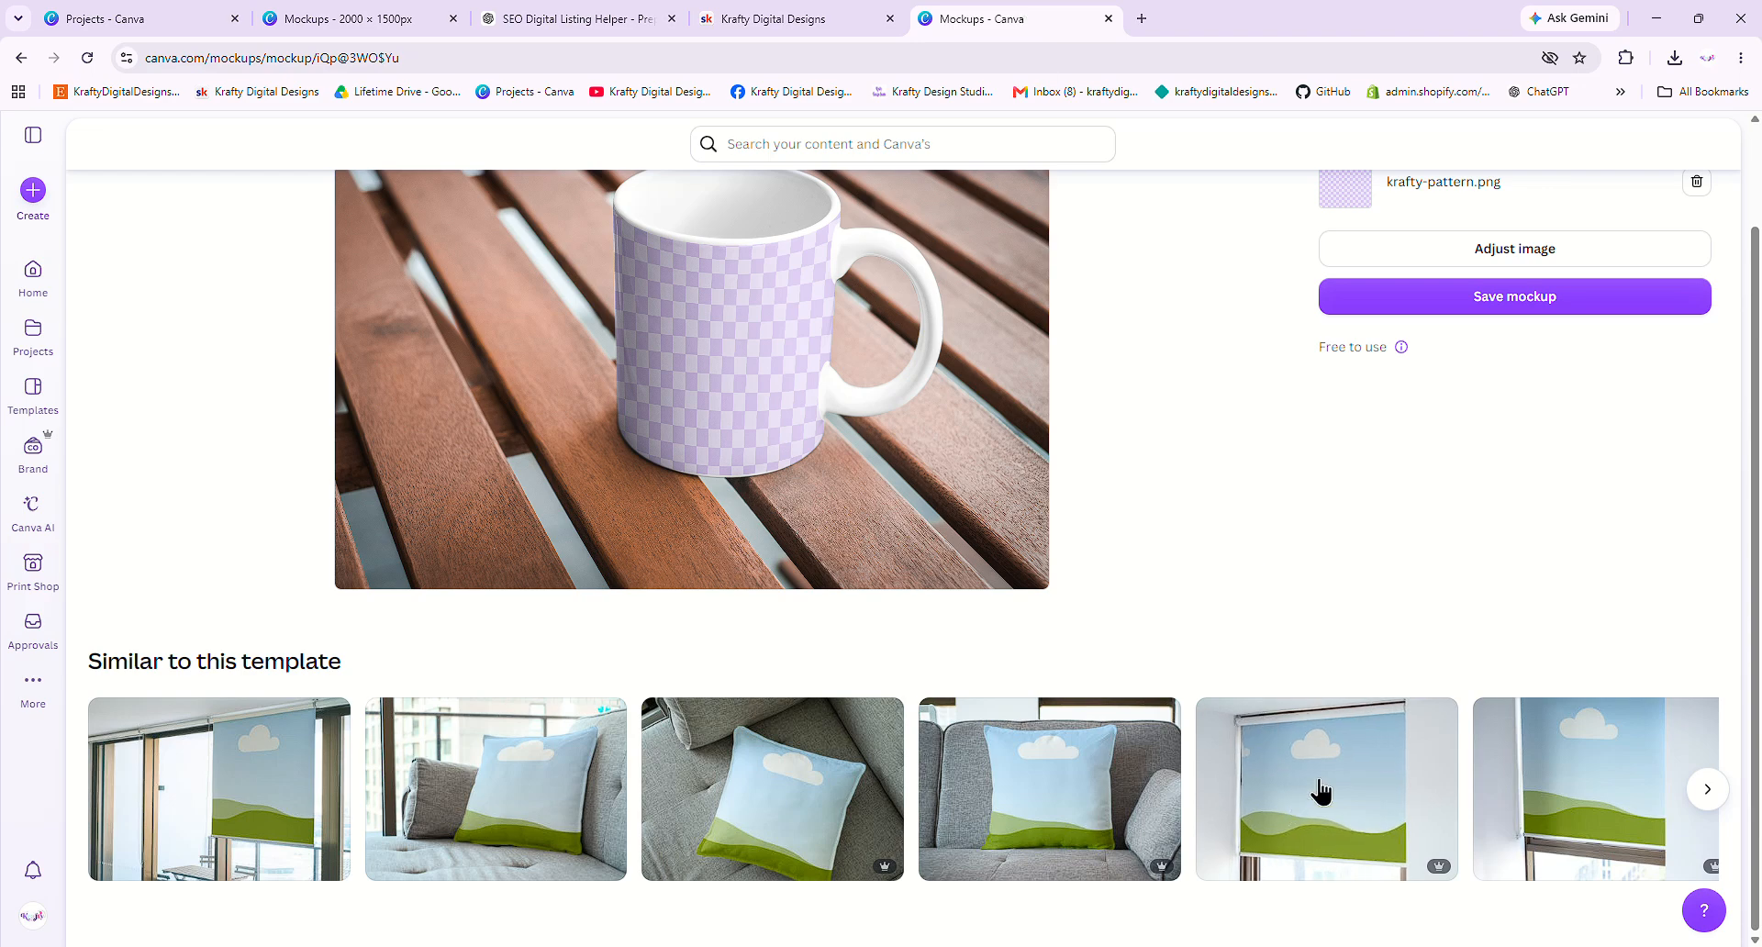
{"action": "scroll", "coordinate": [1263, 664], "scroll_direction": "up", "scroll_amount": 1}
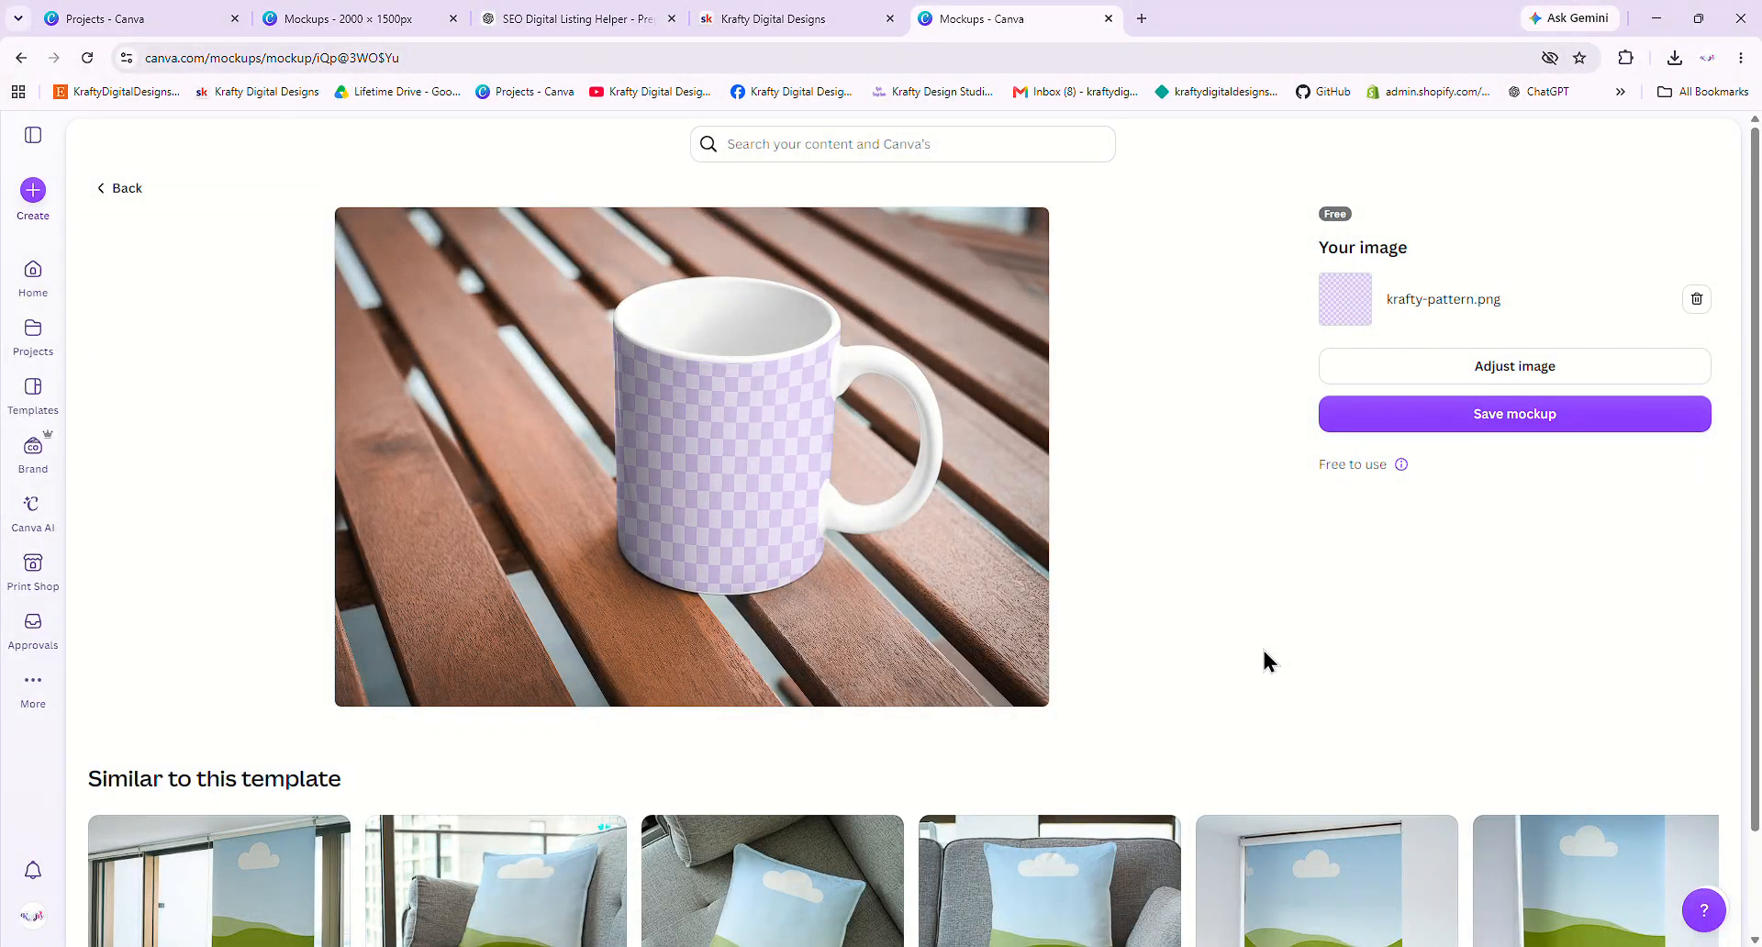
{"action": "left_click", "coordinate": [349, 14]}
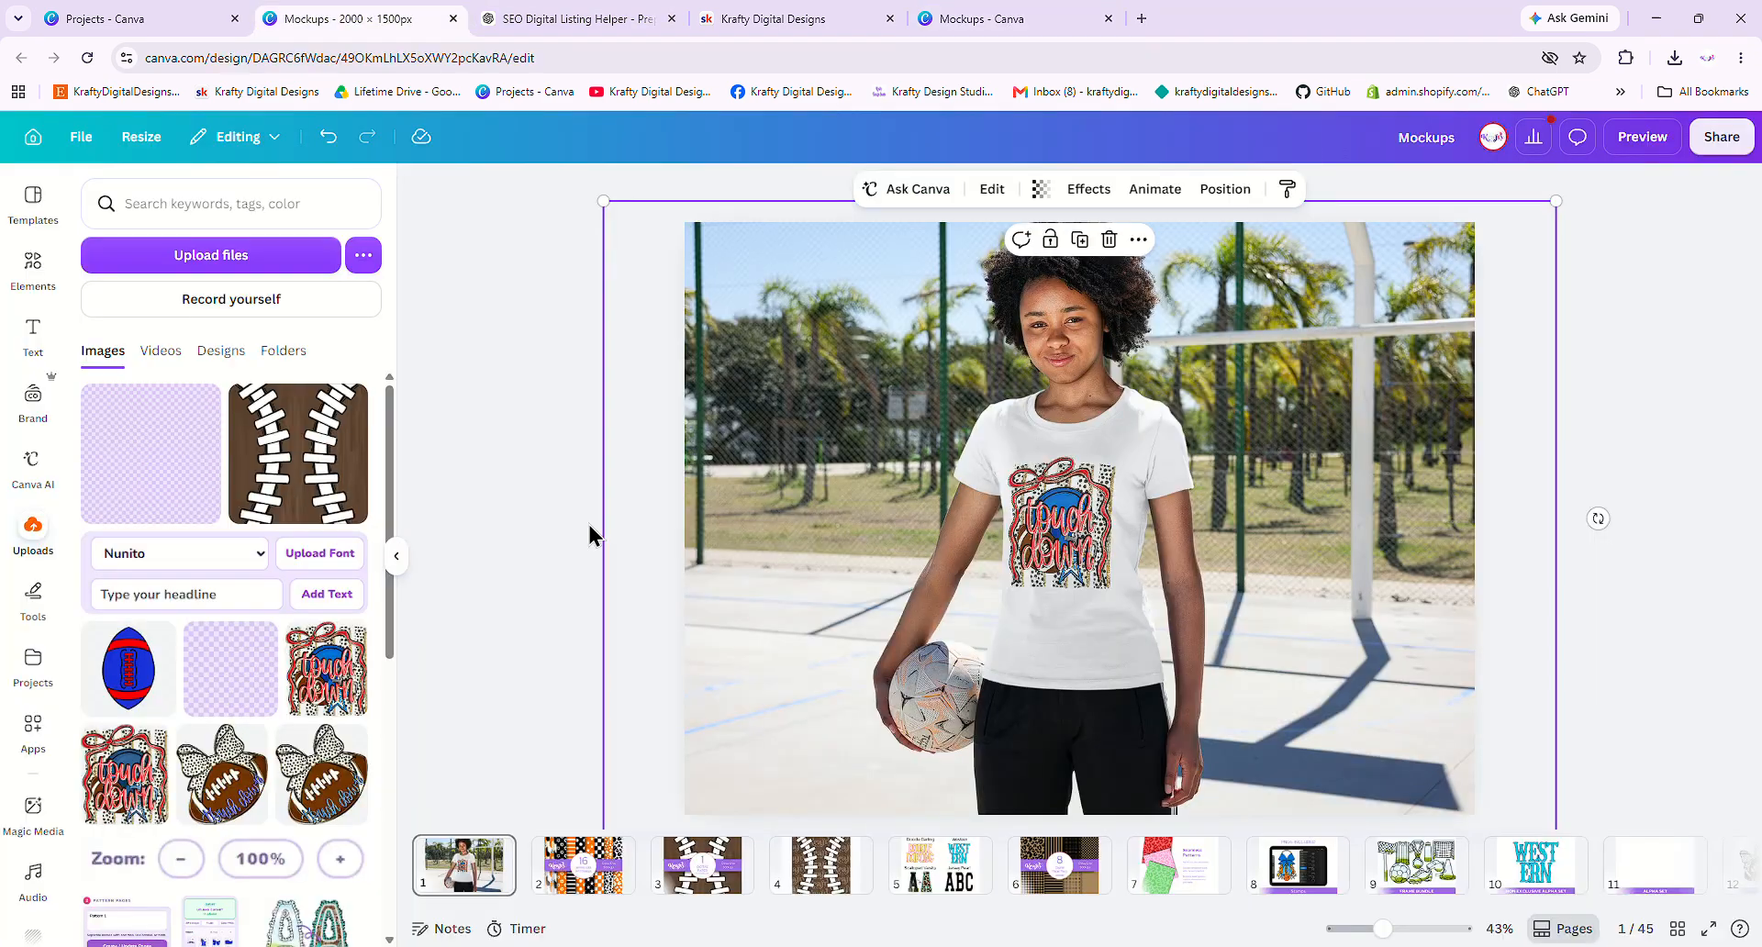
- Insert a blank page 2 after the T-shirt mockup, then return to the main Elements view's search box
{"action": "left_click", "coordinate": [524, 851]}
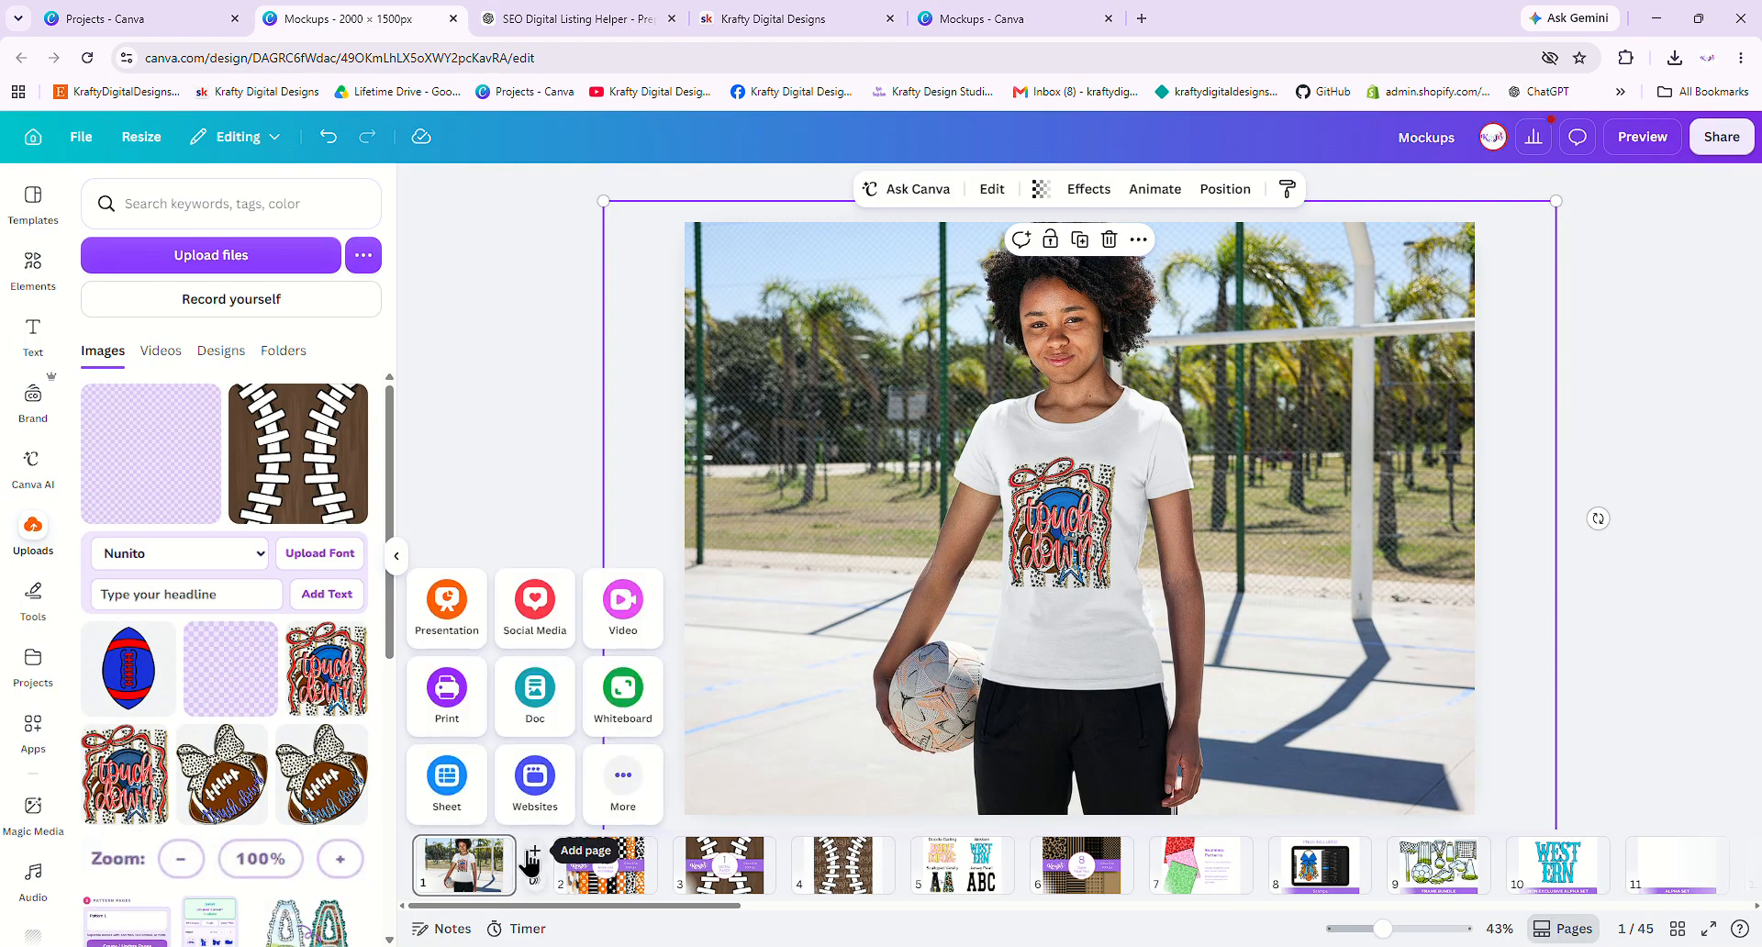
{"action": "left_click", "coordinate": [581, 740]}
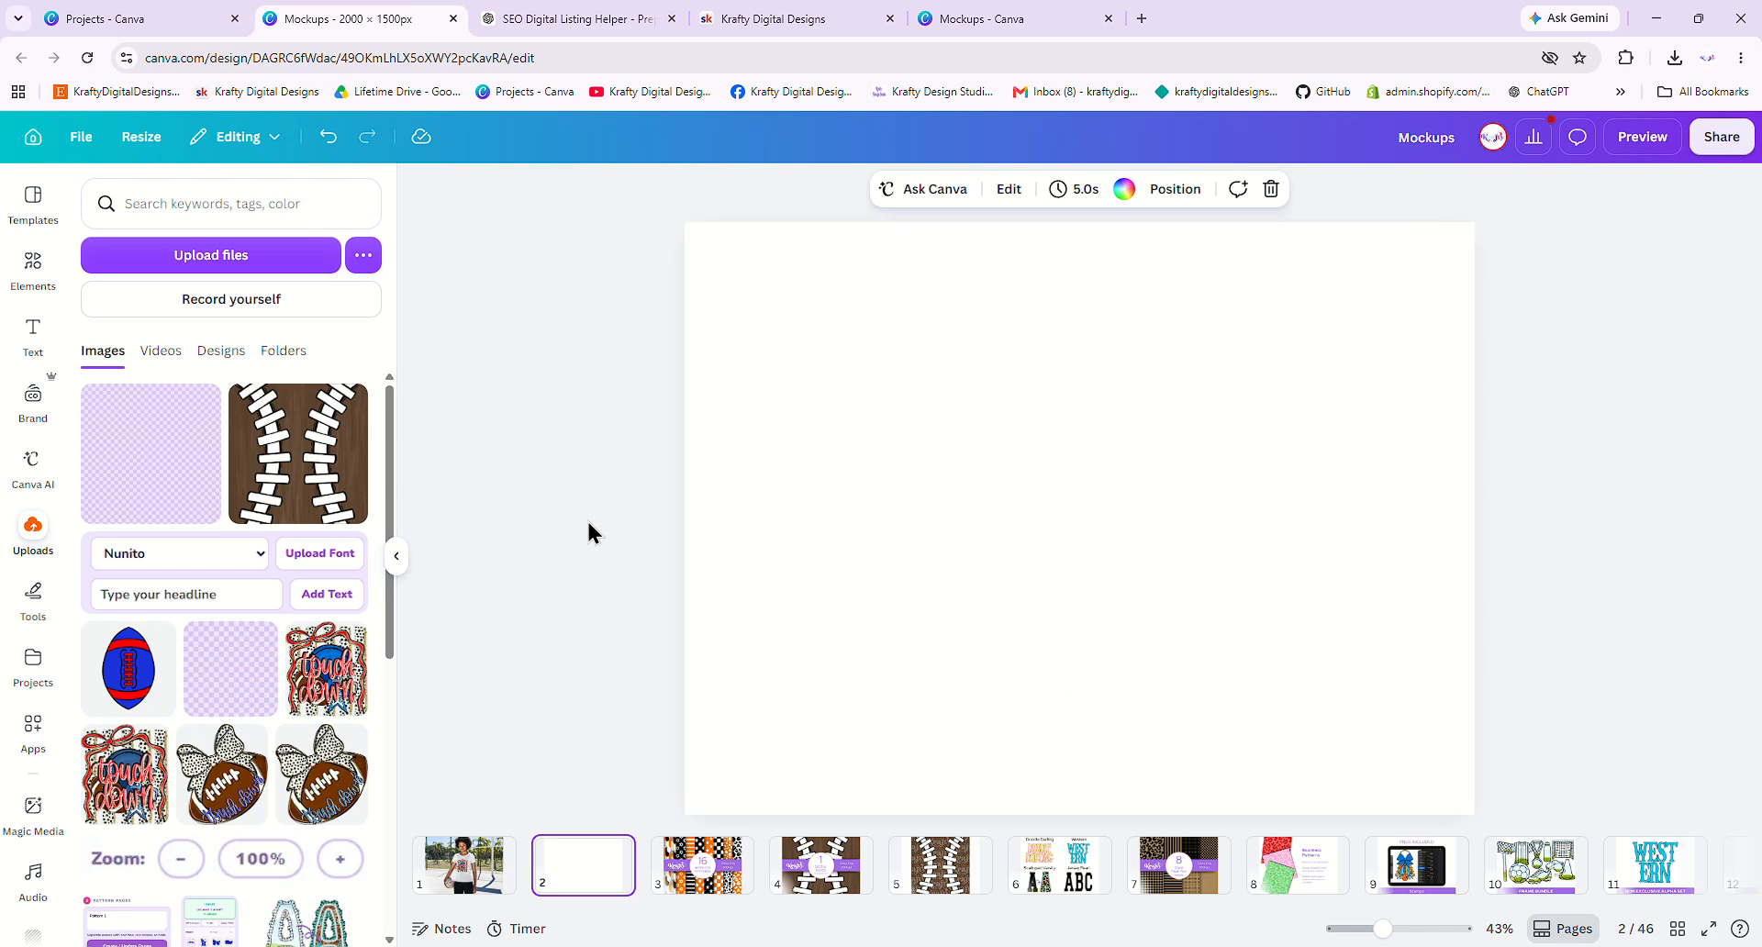
{"action": "left_click", "coordinate": [33, 265]}
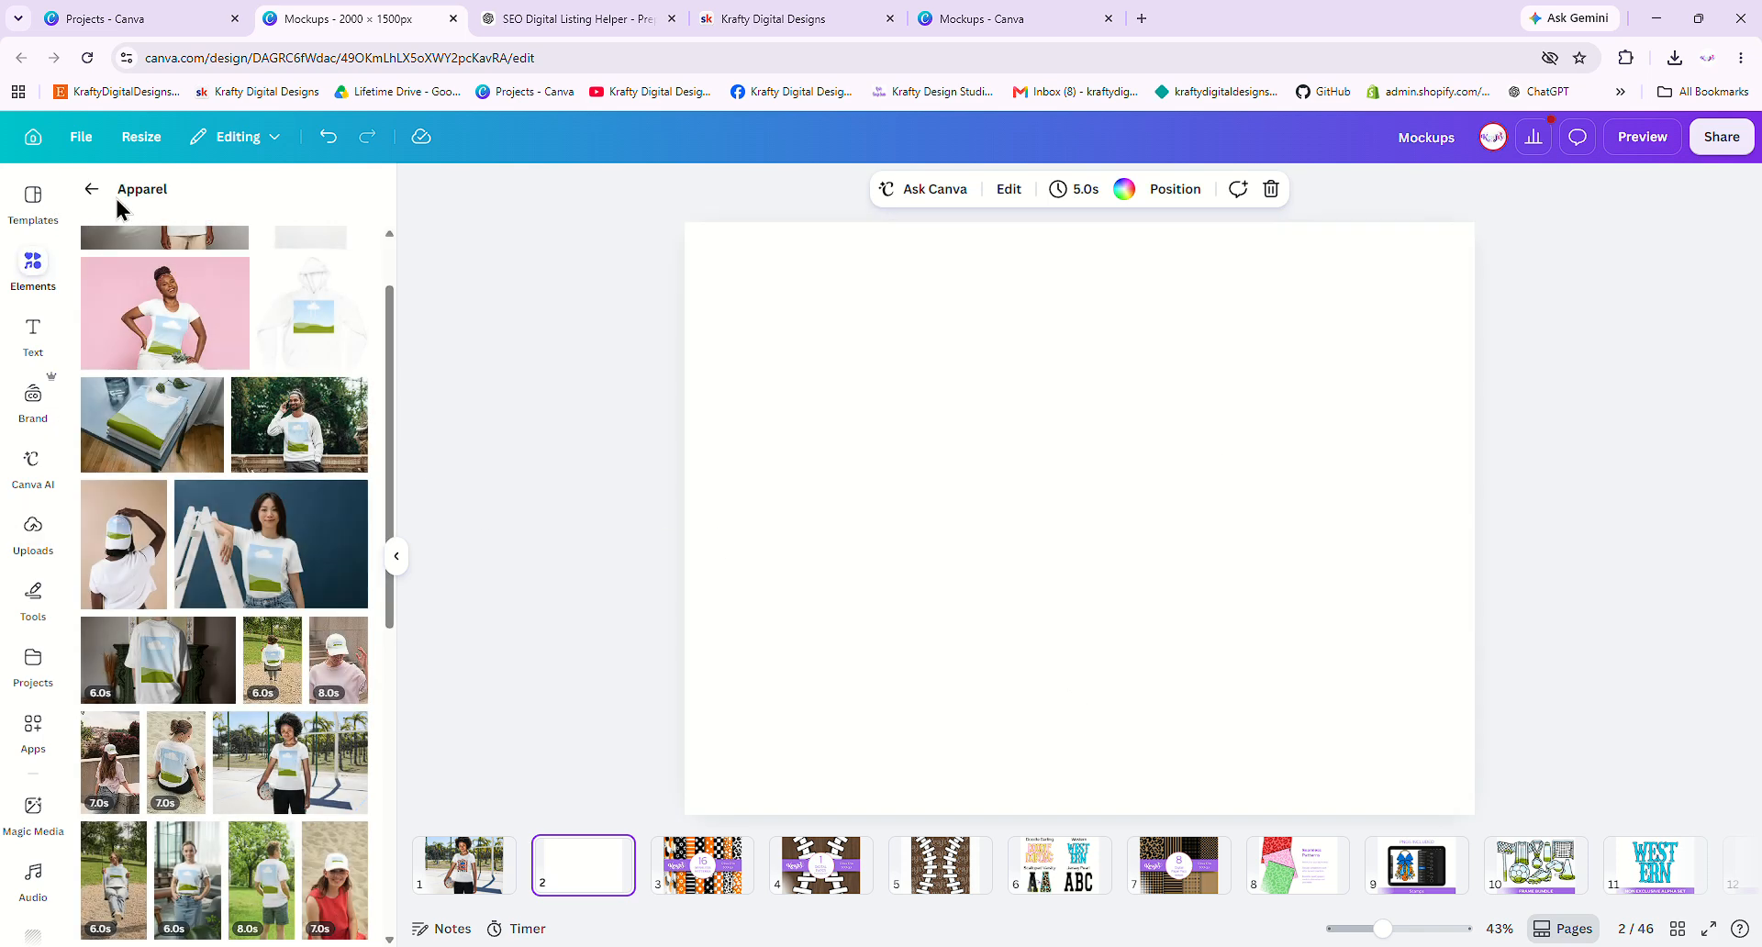
{"action": "left_click", "coordinate": [92, 190]}
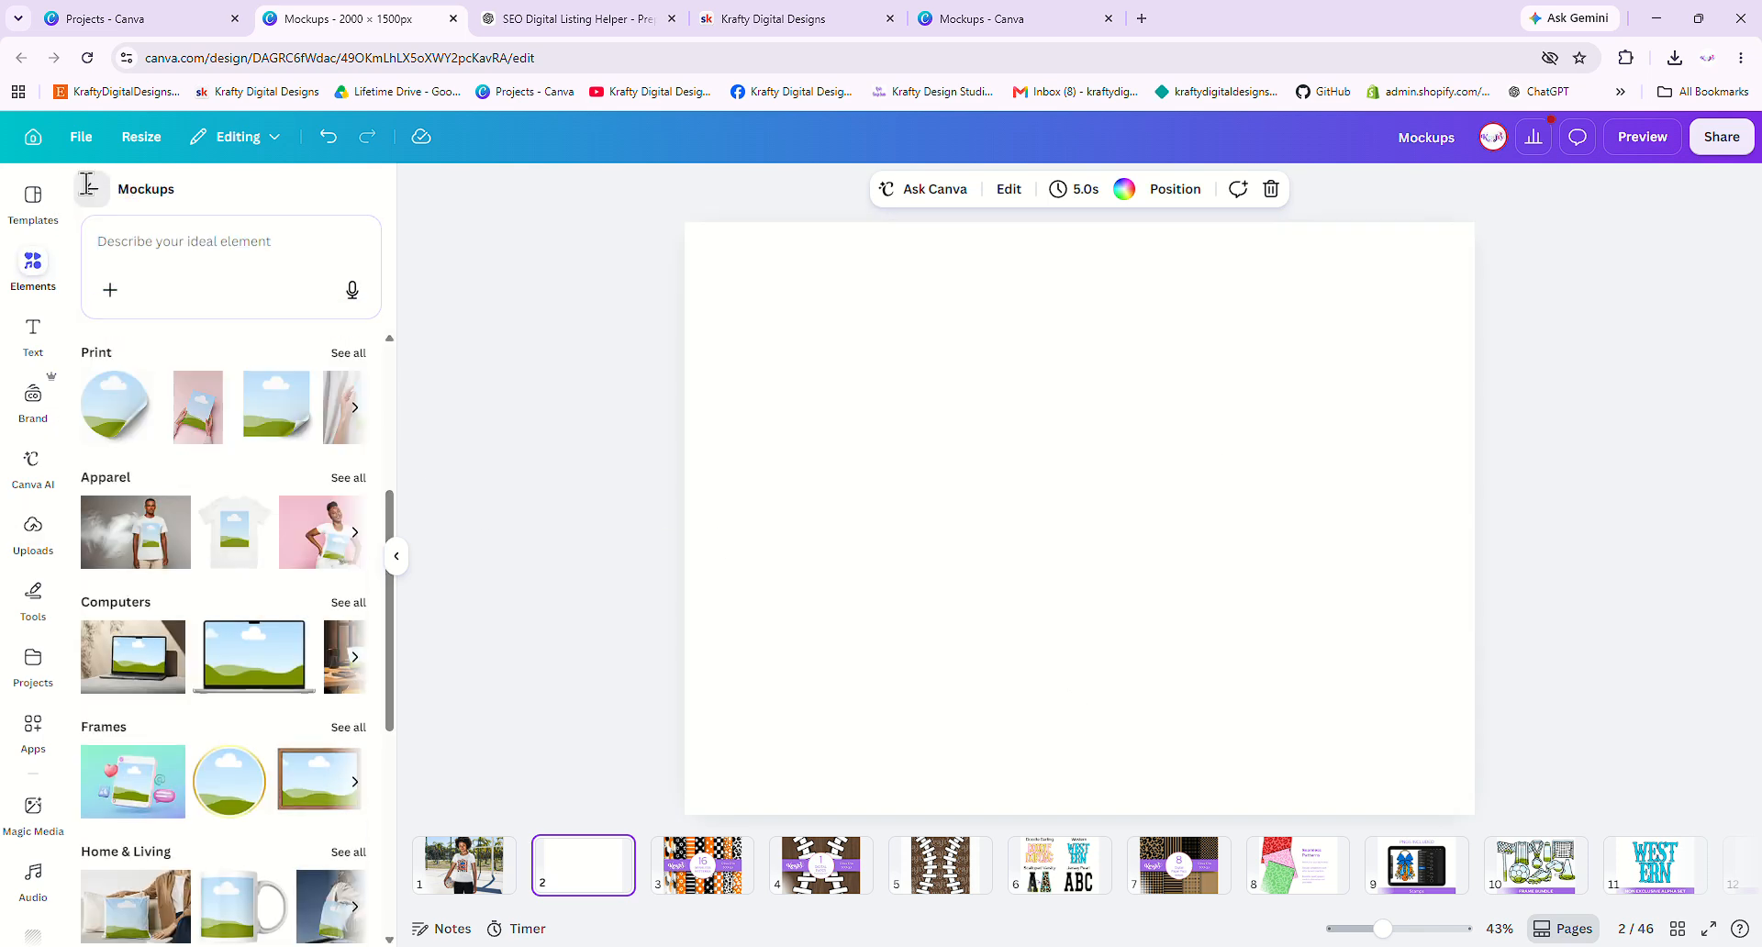
{"action": "left_click", "coordinate": [93, 192]}
{"action": "left_click", "coordinate": [156, 205]}
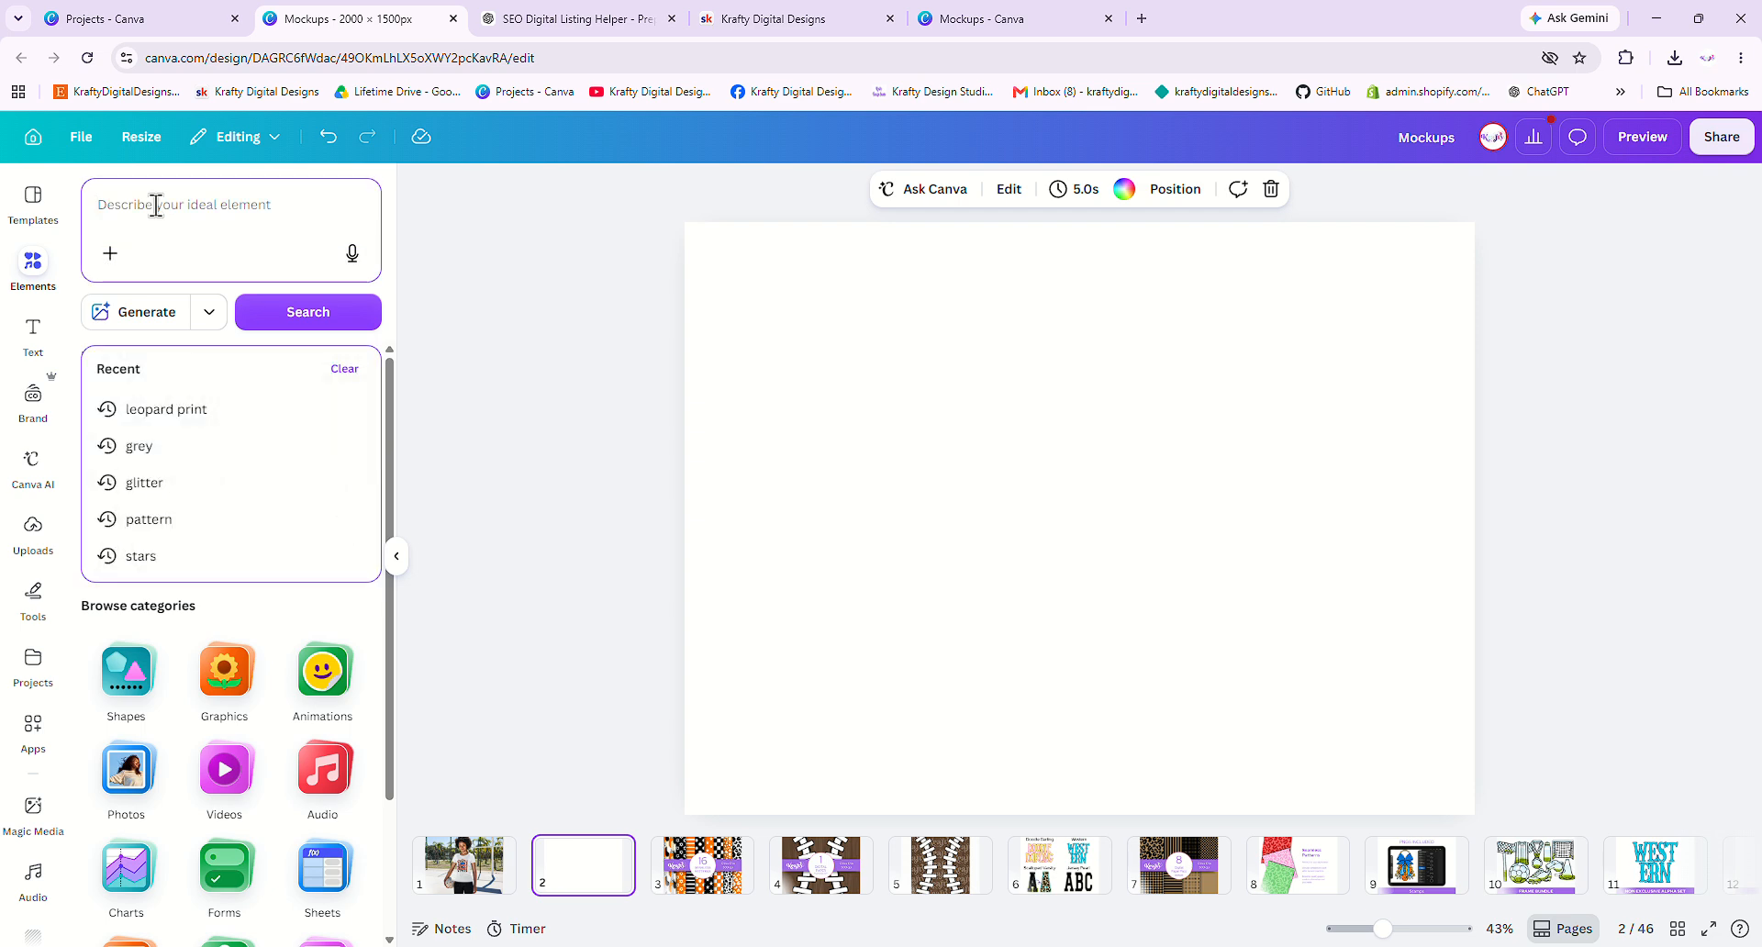
- Search Elements for 'shirt flat lay' and add the white tee, enlarged and centred on page 2
{"action": "type", "text": "shirt flat"}
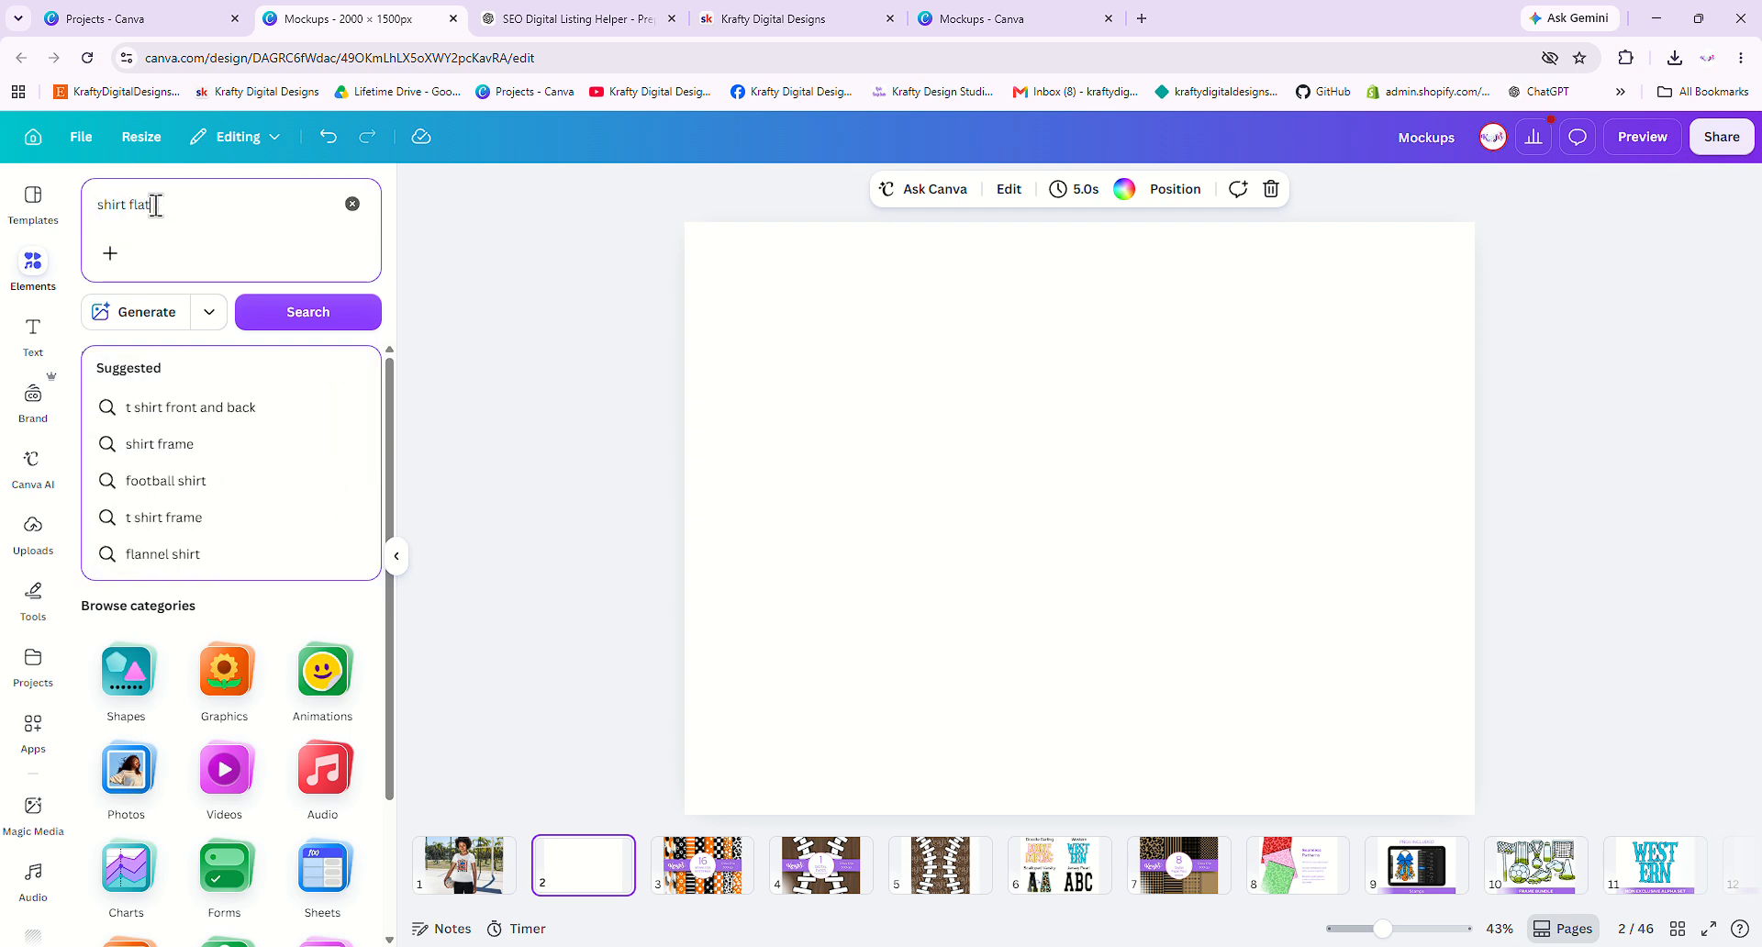
{"action": "type", "text": " lay"}
{"action": "key", "text": "Return"}
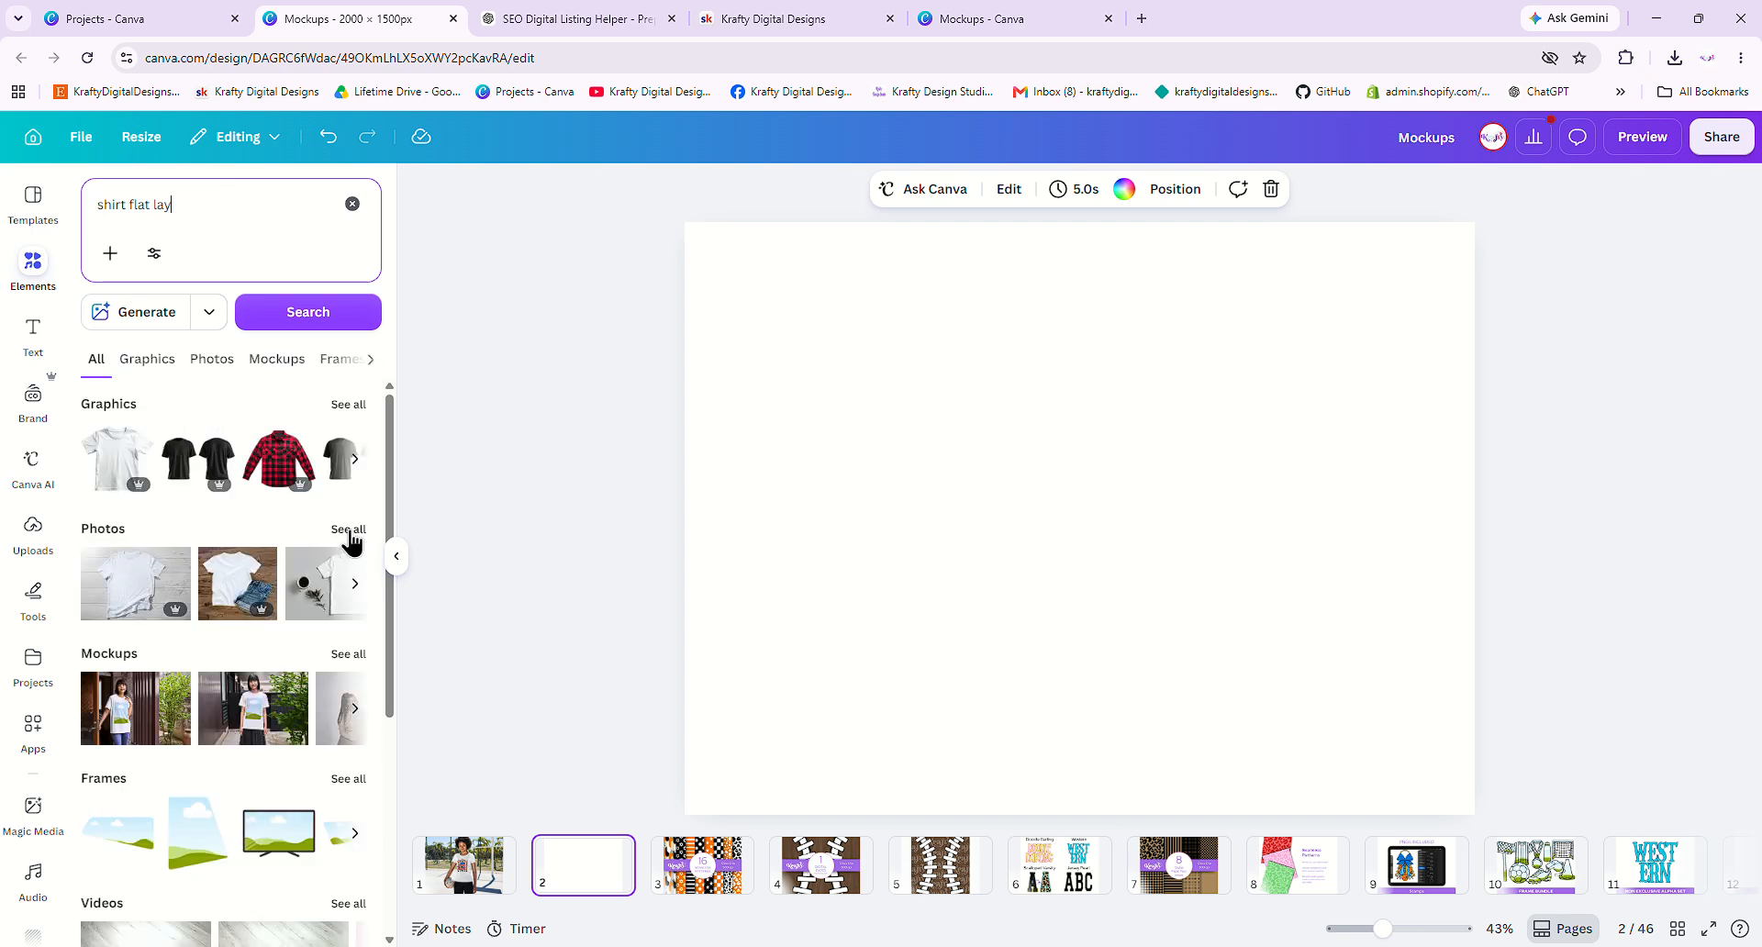
{"action": "left_click", "coordinate": [117, 457]}
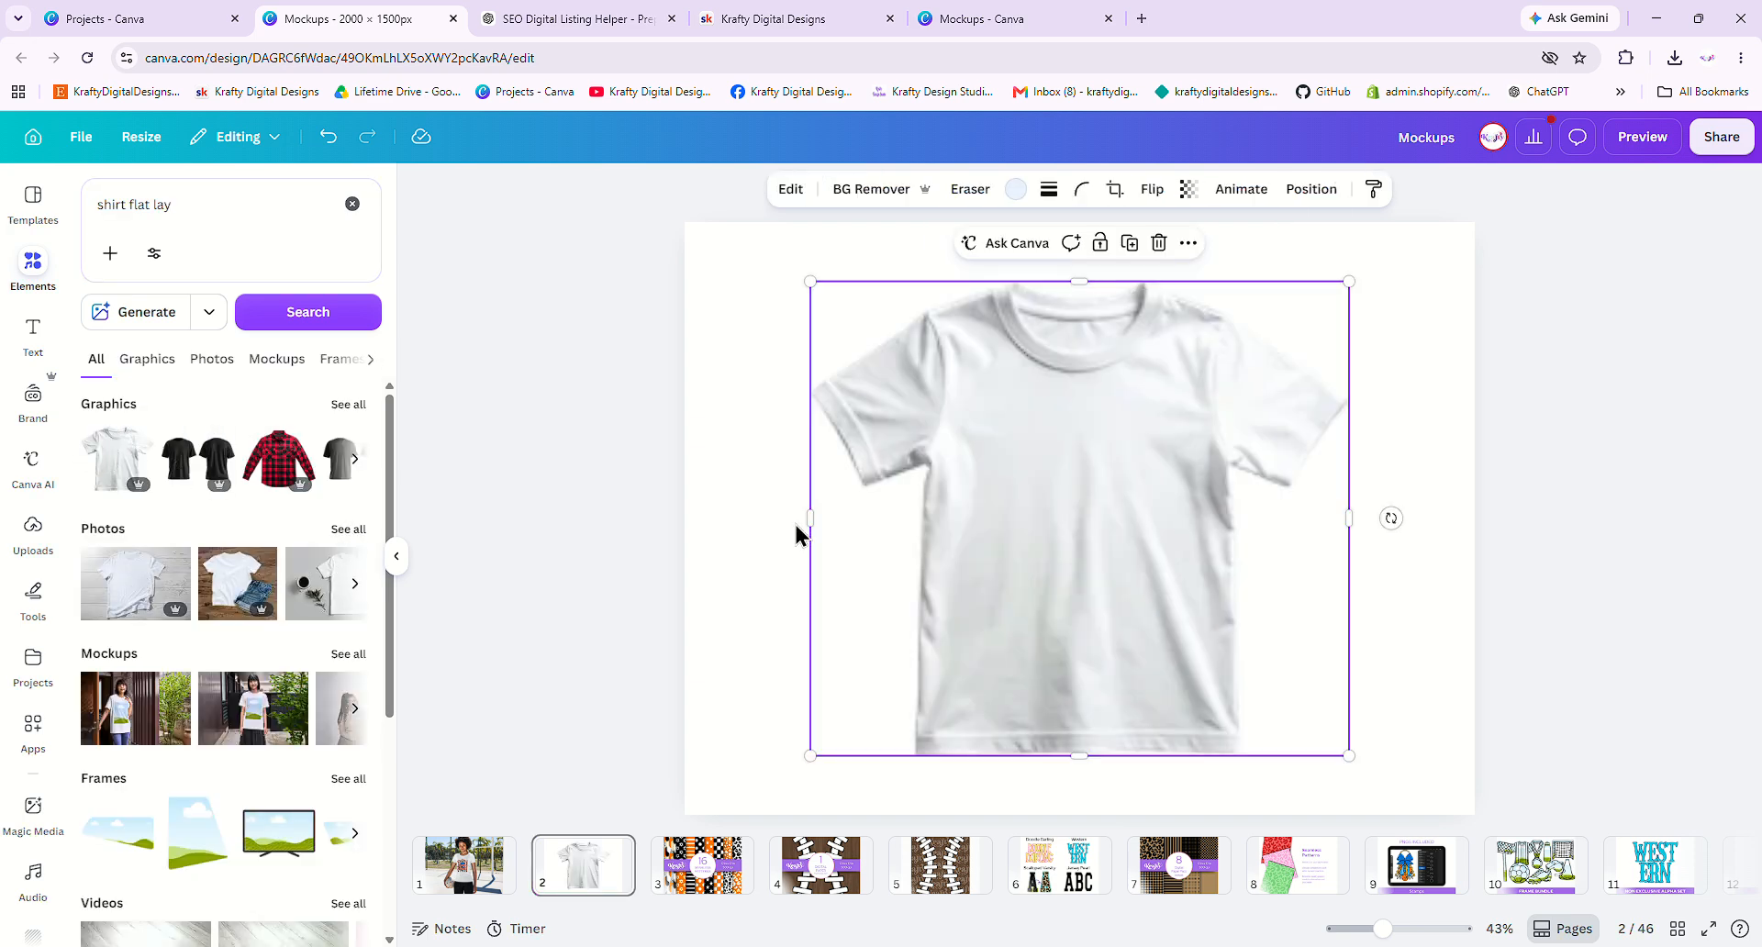
{"action": "left_click_drag", "start_coordinate": [1343, 277], "coordinate": [1409, 227]}
{"action": "left_click_drag", "start_coordinate": [1229, 363], "coordinate": [1220, 379]}
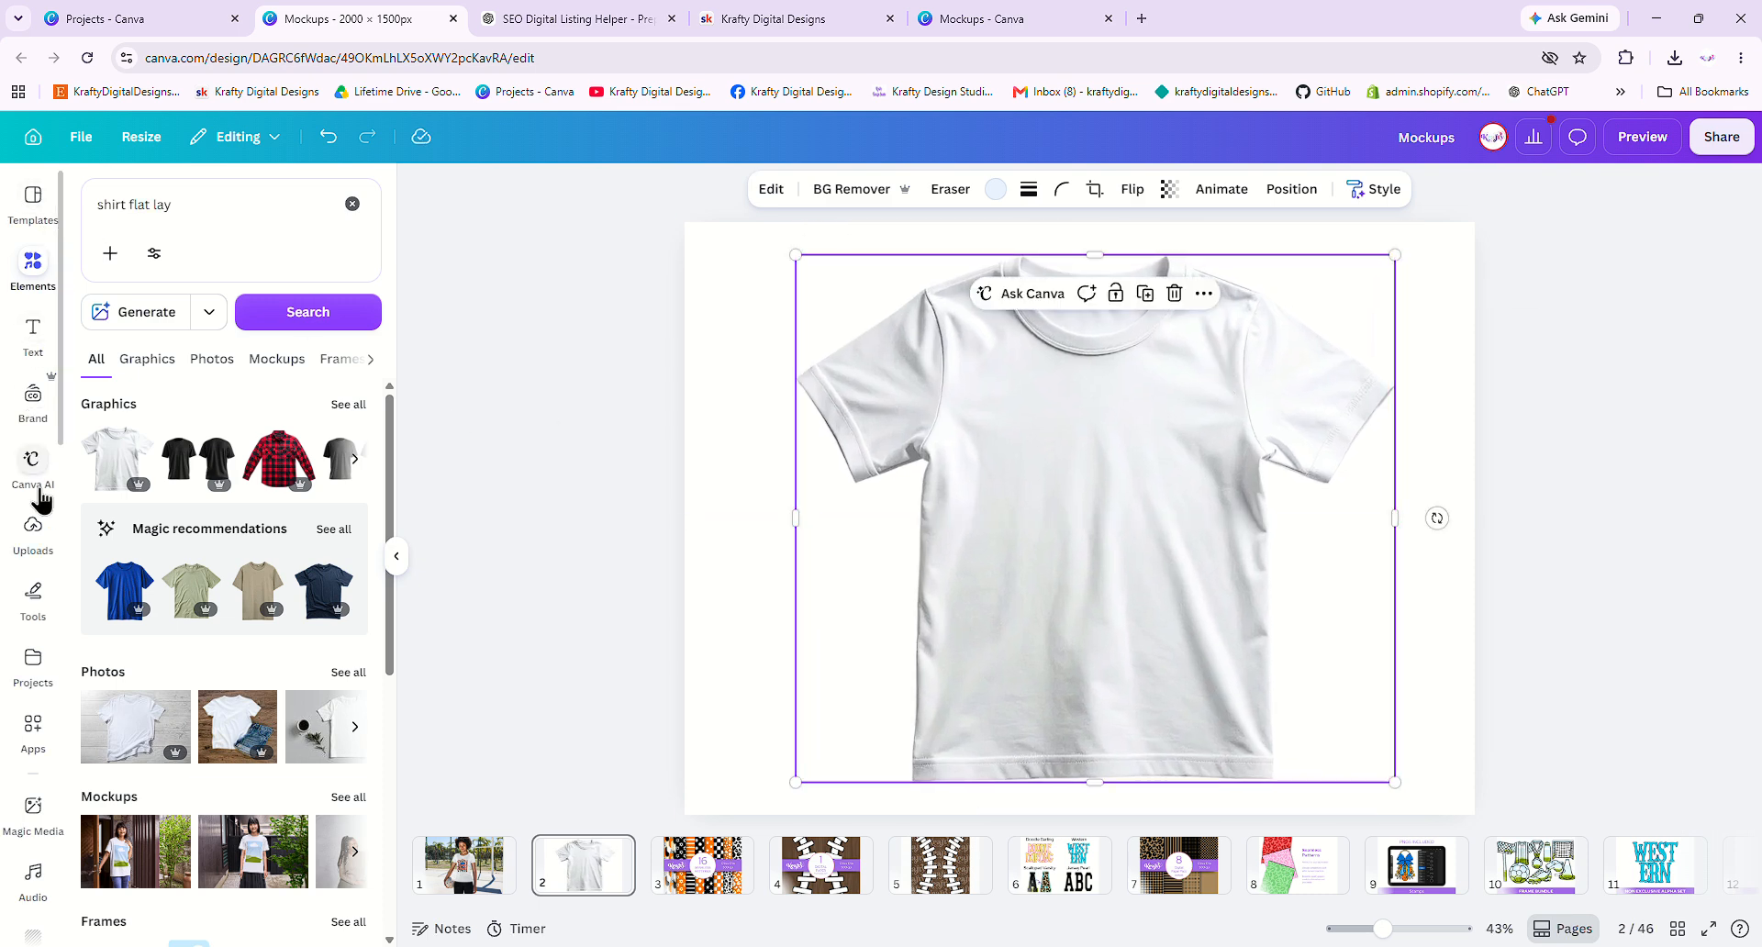
- Place the Touch Down upload, shrunk onto the shirt's chest, at transparency 83
{"action": "left_click", "coordinate": [41, 550]}
{"action": "left_click", "coordinate": [333, 679]}
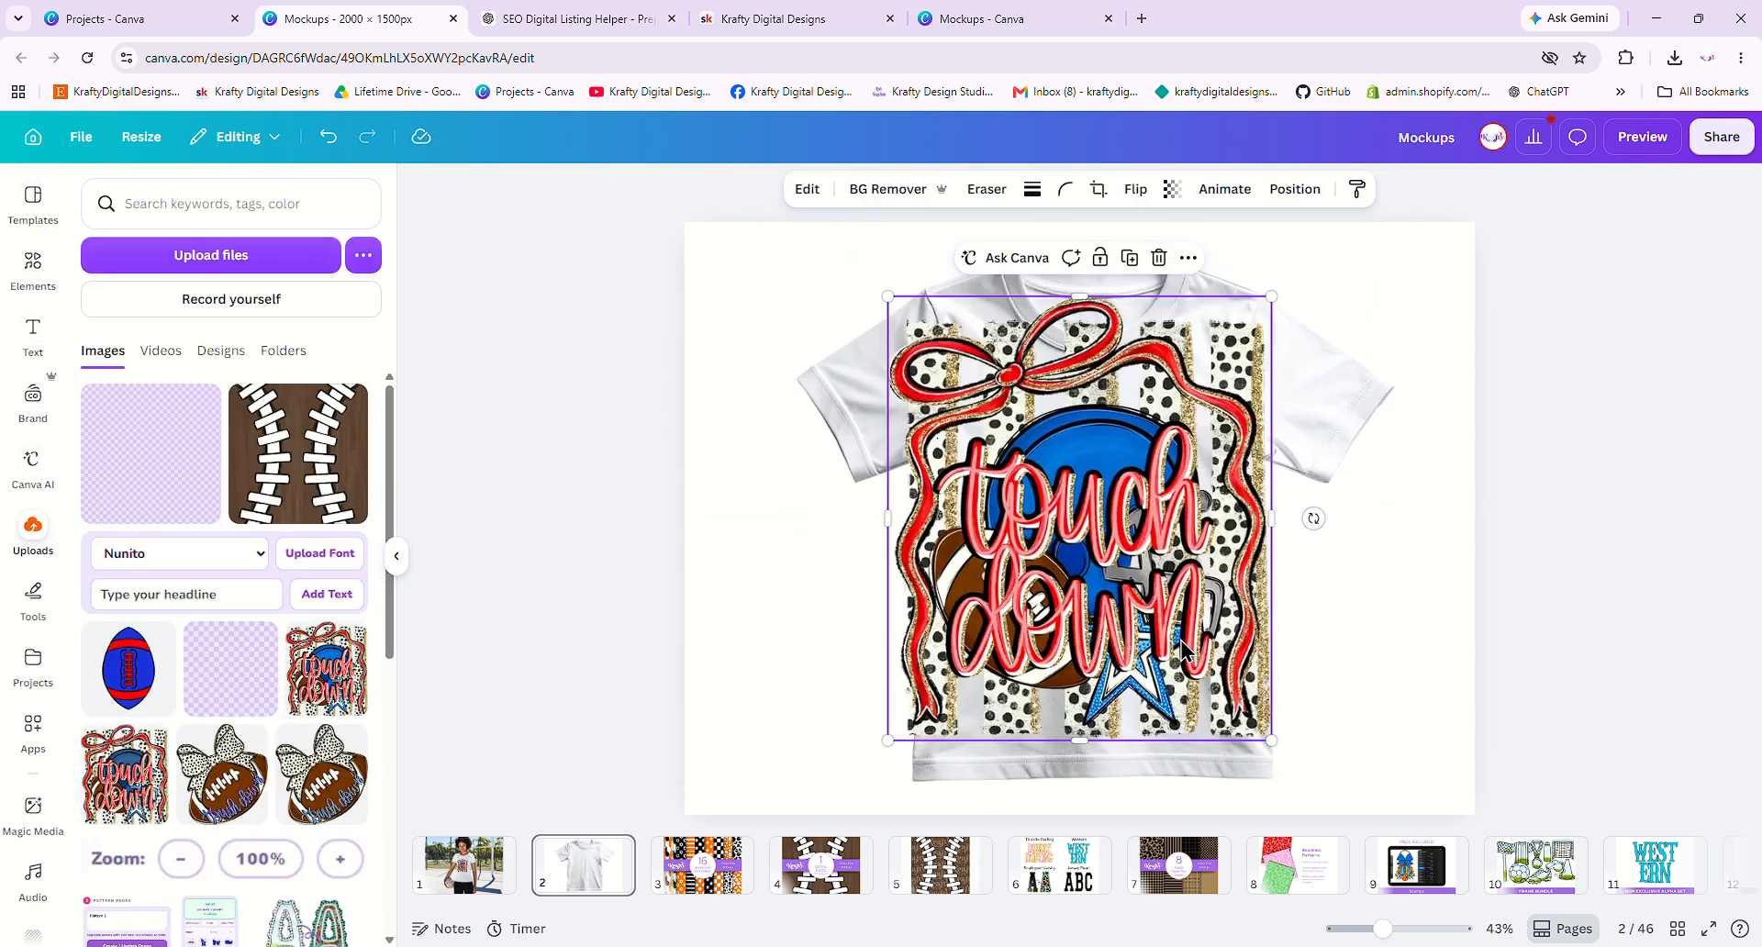
{"action": "left_click_drag", "start_coordinate": [1271, 296], "coordinate": [1168, 417]}
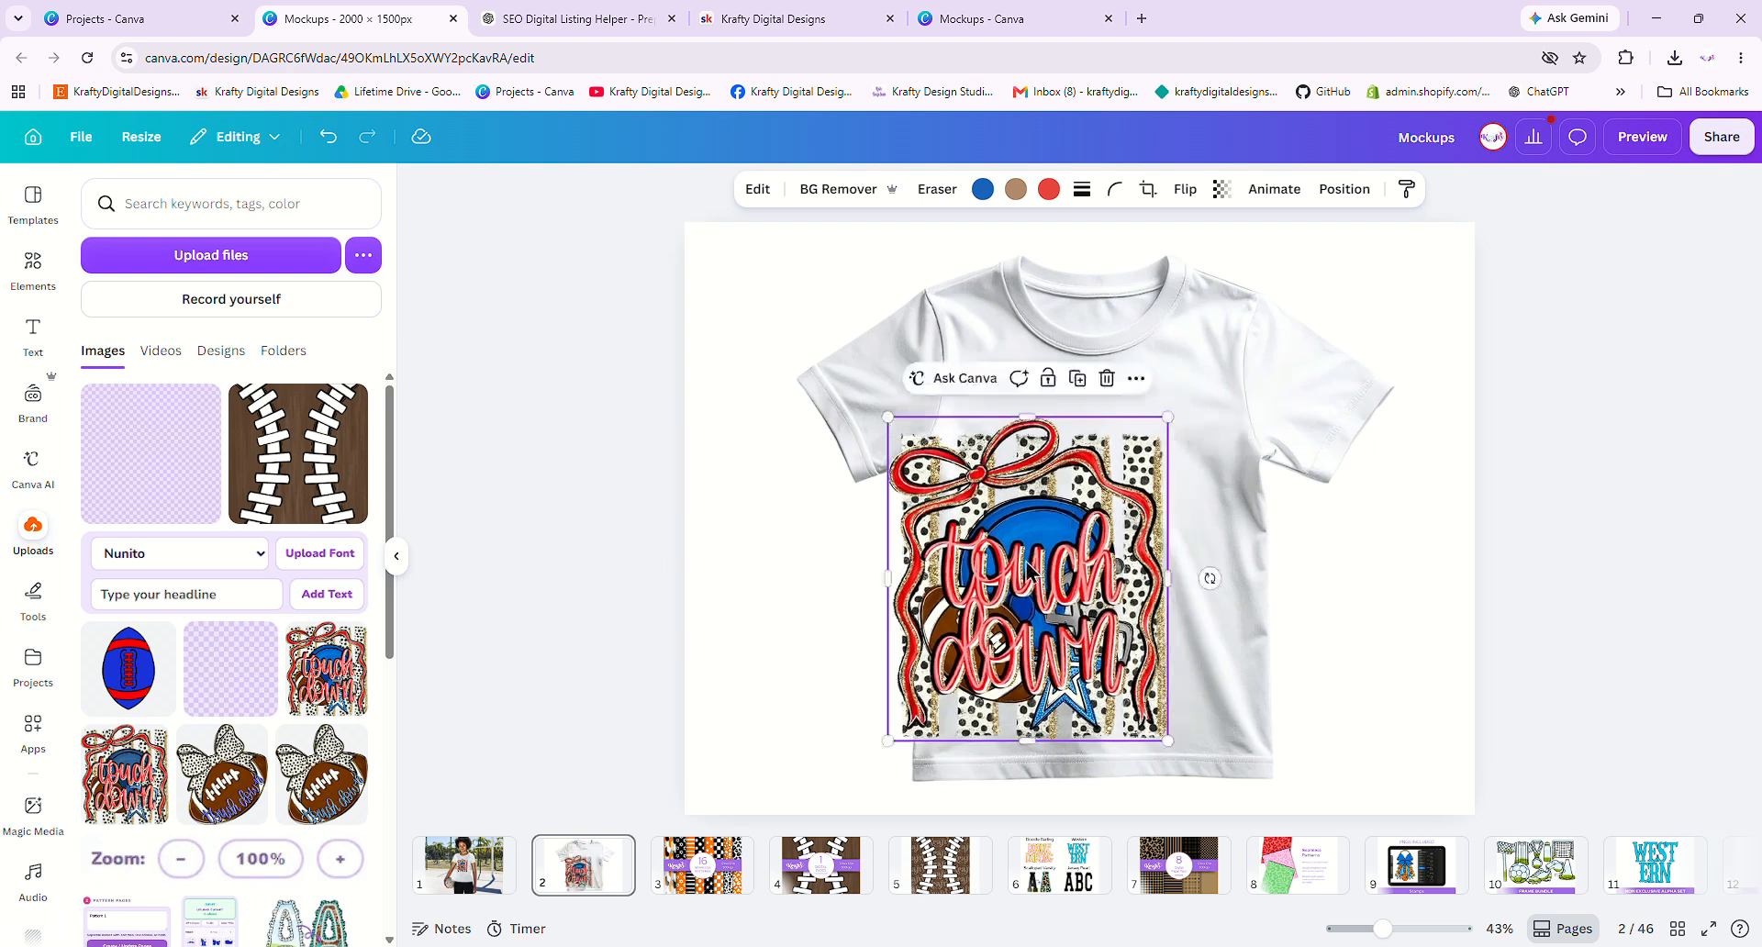
{"action": "left_click_drag", "start_coordinate": [1023, 563], "coordinate": [1091, 544]}
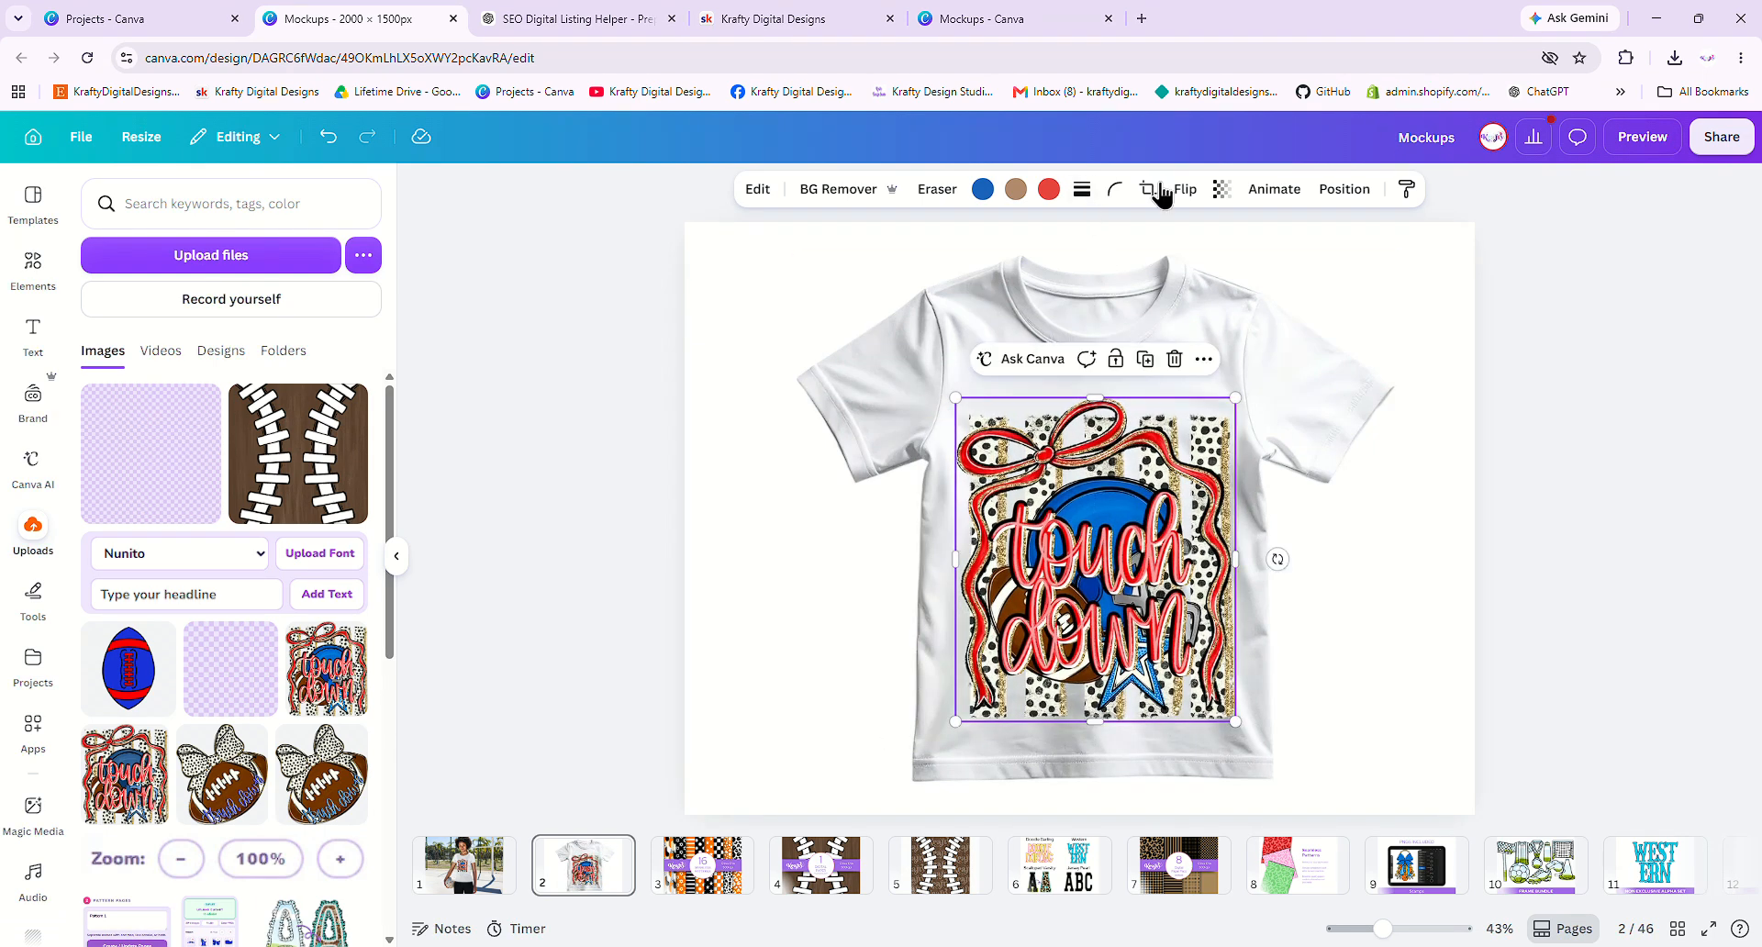
{"action": "left_click", "coordinate": [1223, 193]}
{"action": "left_click_drag", "start_coordinate": [1268, 265], "coordinate": [1241, 276]}
- Exit crop mode, then marquee-select the white tee and Touch Down design and delete both
{"action": "double_click", "coordinate": [1349, 574]}
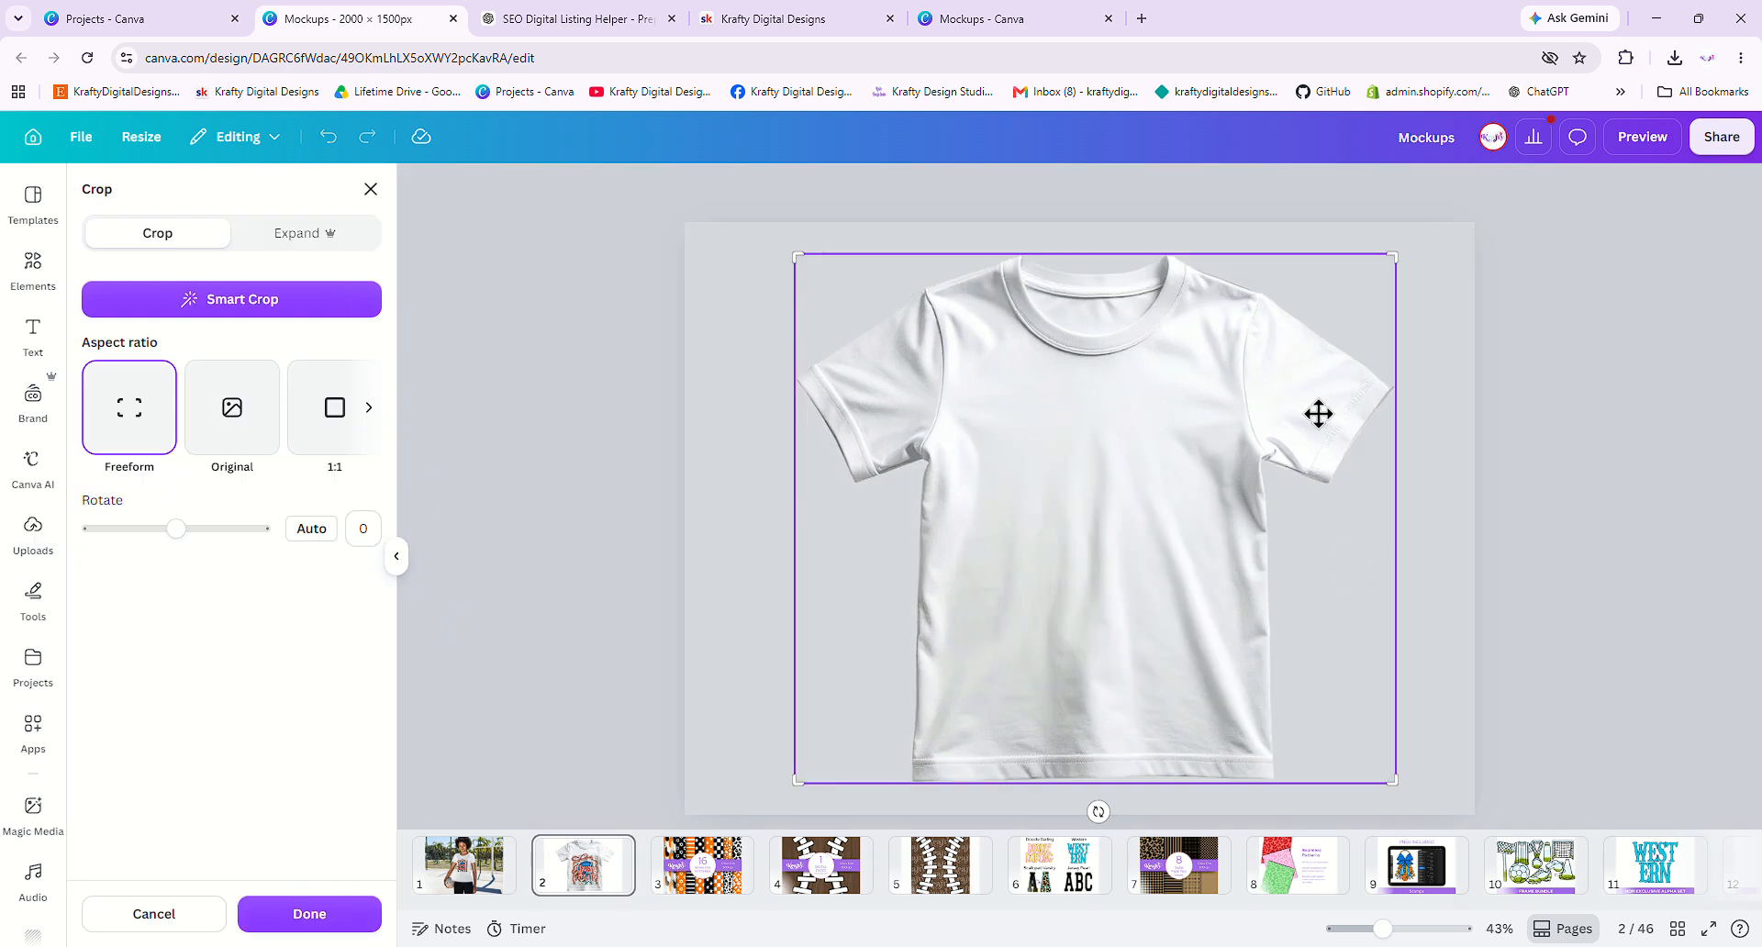
{"action": "left_click", "coordinate": [294, 916]}
{"action": "left_click", "coordinate": [1054, 499]}
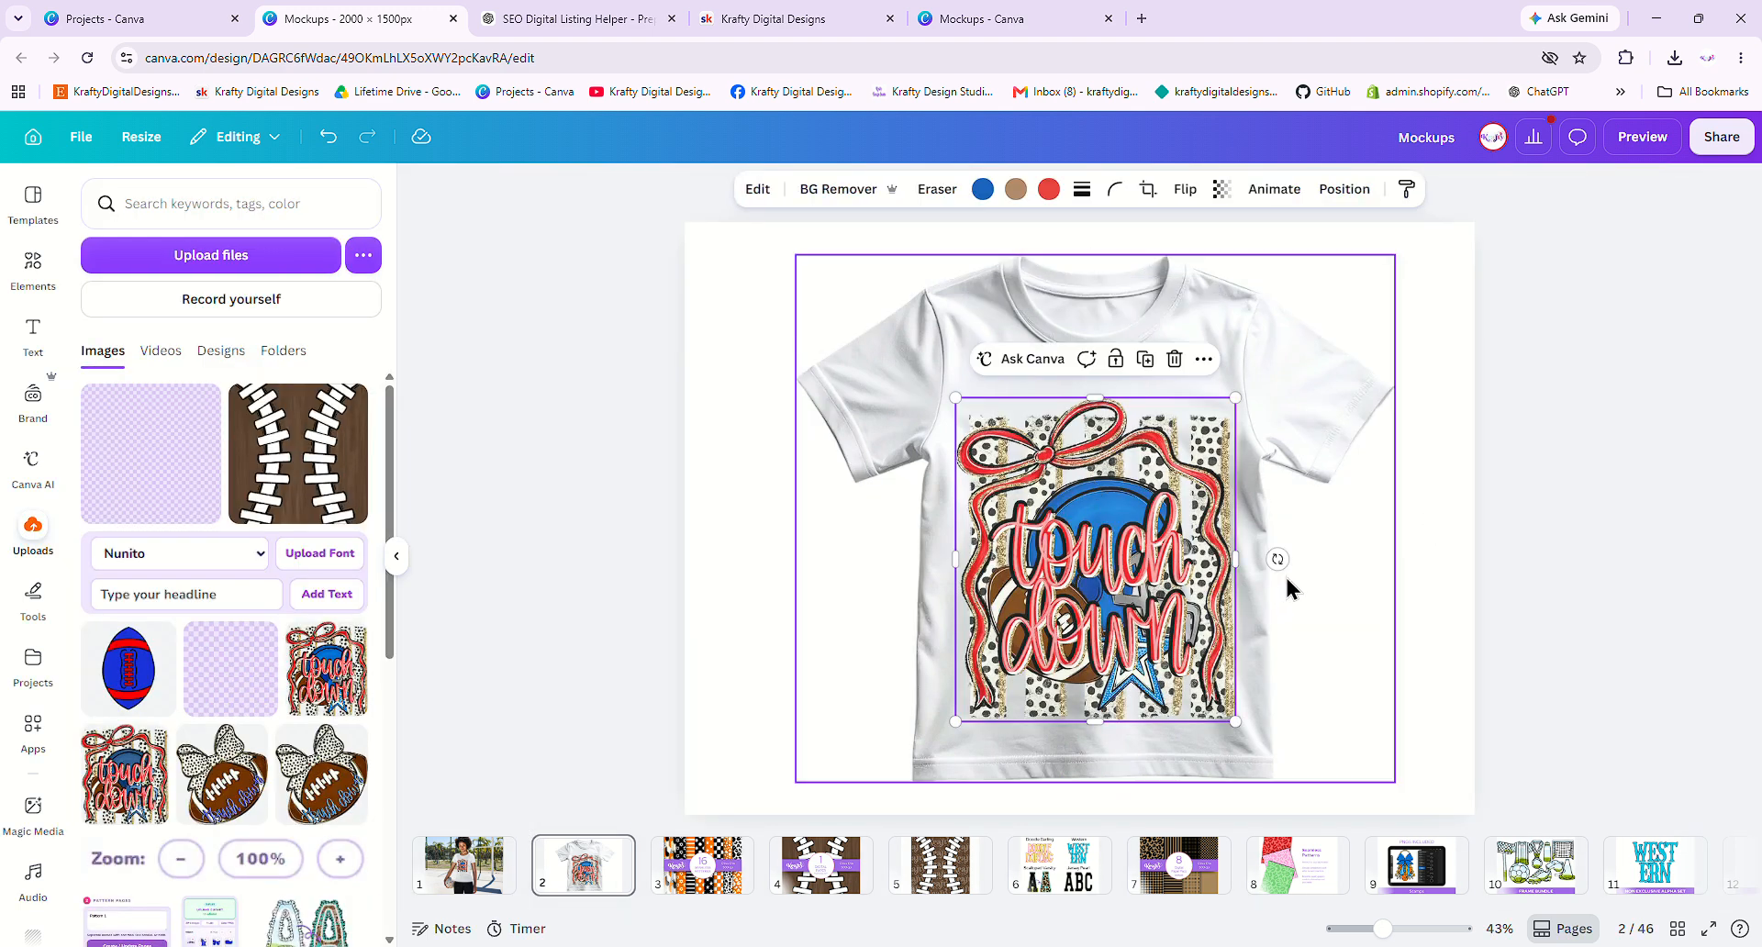
{"action": "left_click", "coordinate": [35, 276]}
{"action": "left_click_drag", "start_coordinate": [605, 272], "coordinate": [1349, 670]}
{"action": "key", "text": "Delete"}
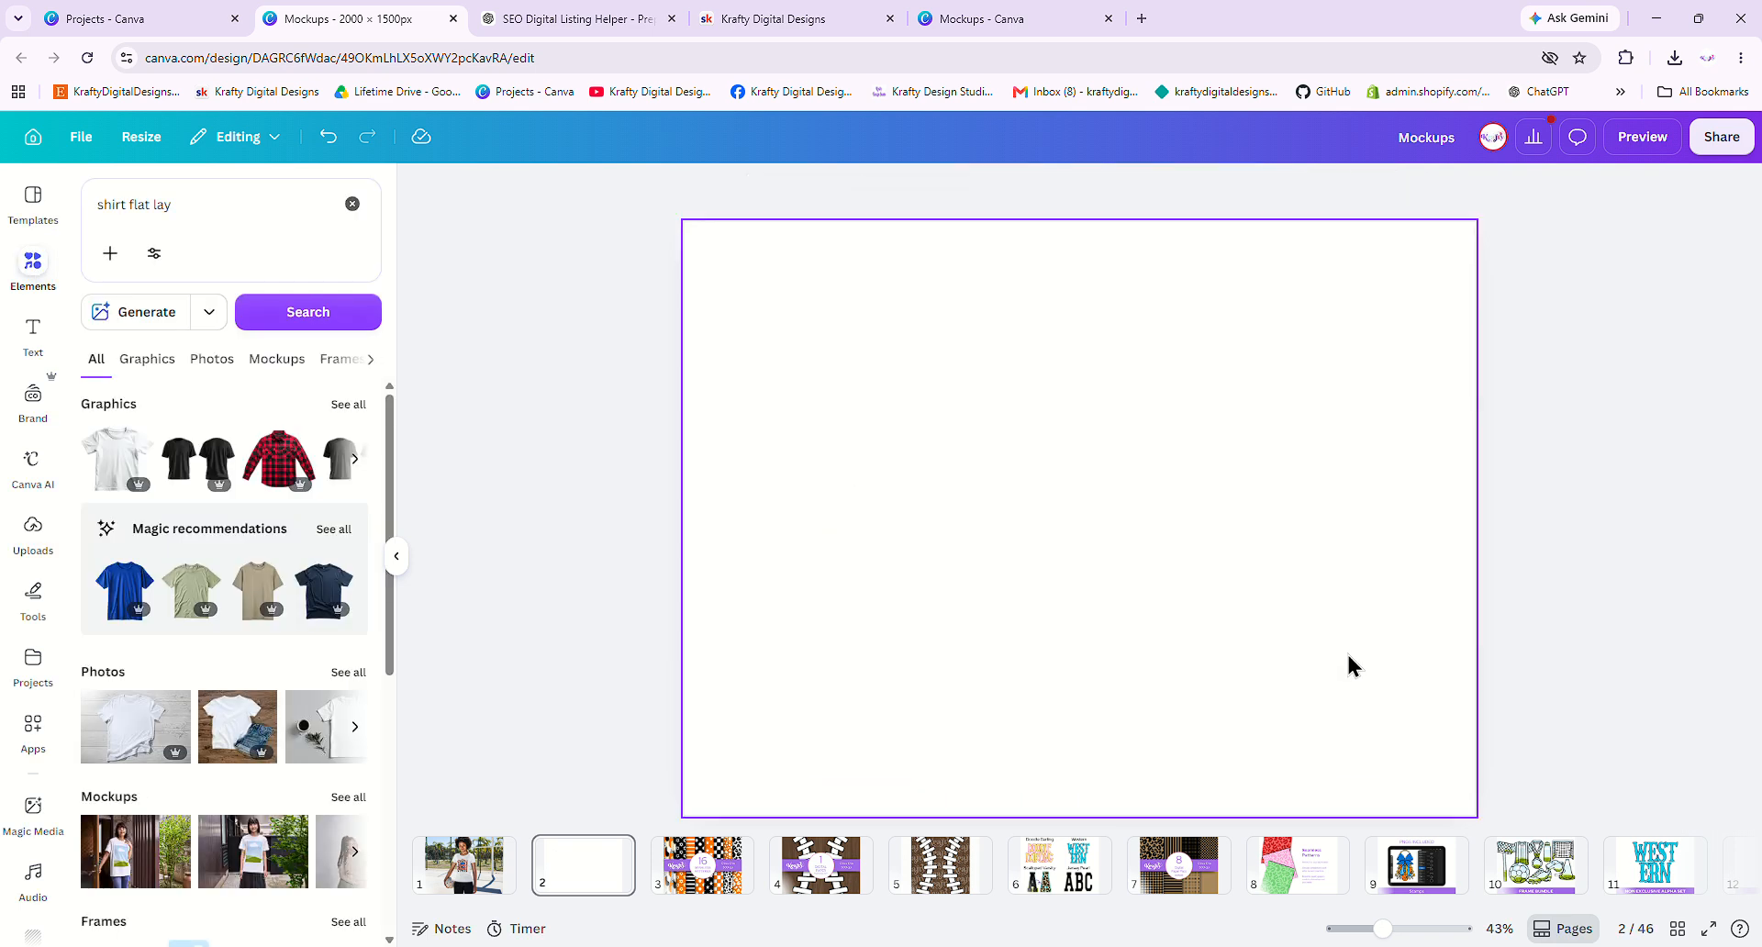
- Go to page 1 and scroll through the Mockups results for 'shirt flat lay'
{"action": "left_click", "coordinate": [464, 867]}
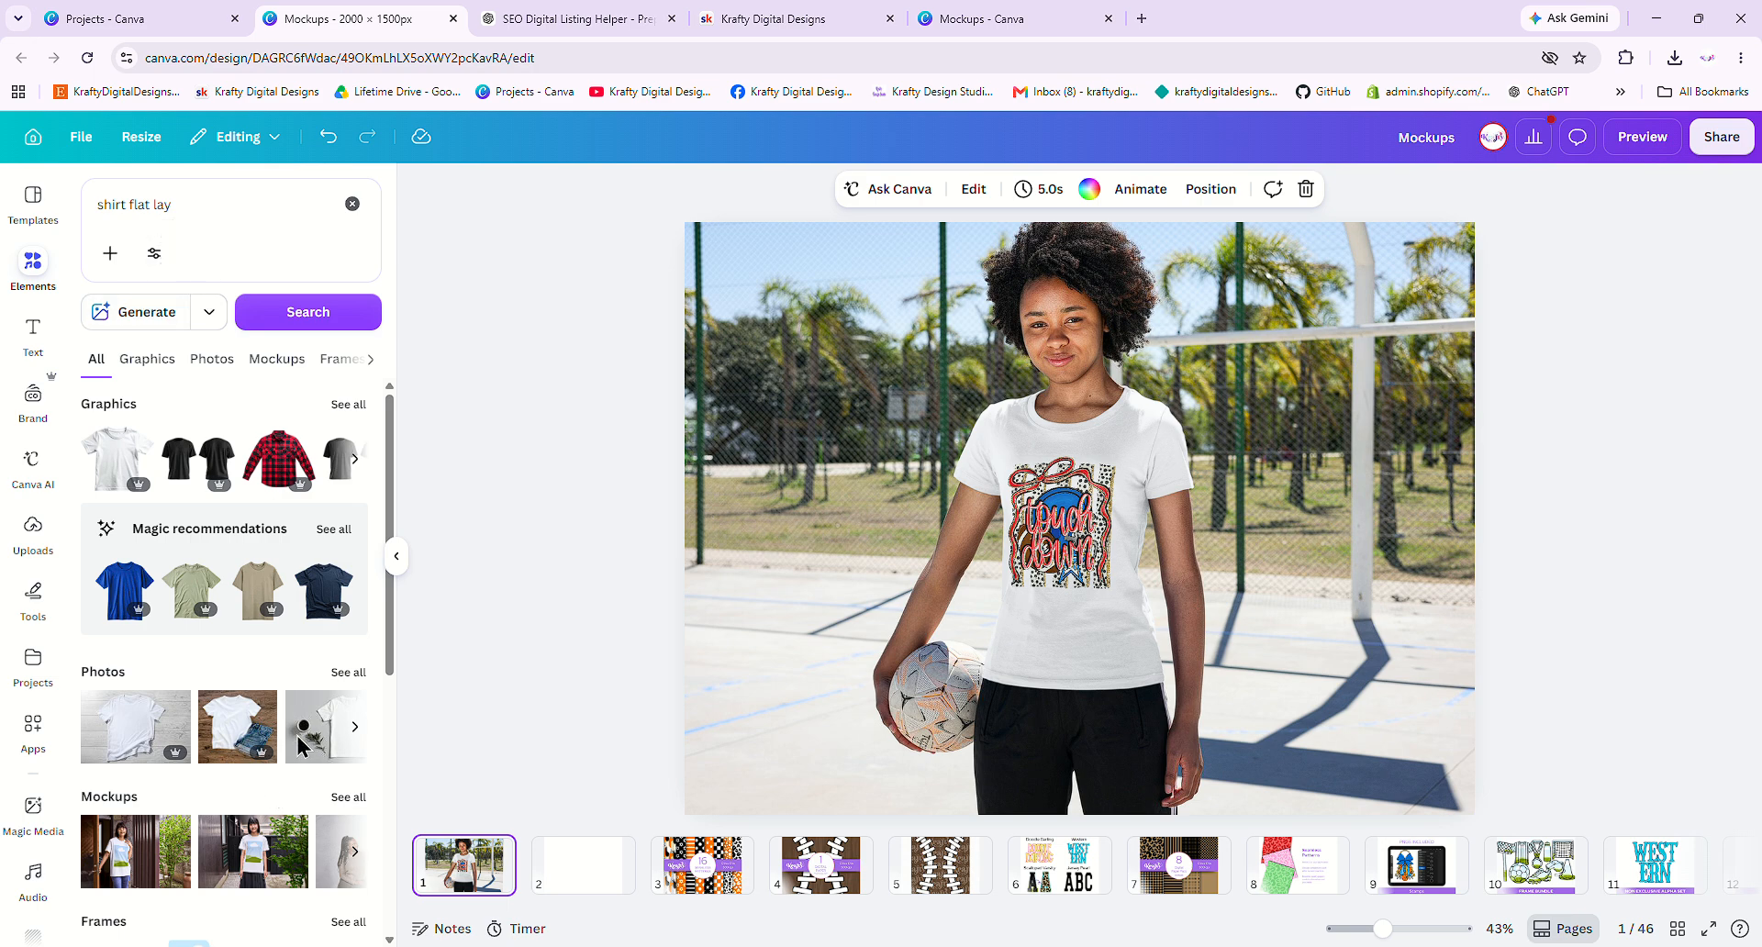
{"action": "left_click", "coordinate": [351, 797]}
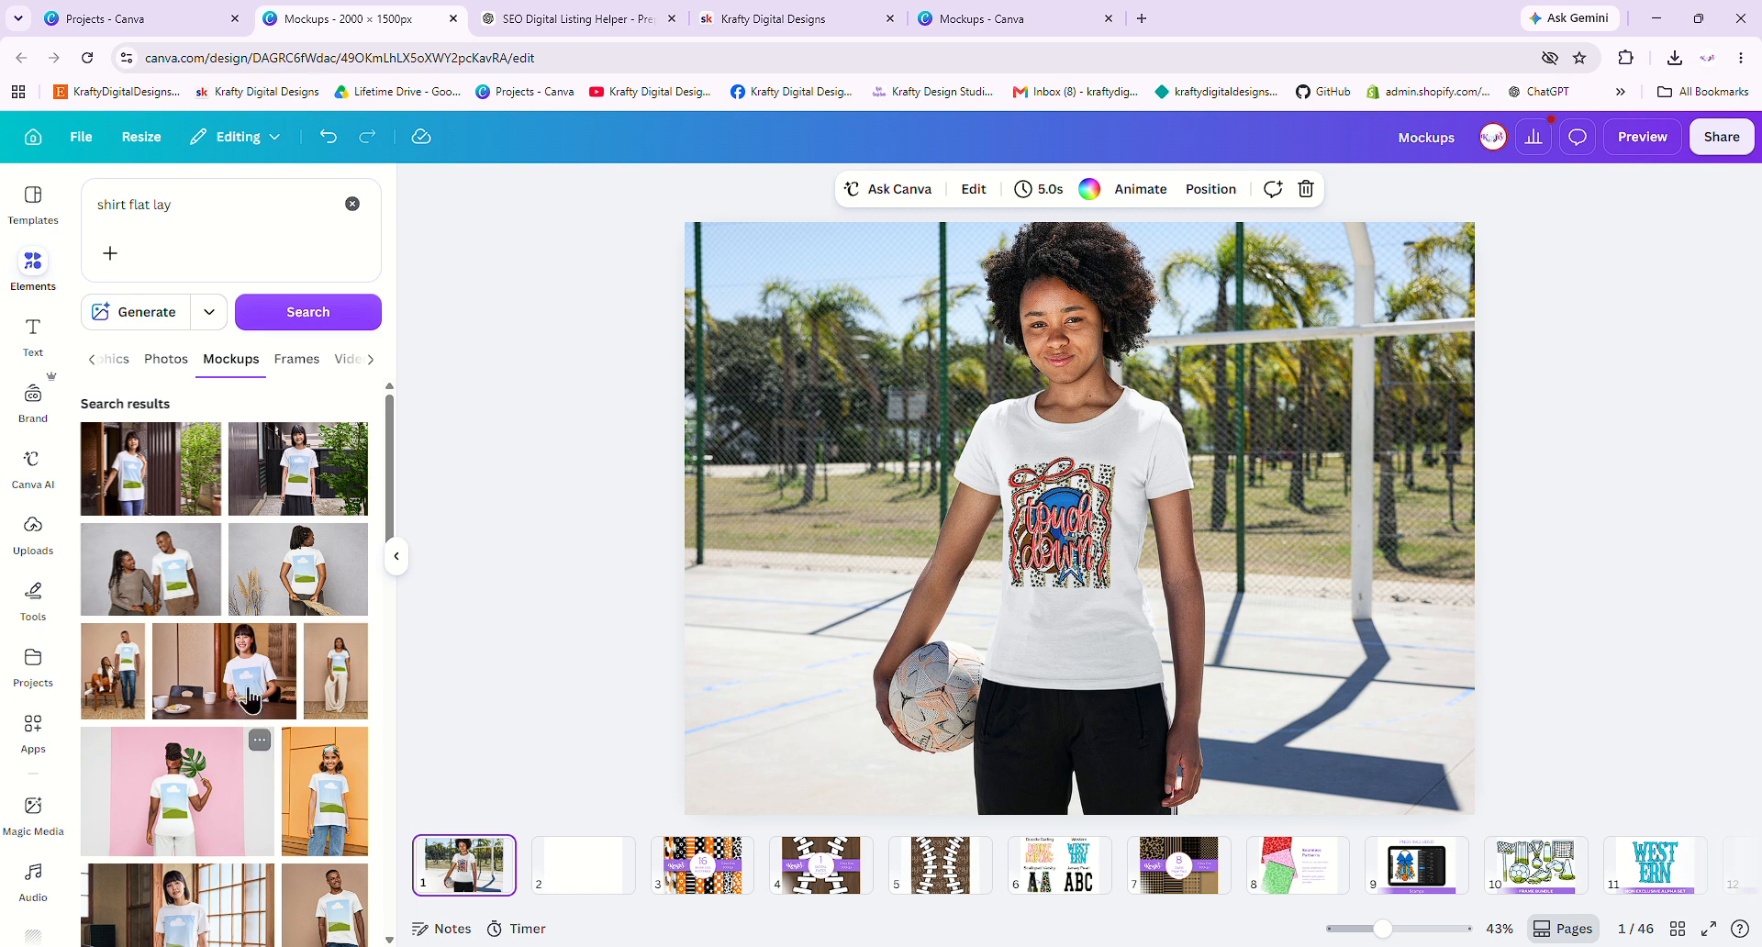
{"action": "scroll", "coordinate": [241, 601], "scroll_direction": "down", "scroll_amount": 10}
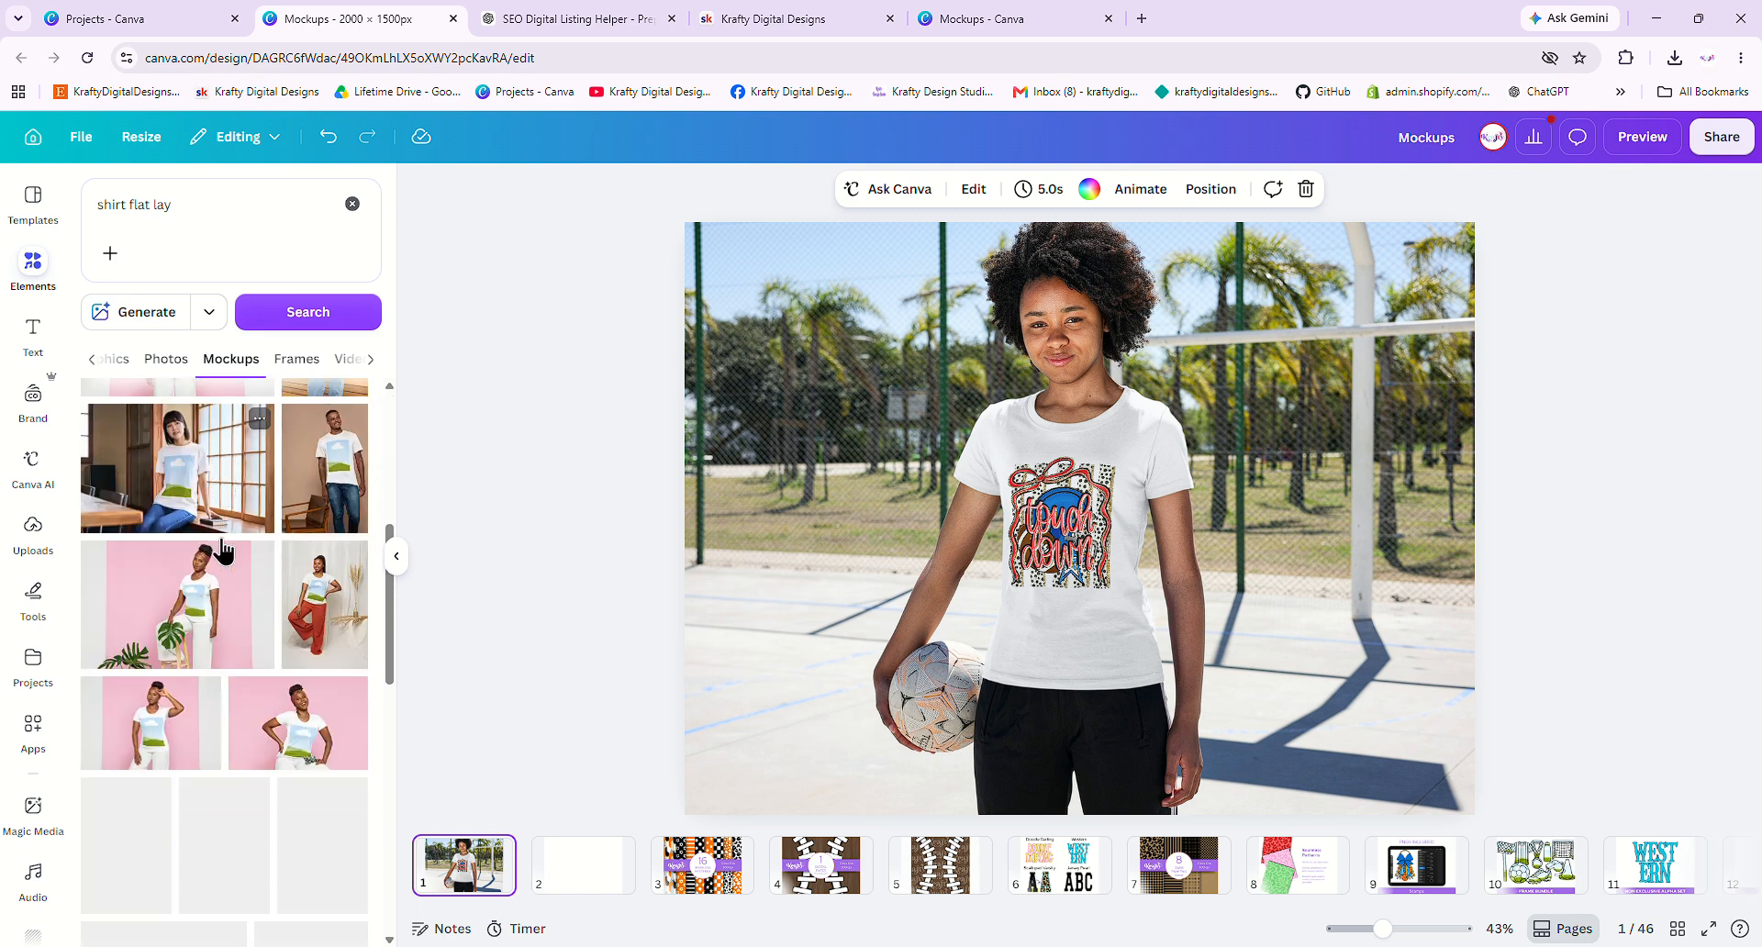
{"action": "scroll", "coordinate": [239, 642], "scroll_direction": "down", "scroll_amount": 1}
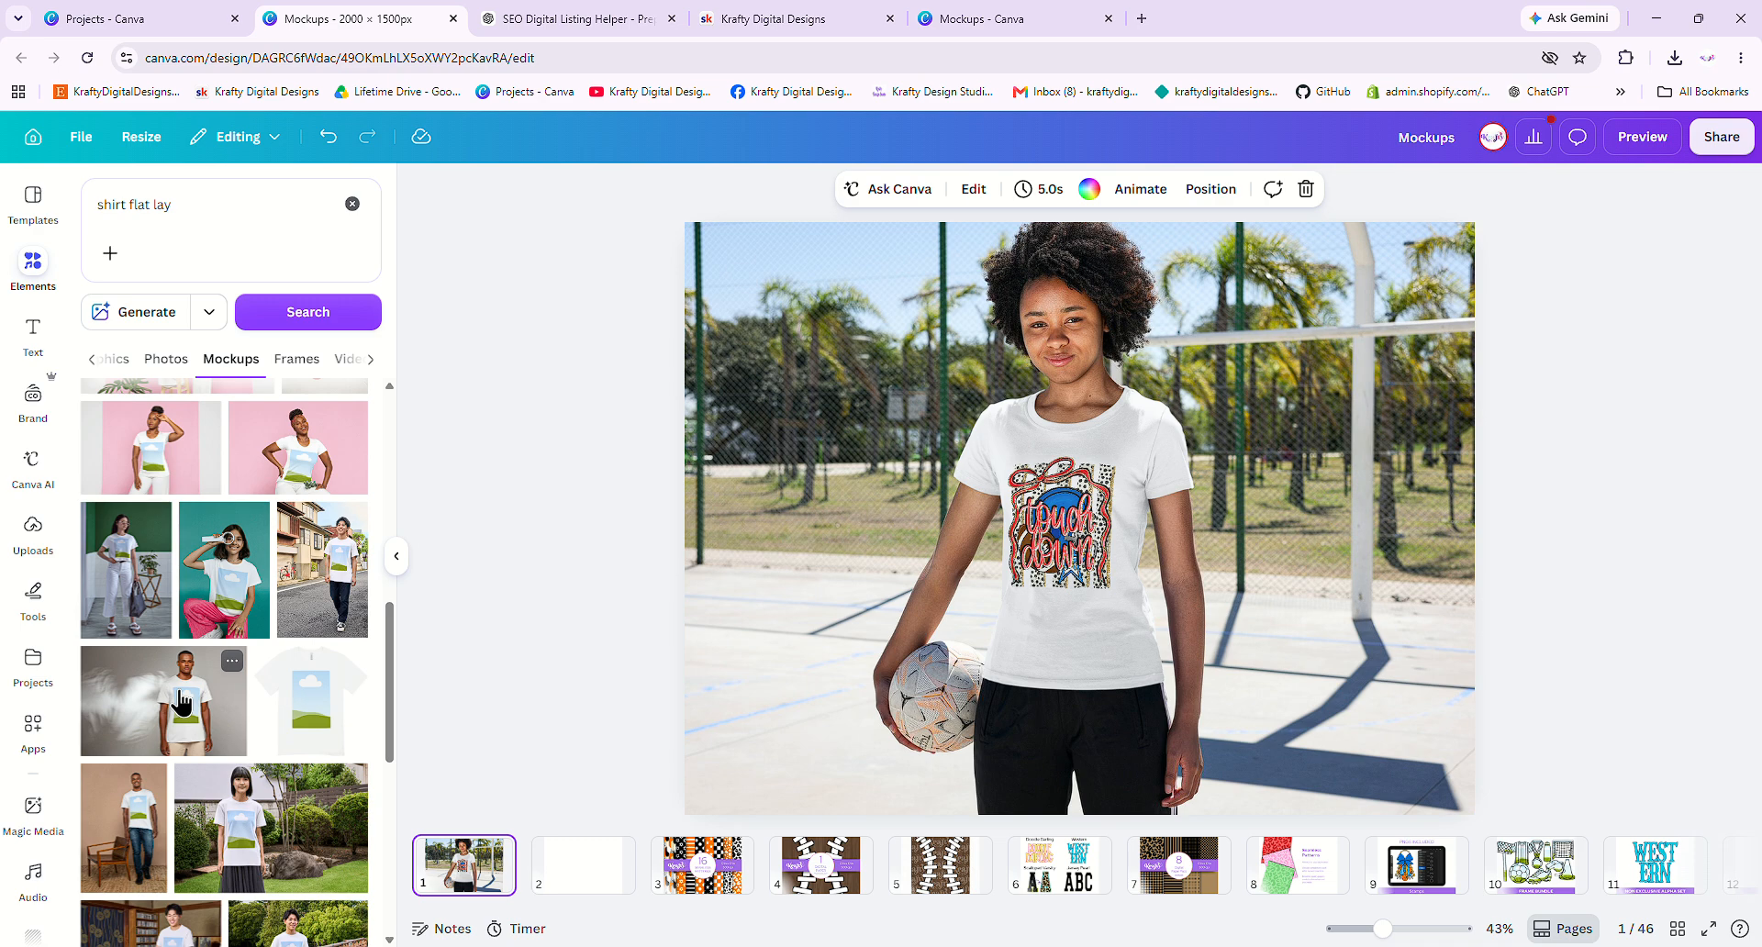
{"action": "scroll", "coordinate": [181, 703], "scroll_direction": "down", "scroll_amount": 4}
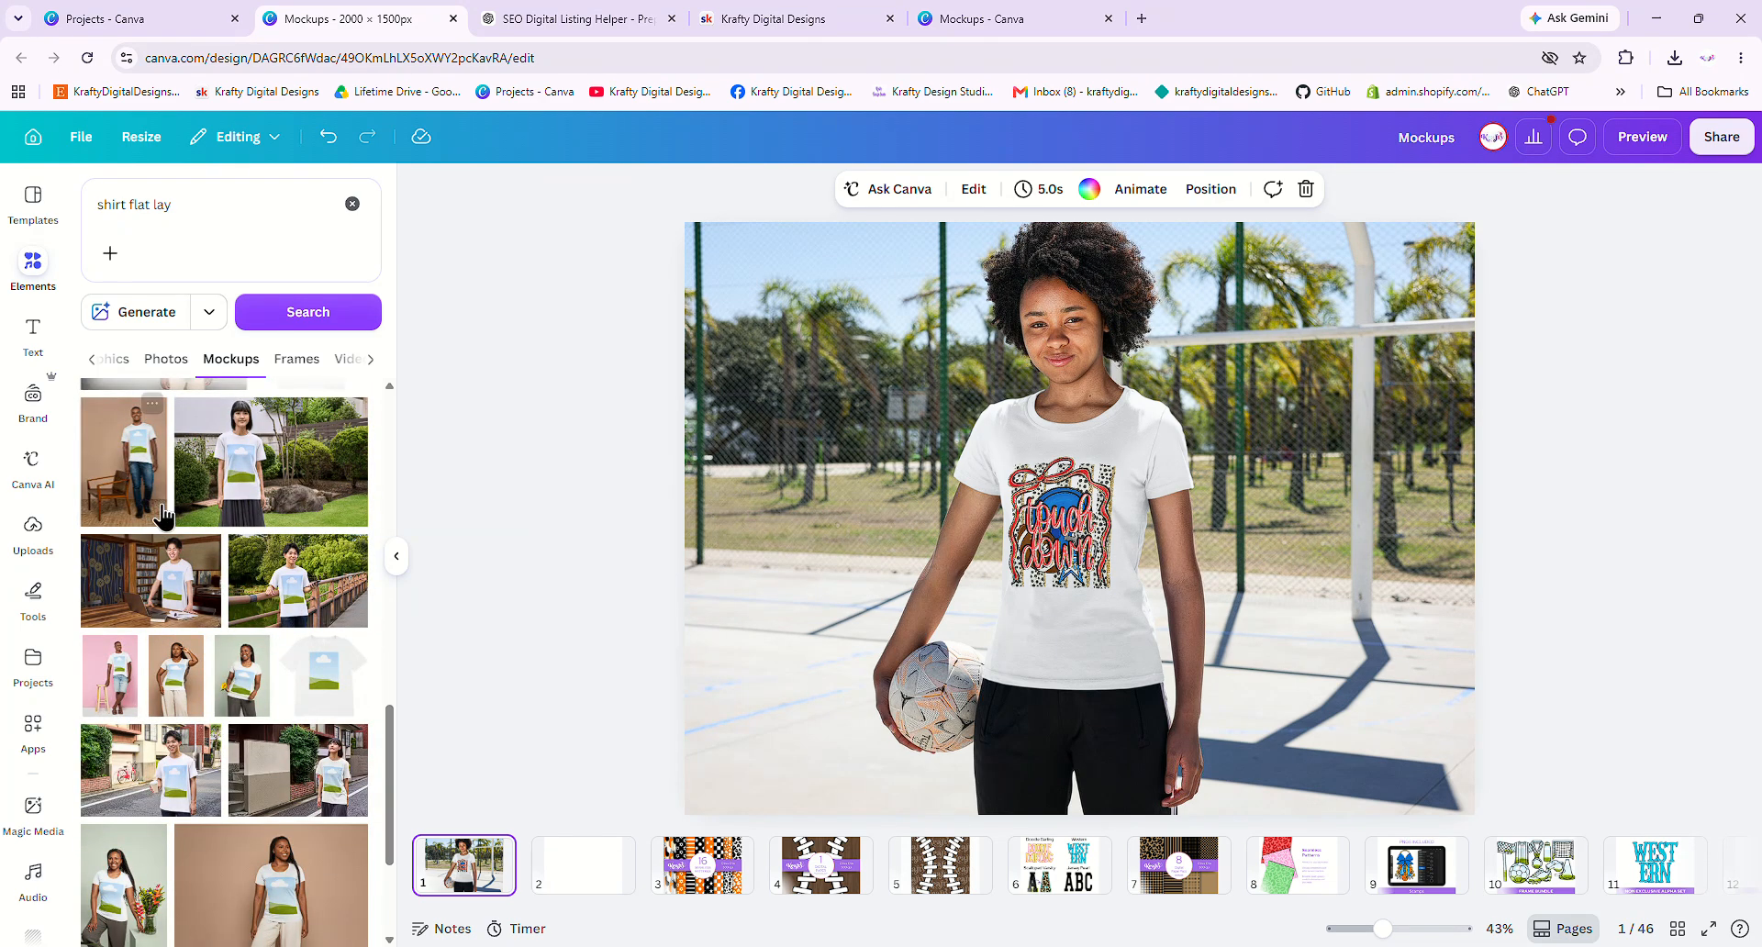
{"action": "scroll", "coordinate": [163, 517], "scroll_direction": "down", "scroll_amount": 2}
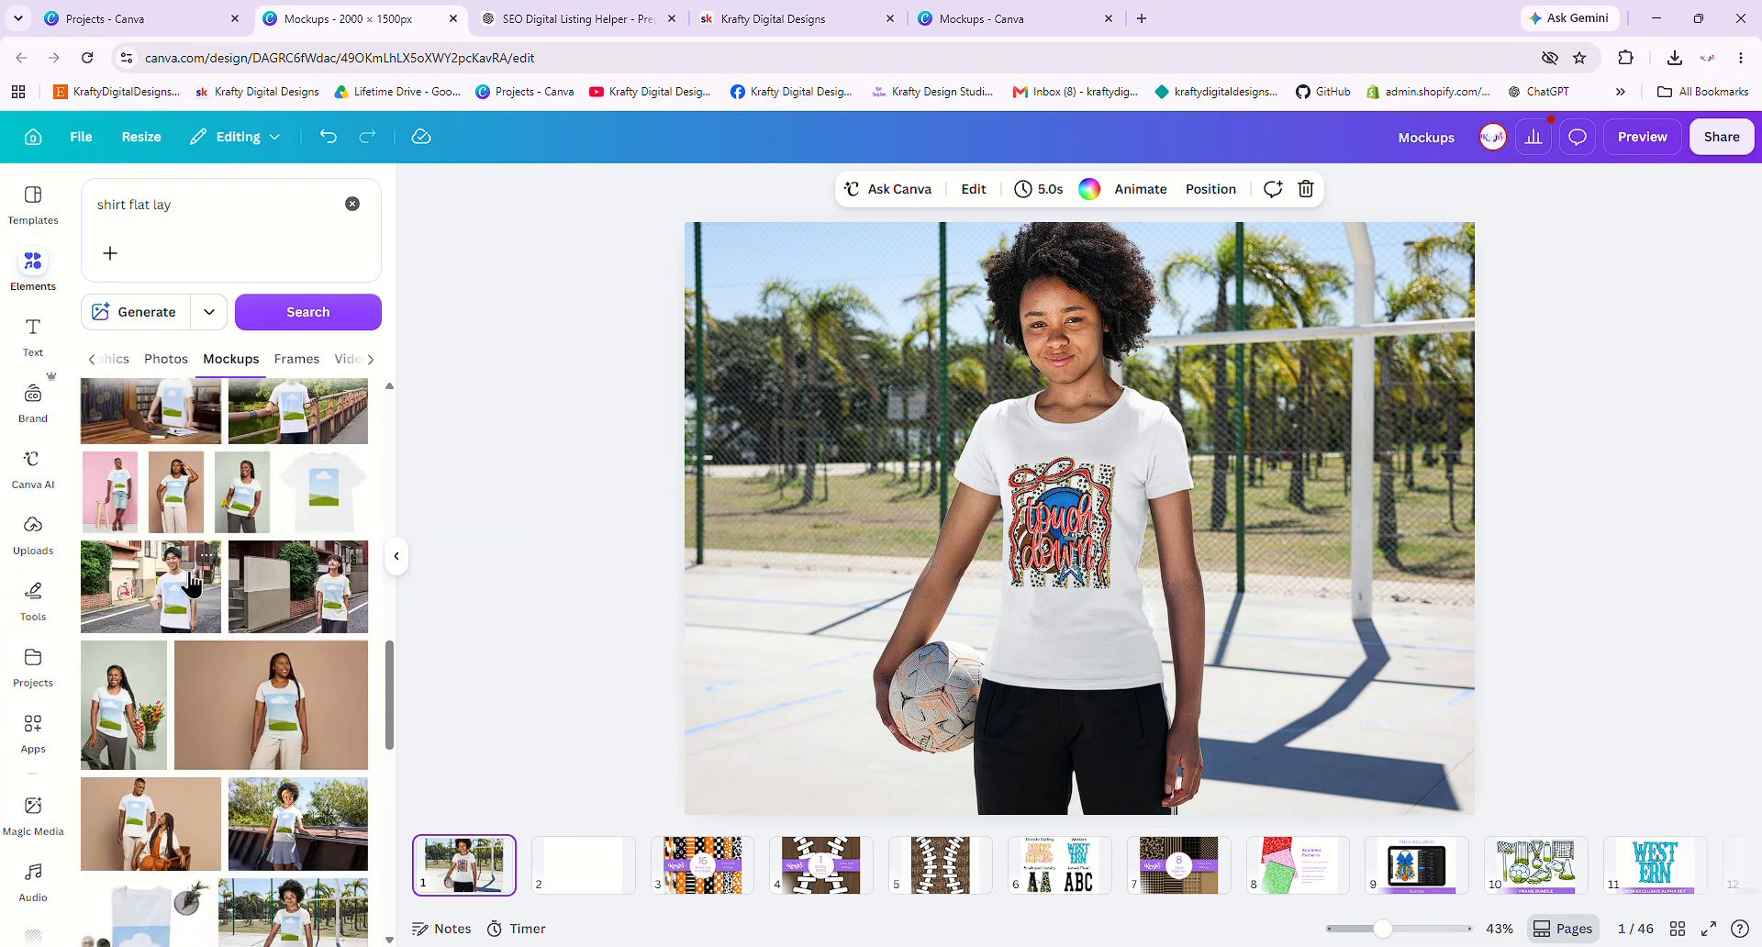
{"action": "scroll", "coordinate": [188, 583], "scroll_direction": "down", "scroll_amount": 4}
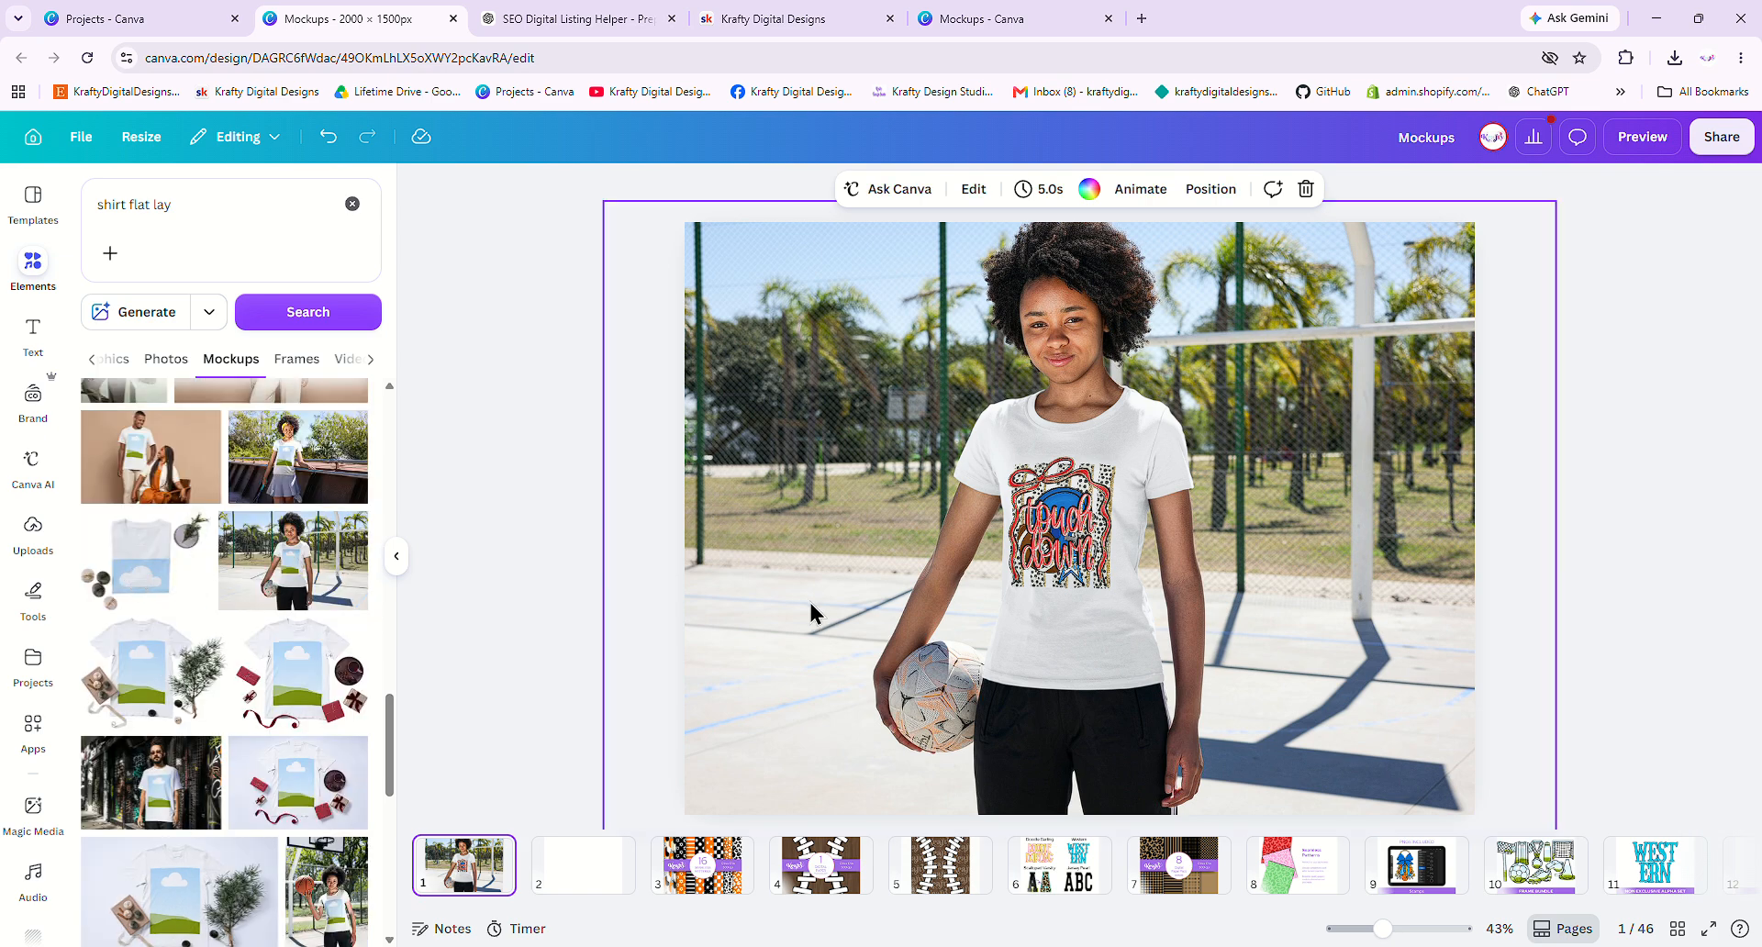
- Add the flat-lay shirt mockup and delete the girl background photo
{"action": "left_click", "coordinate": [1053, 520]}
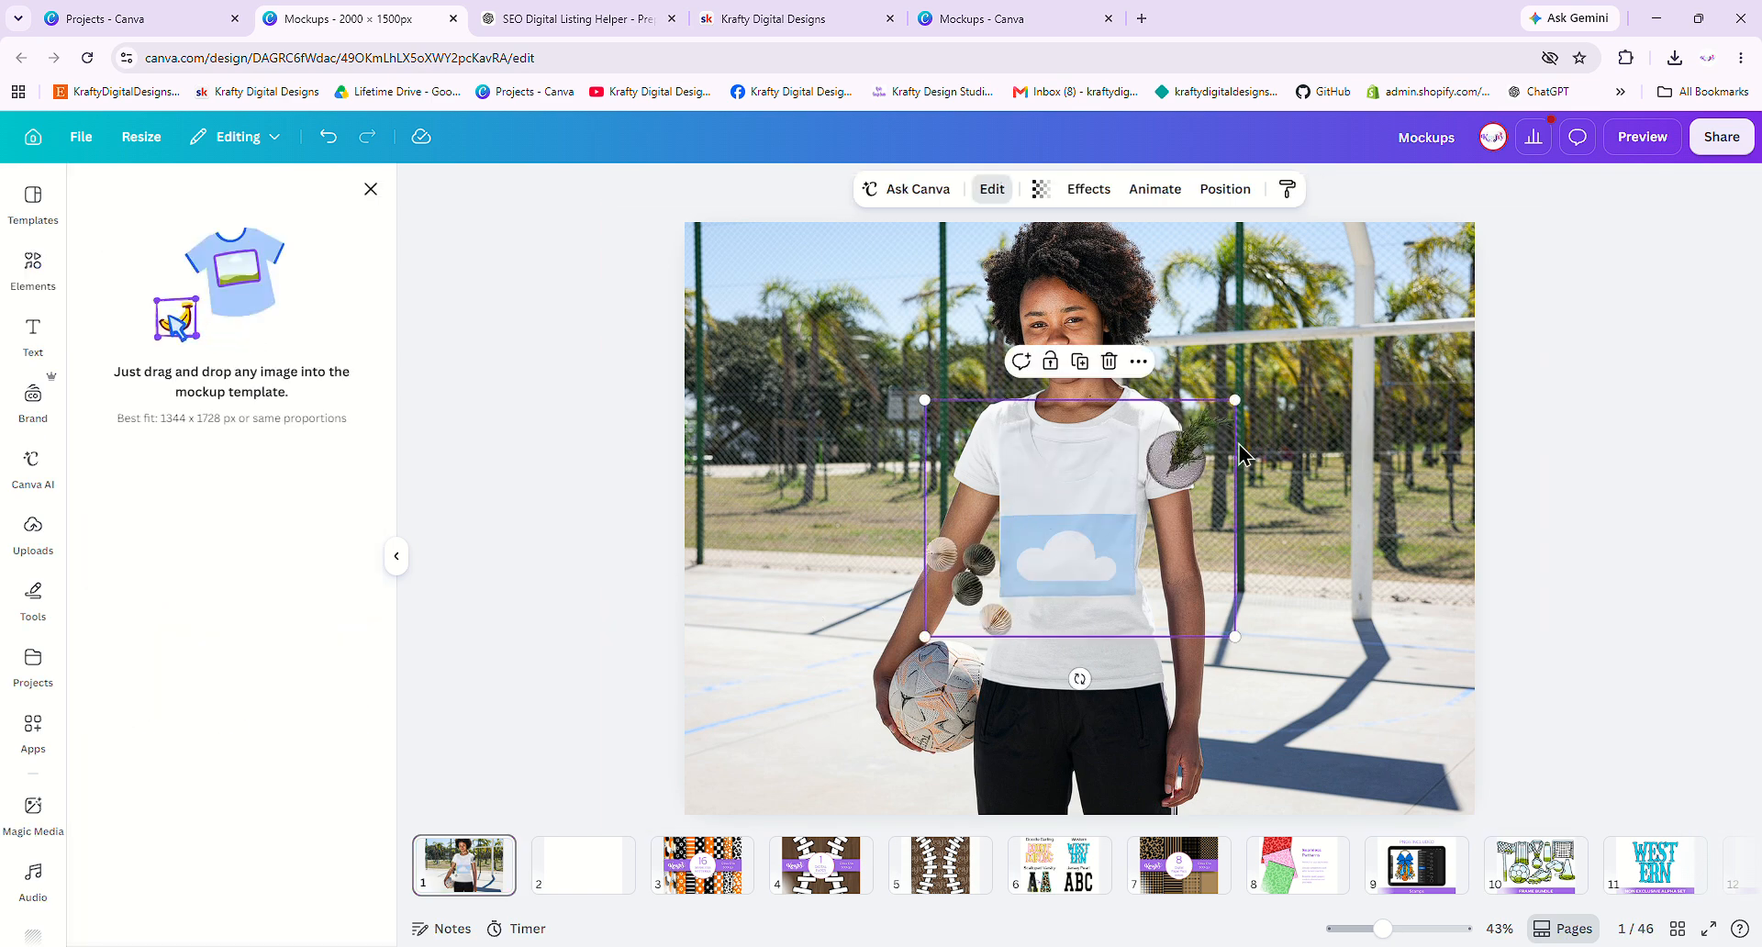
{"action": "left_click", "coordinate": [1318, 451]}
{"action": "left_click", "coordinate": [1110, 241]}
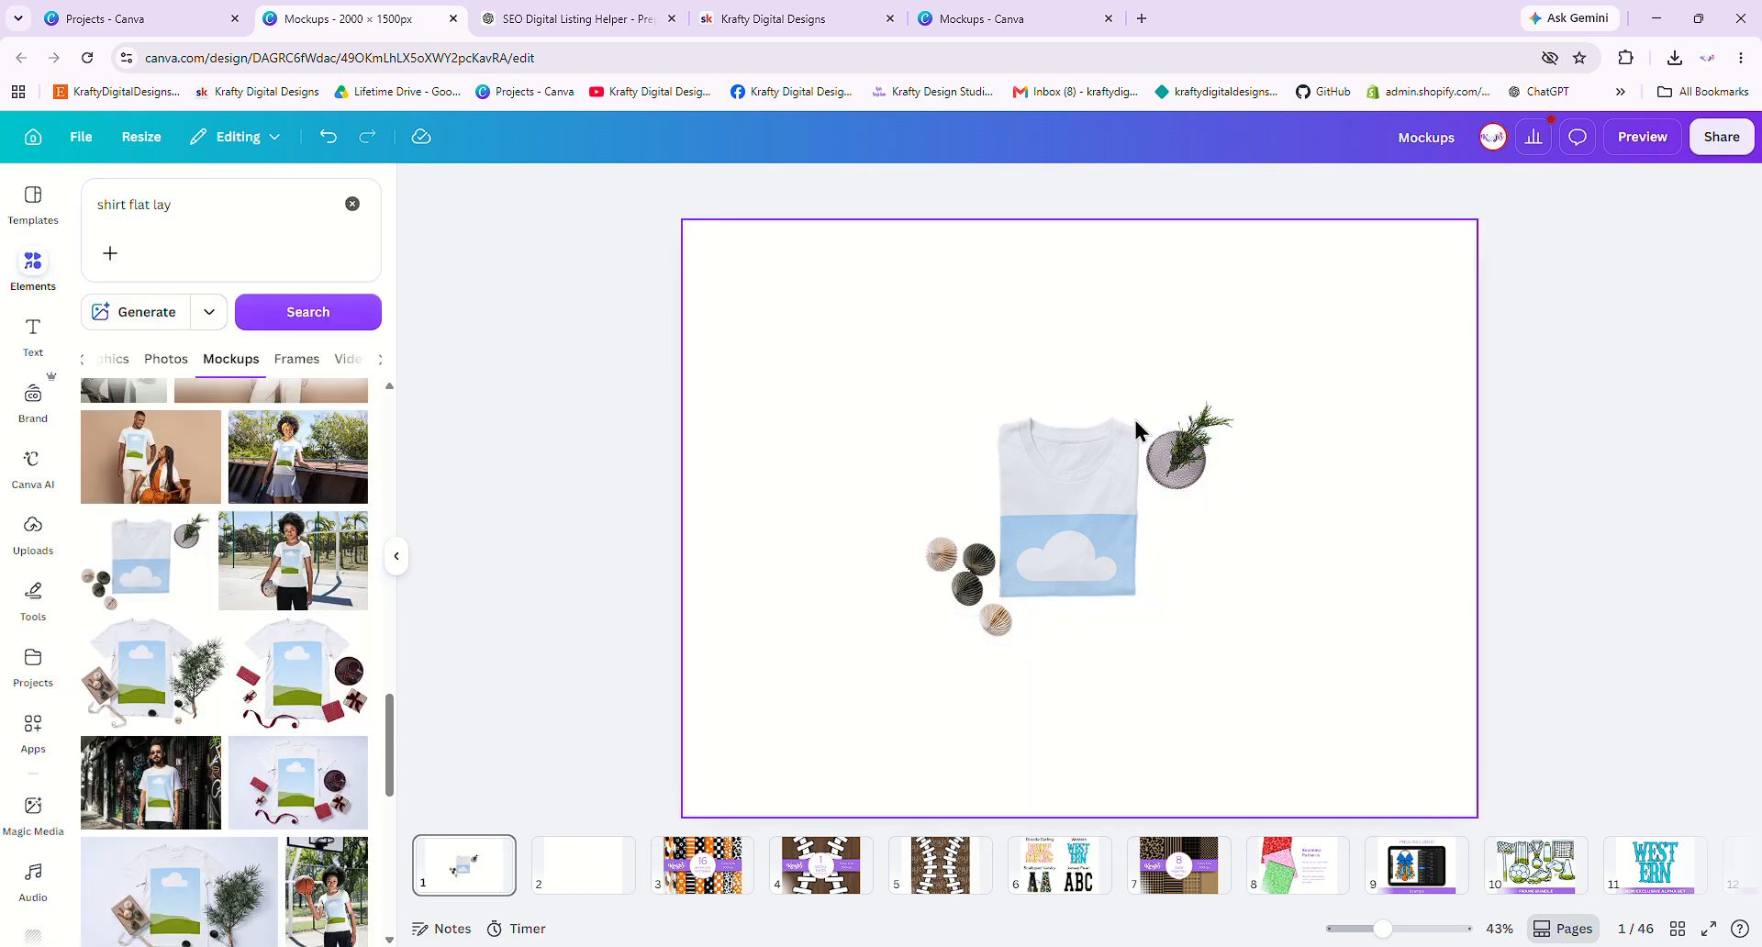
- Enlarge and reposition the flat-lay shirt mockup to fill the page, then show Uploads
{"action": "left_click", "coordinate": [1120, 499]}
{"action": "left_click_drag", "start_coordinate": [1235, 400], "coordinate": [1516, 183]}
{"action": "left_click_drag", "start_coordinate": [1307, 385], "coordinate": [1051, 571]}
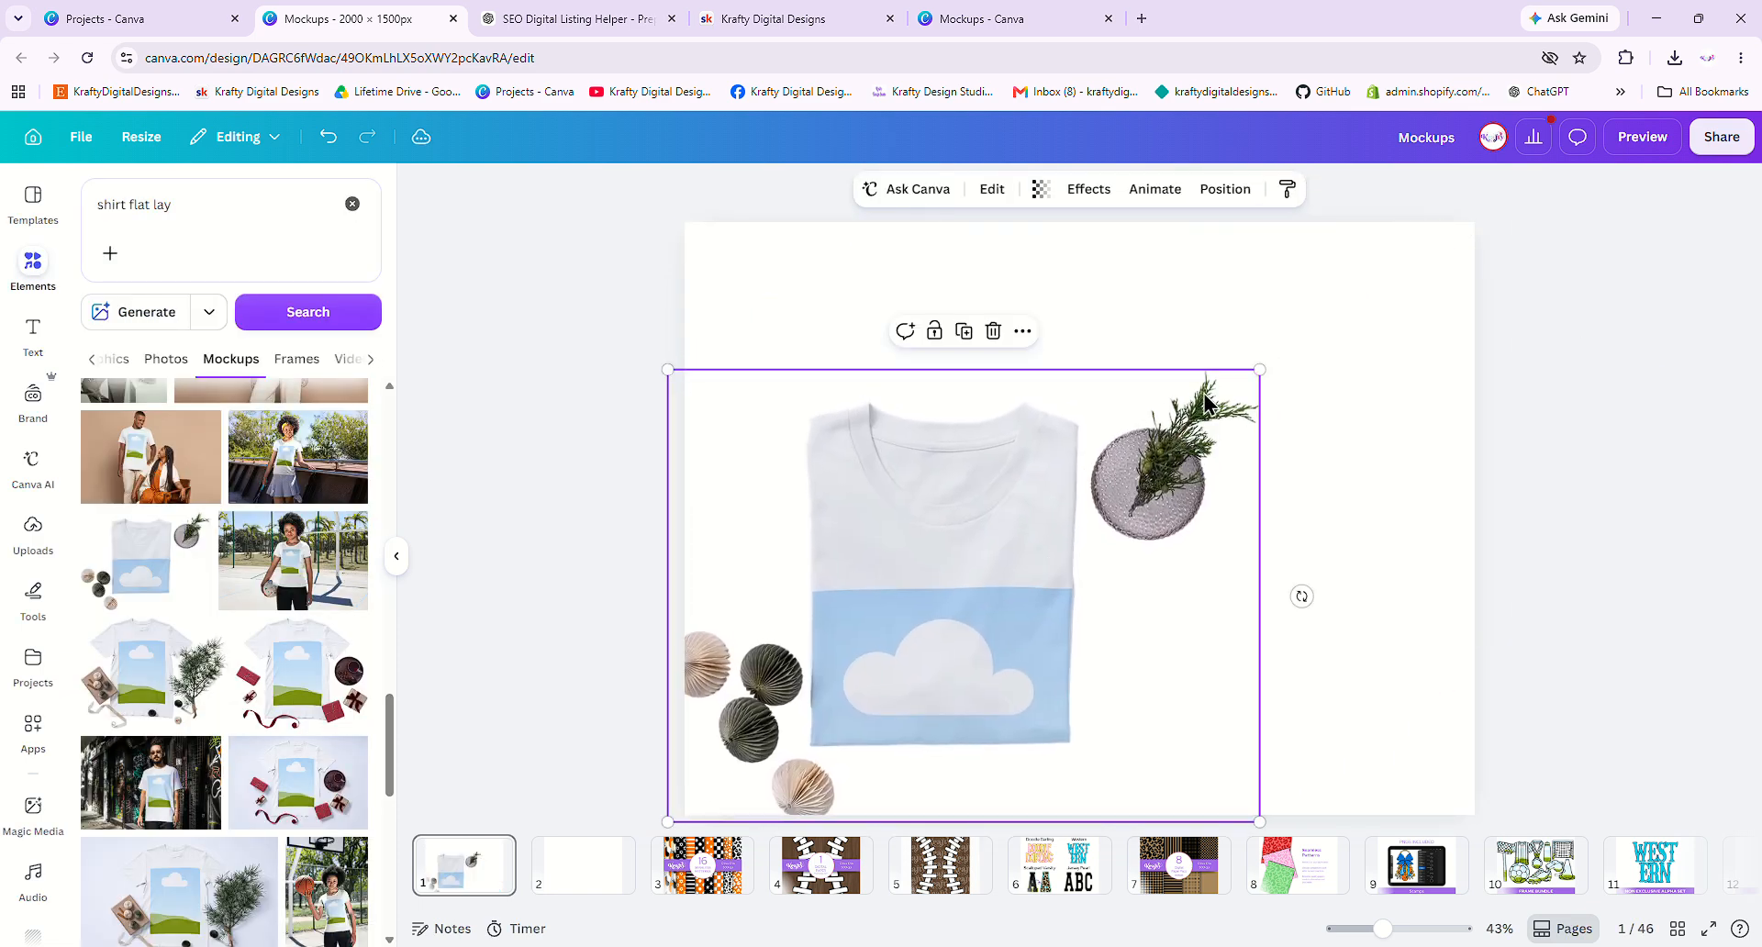
{"action": "left_click_drag", "start_coordinate": [1258, 368], "coordinate": [1617, 217]}
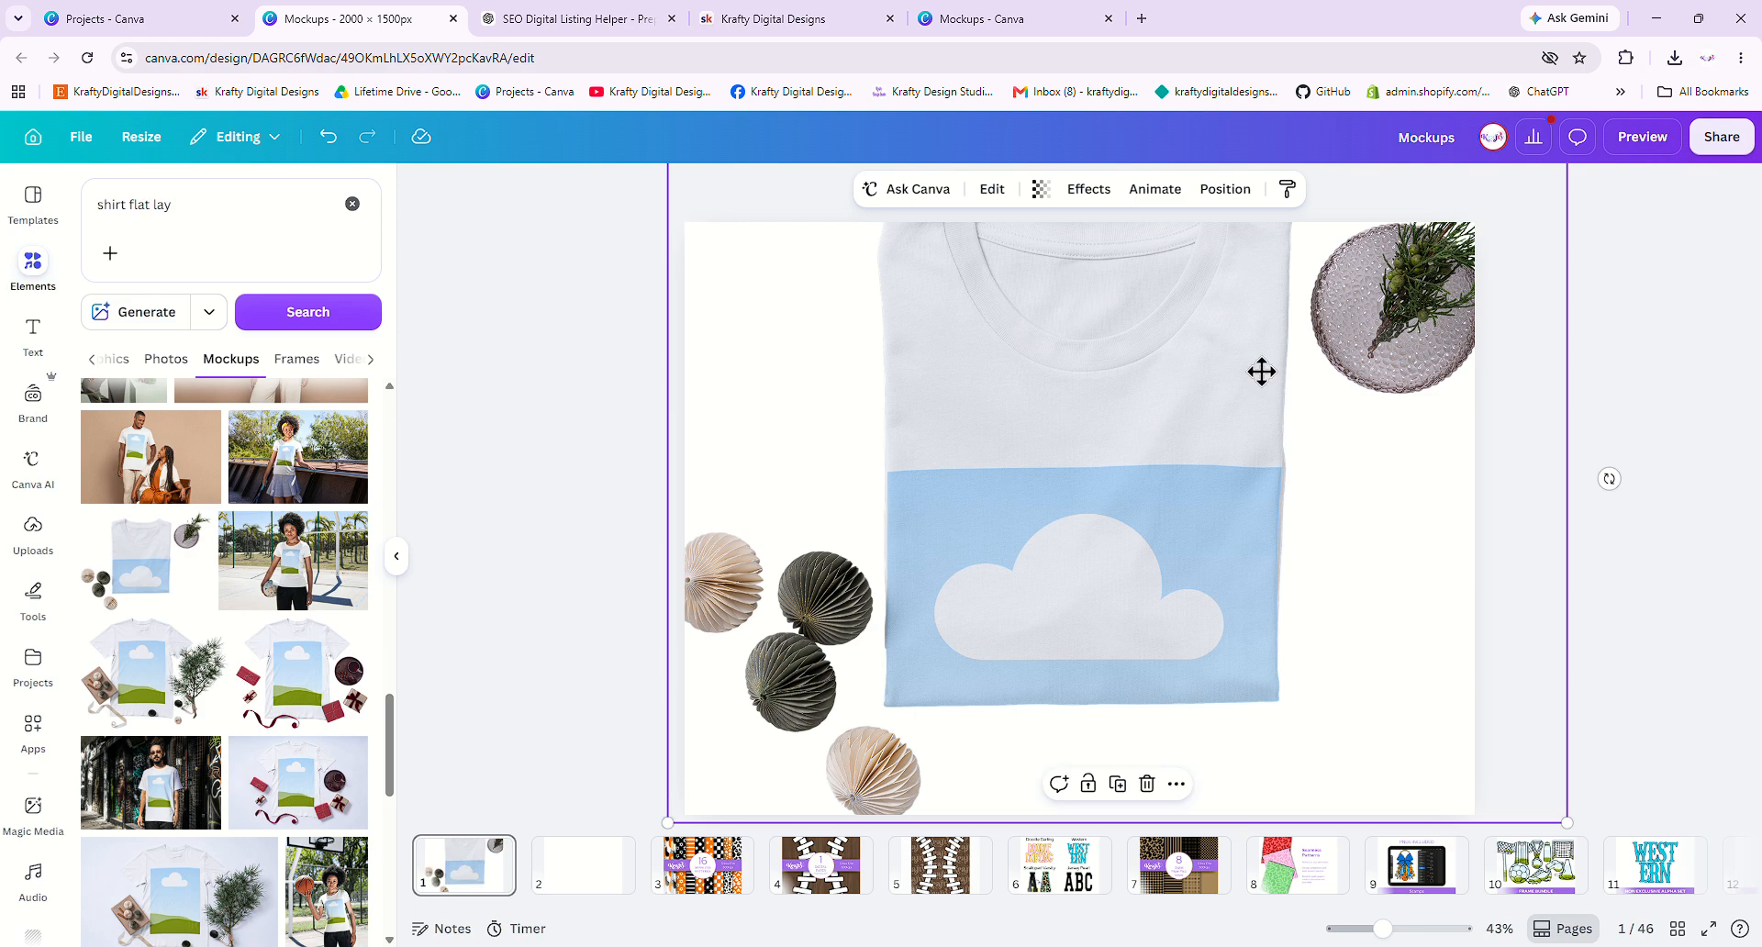
{"action": "left_click_drag", "start_coordinate": [1259, 369], "coordinate": [1266, 437]}
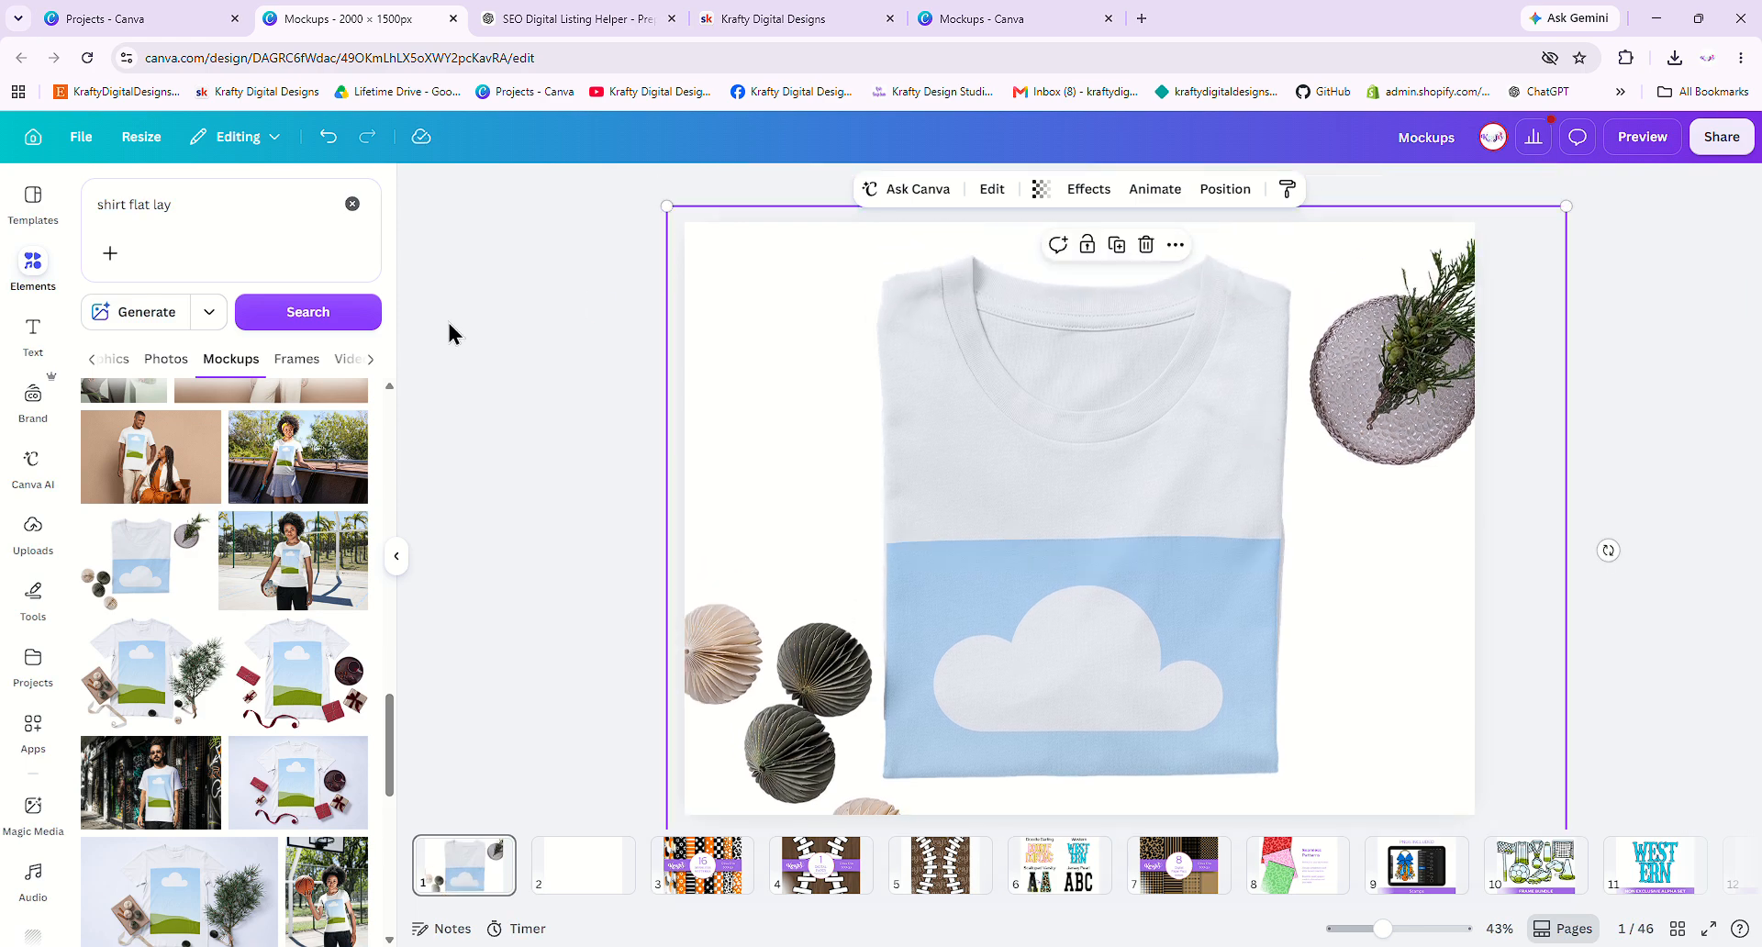
{"action": "left_click", "coordinate": [34, 530]}
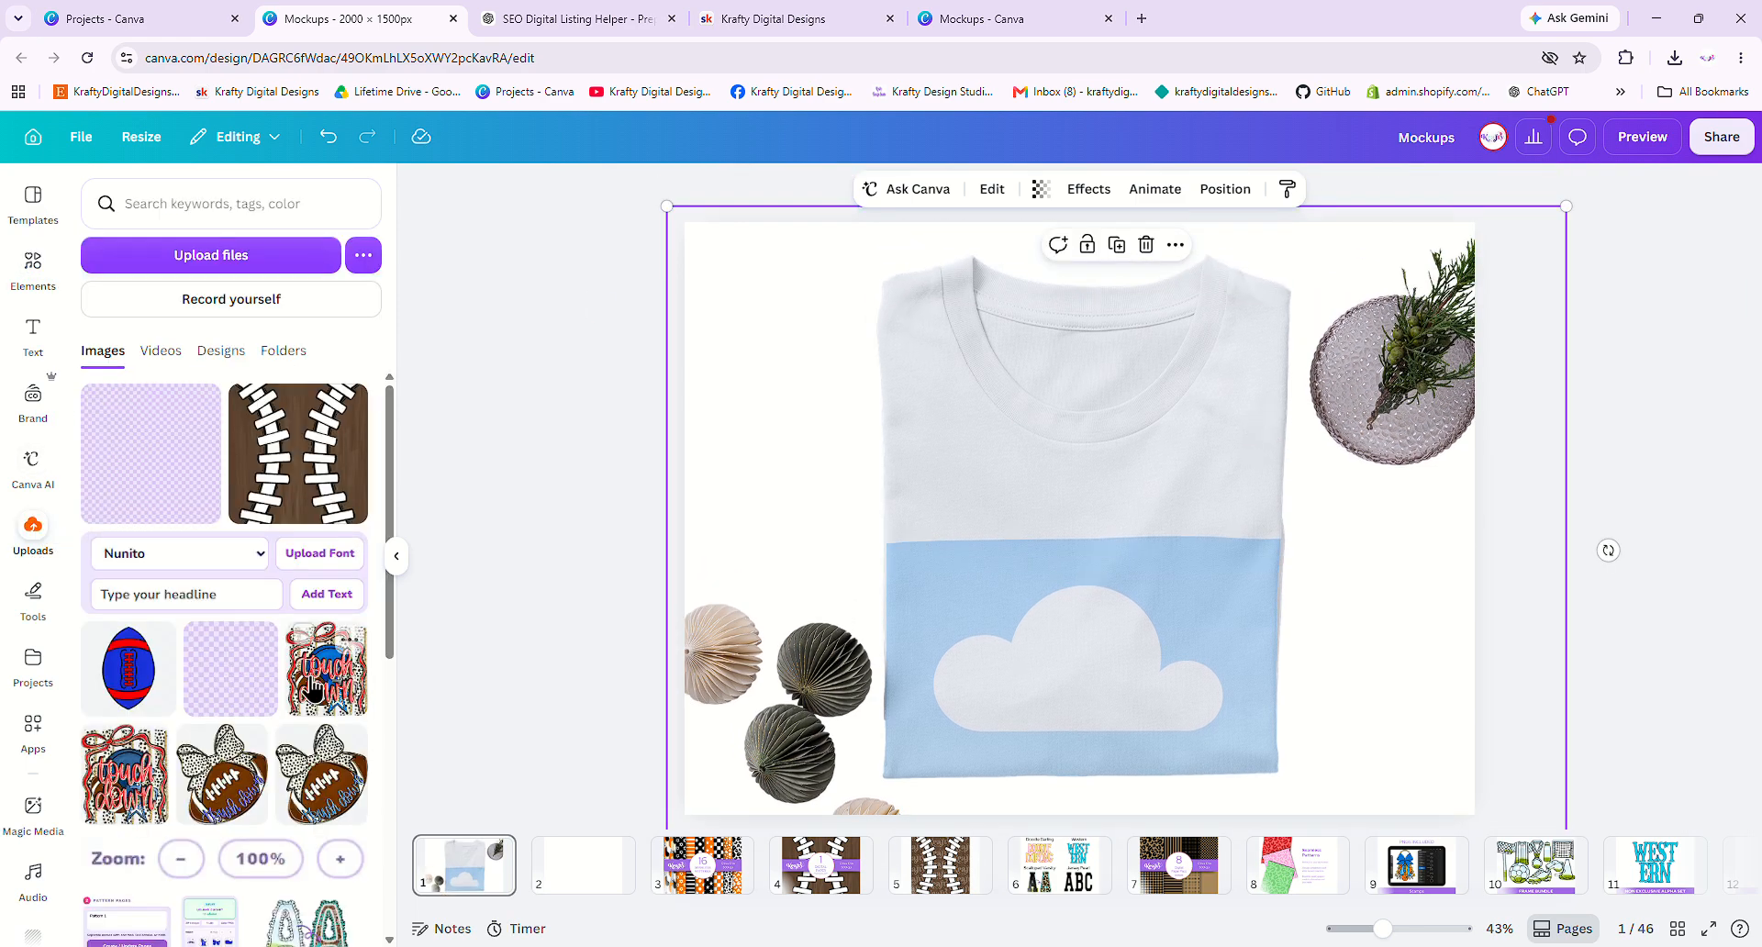
- Drop the Touch Down upload onto the flat-lay shirt and shrink its crop within the print area
{"action": "left_click_drag", "start_coordinate": [1086, 648], "coordinate": [1087, 648]}
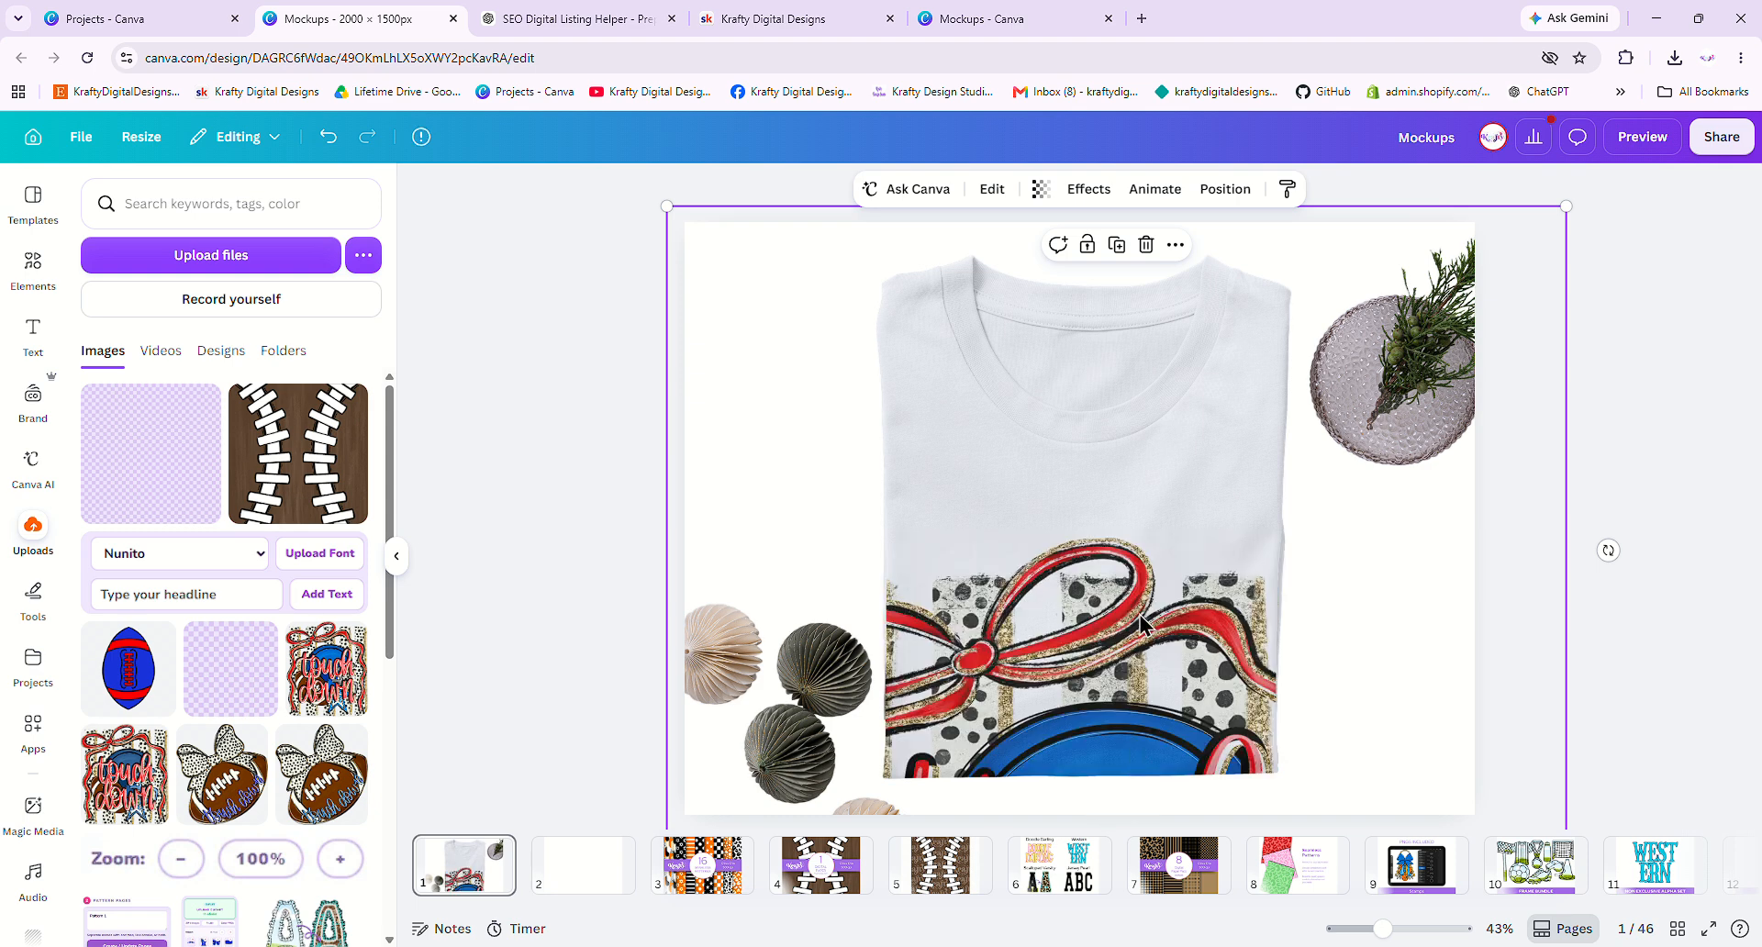
{"action": "left_click", "coordinate": [992, 189]}
{"action": "left_click_drag", "start_coordinate": [285, 384], "coordinate": [226, 306]}
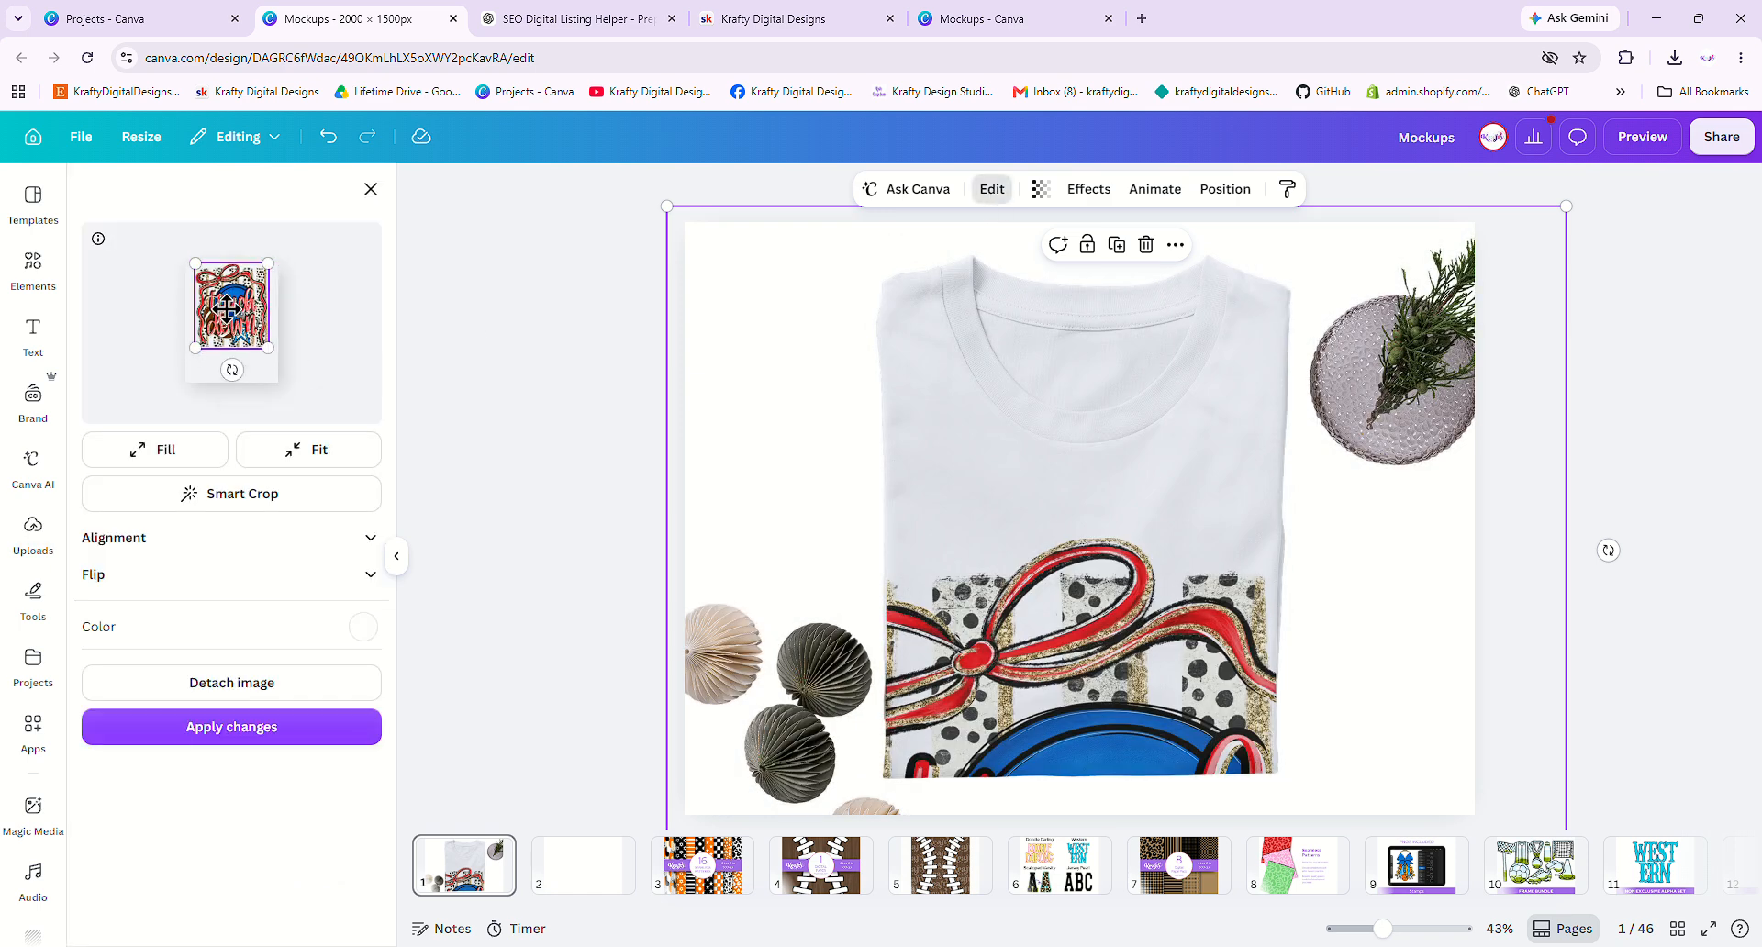
{"action": "left_click", "coordinate": [246, 728]}
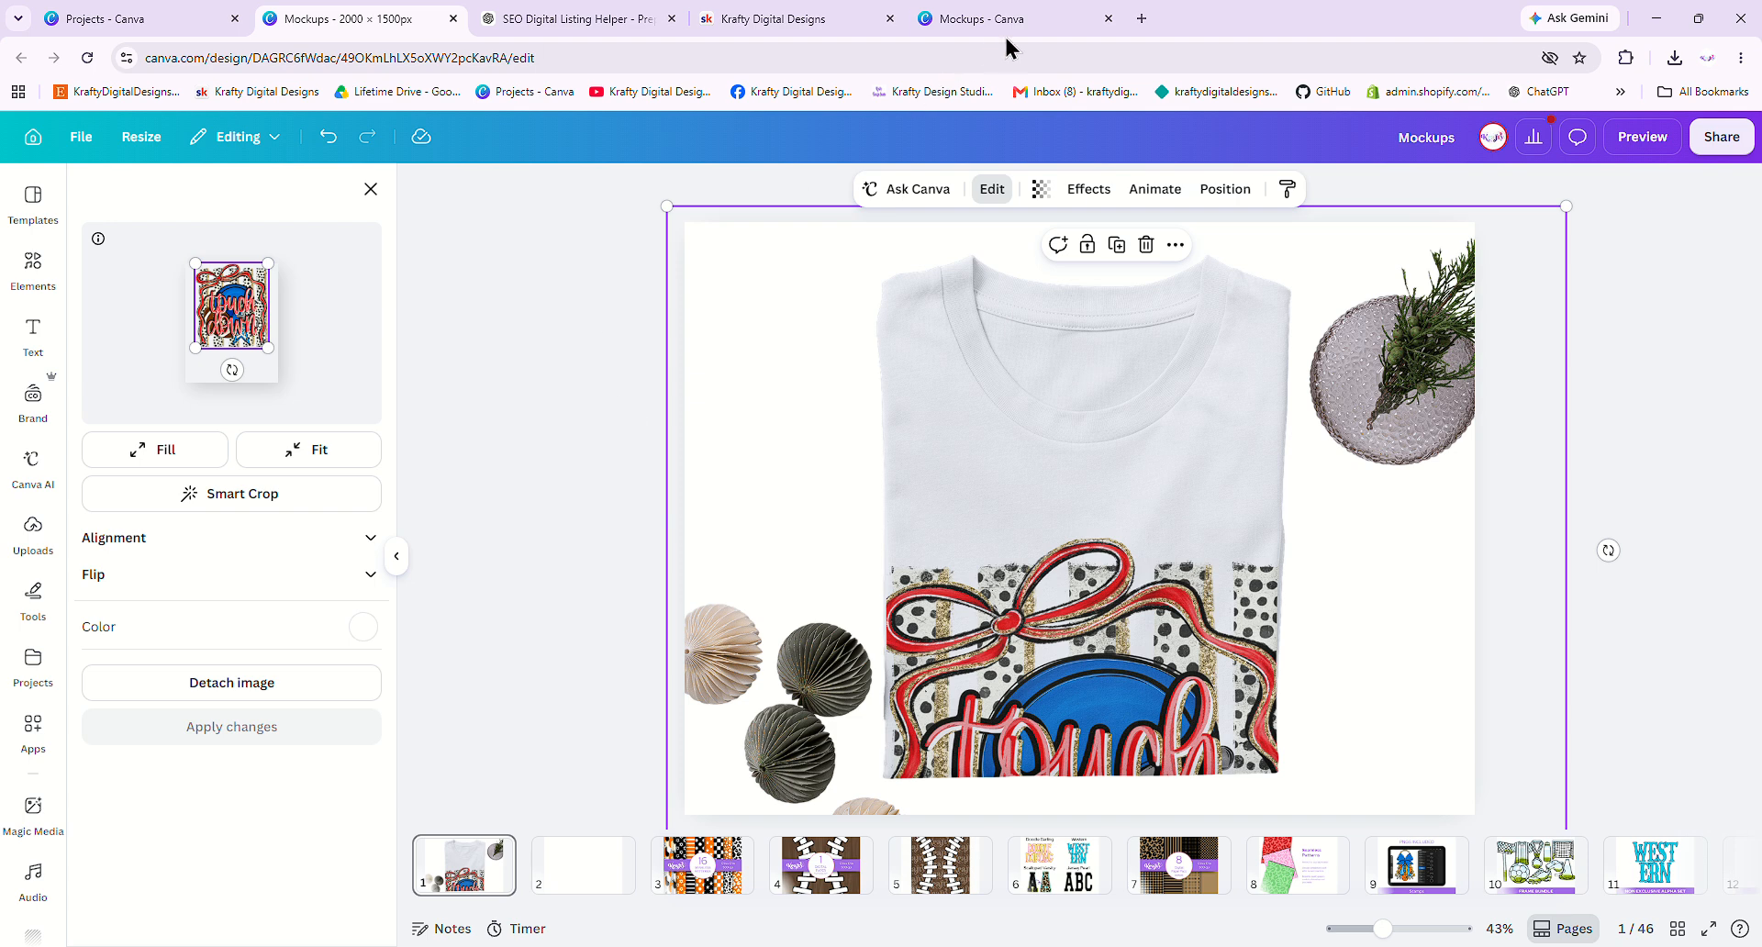
- Clear the 'shirt flat lay' search and recent searches, then browse the Mockups category
{"action": "left_click", "coordinate": [35, 264]}
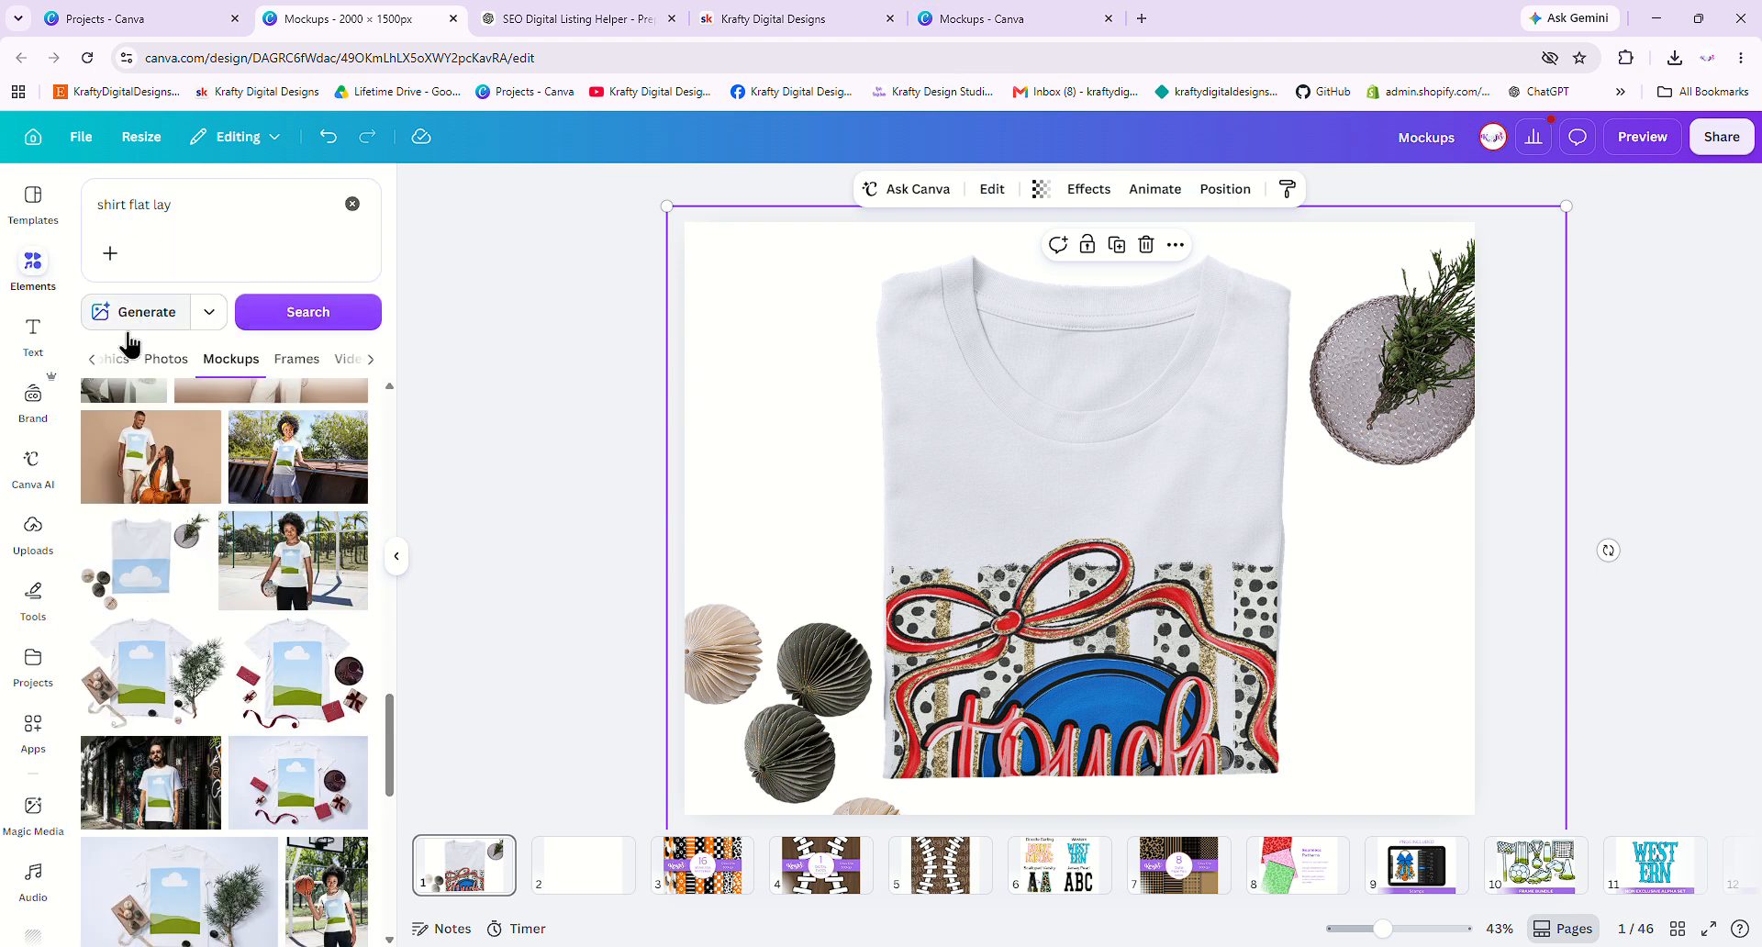
{"action": "left_click", "coordinate": [92, 359]}
{"action": "left_click", "coordinate": [95, 361]}
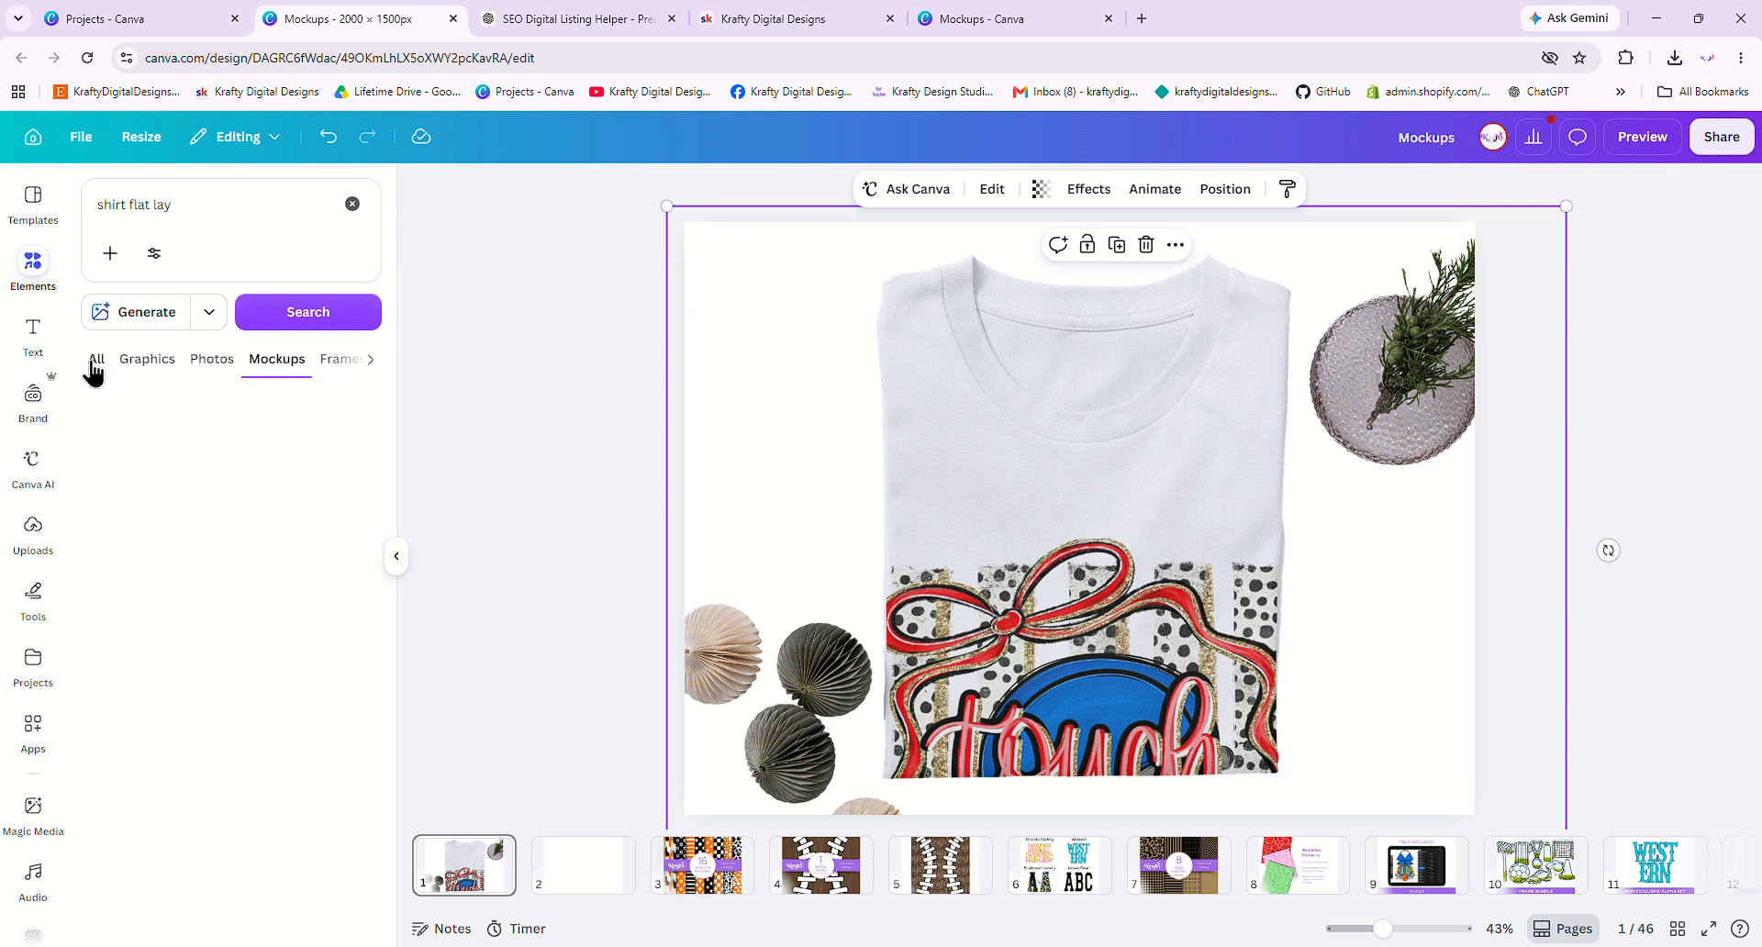
{"action": "left_click", "coordinate": [352, 203]}
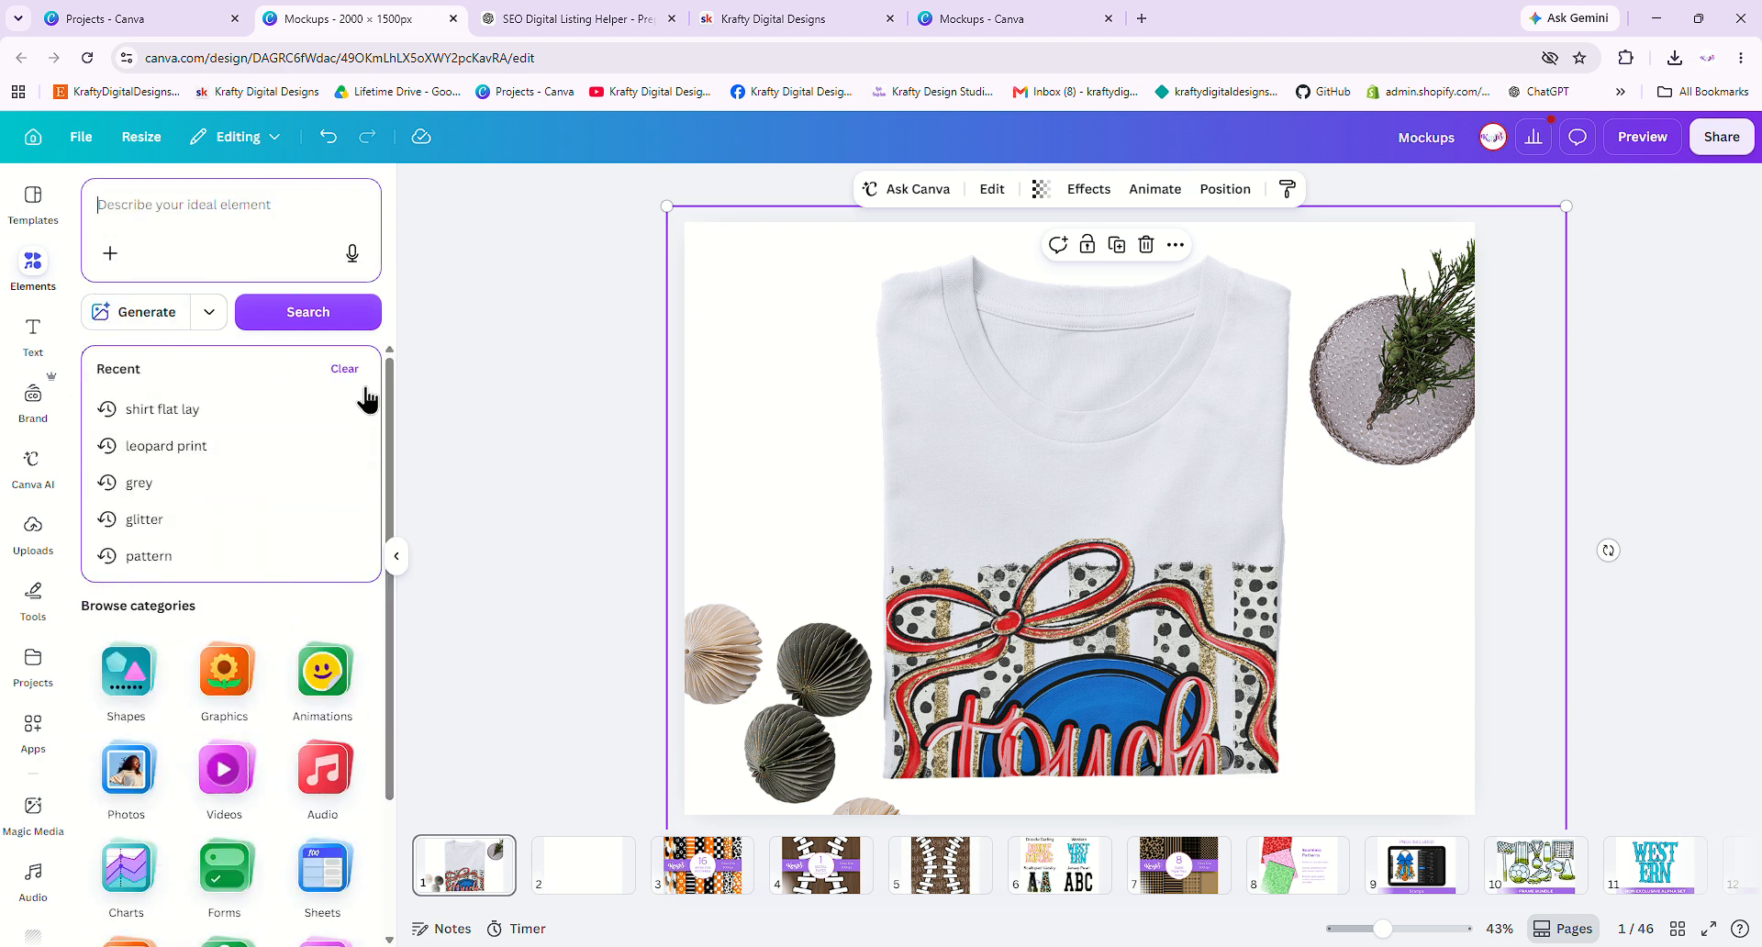
{"action": "left_click", "coordinate": [345, 369]}
{"action": "scroll", "coordinate": [196, 551], "scroll_direction": "down", "scroll_amount": 3}
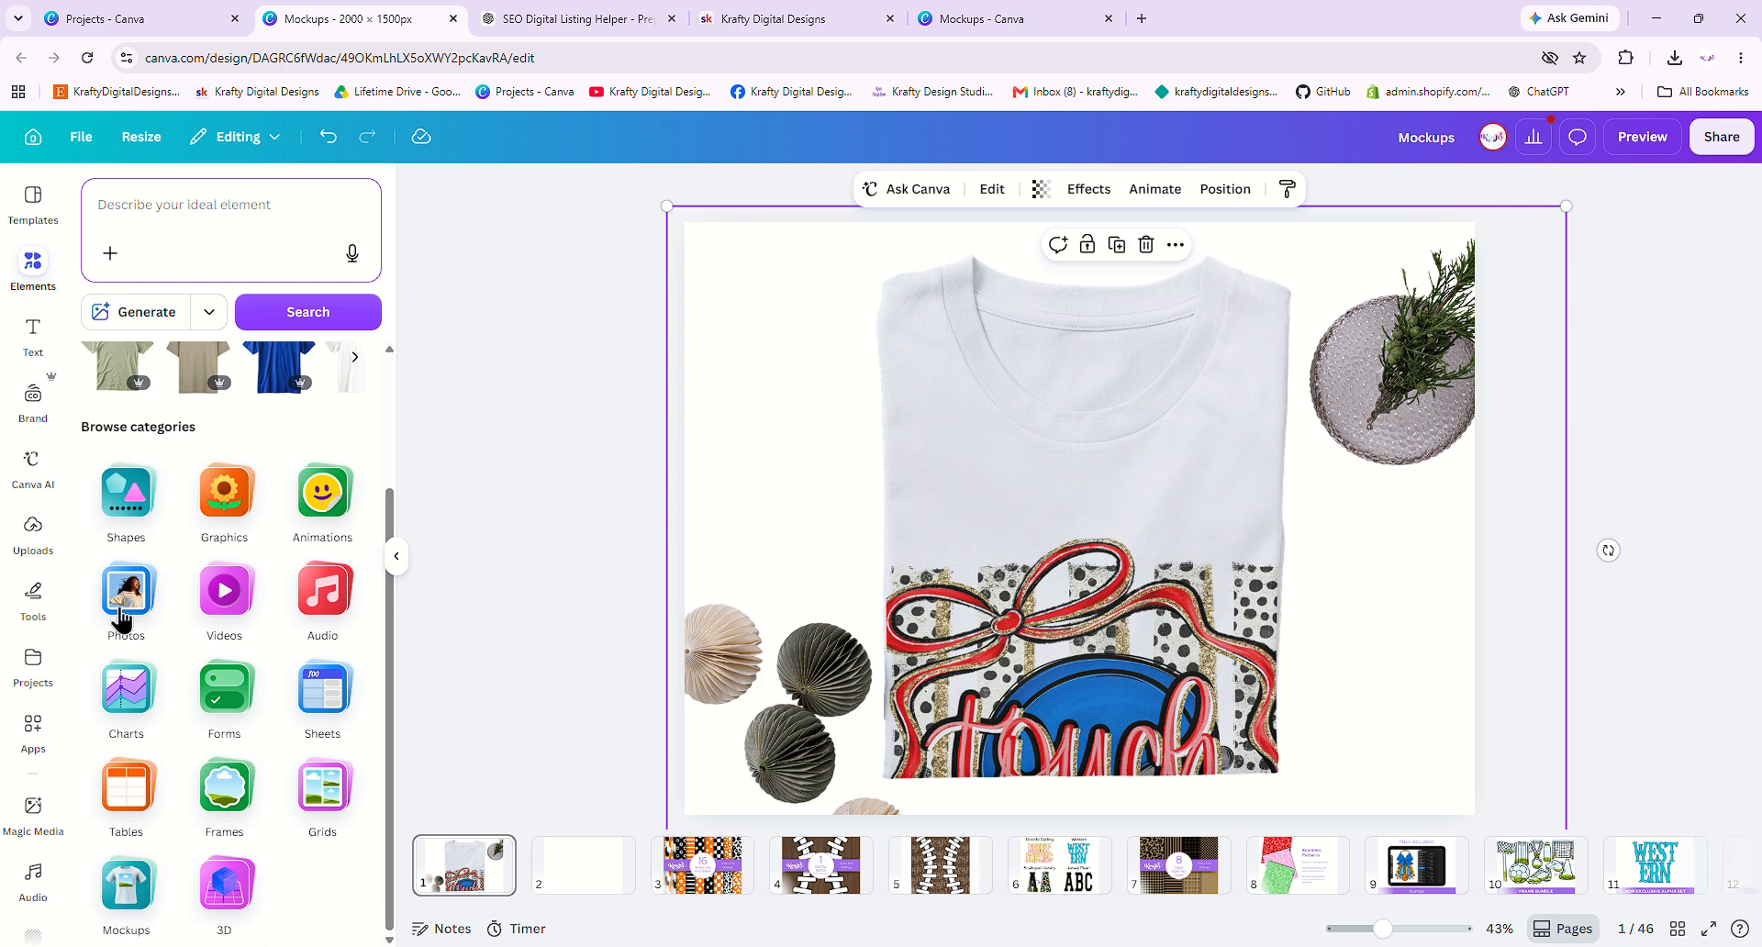
{"action": "left_click", "coordinate": [117, 904]}
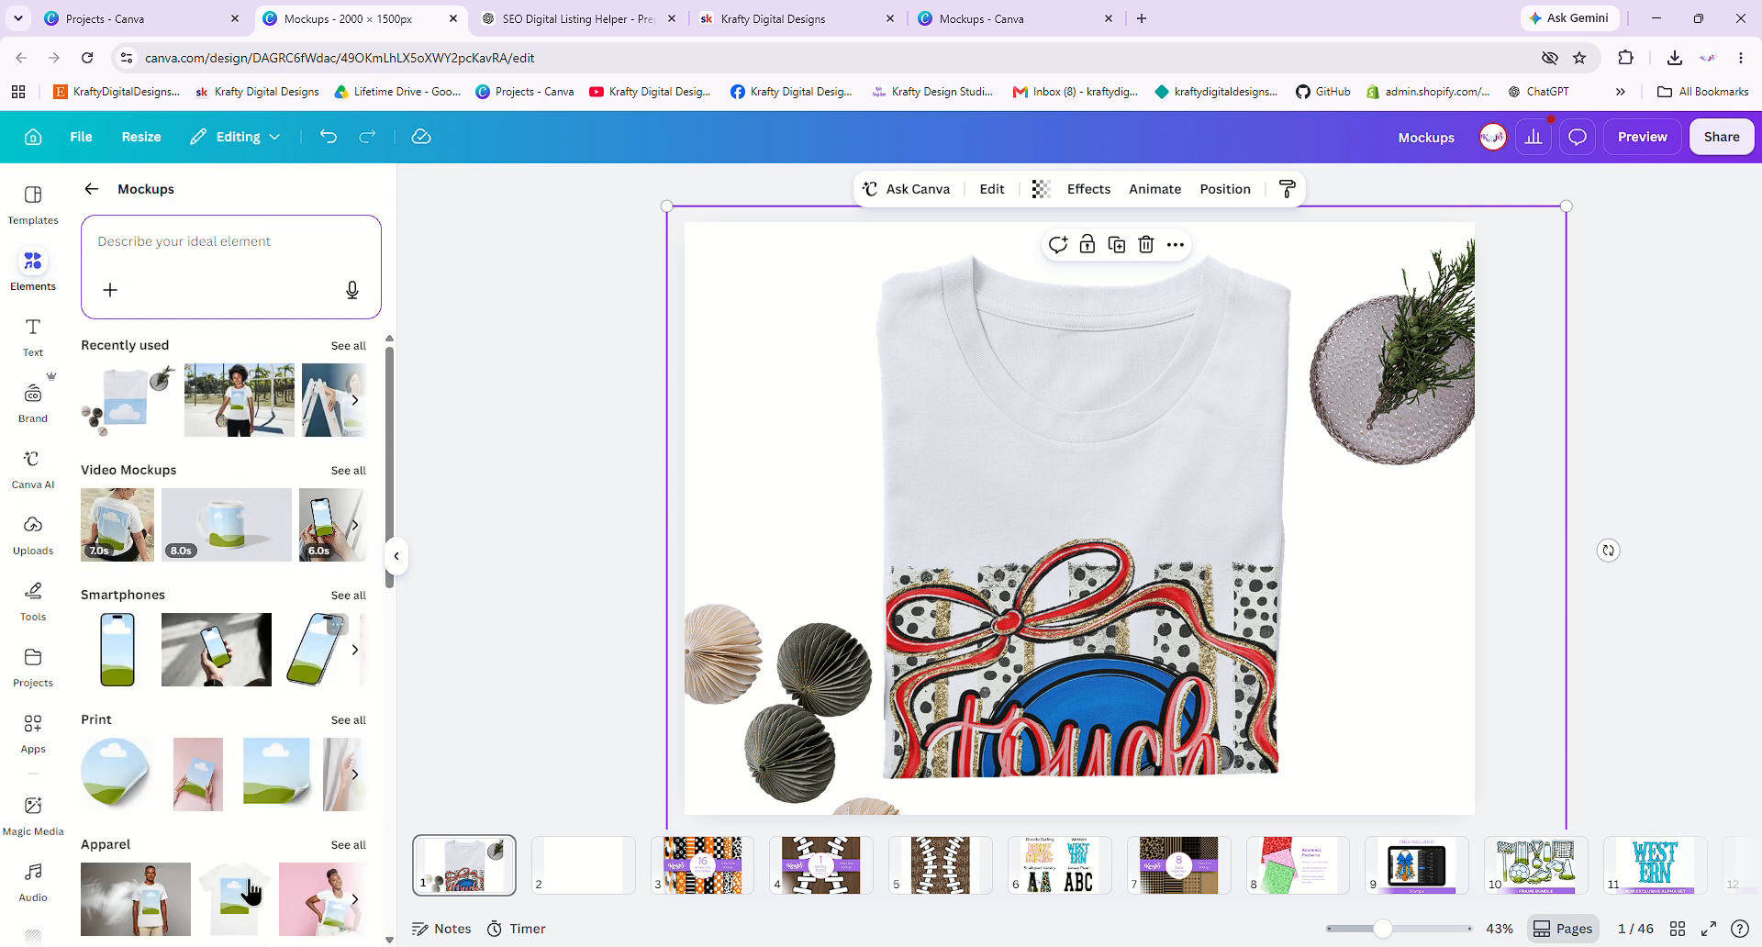
{"action": "scroll", "coordinate": [268, 702], "scroll_direction": "down", "scroll_amount": 5}
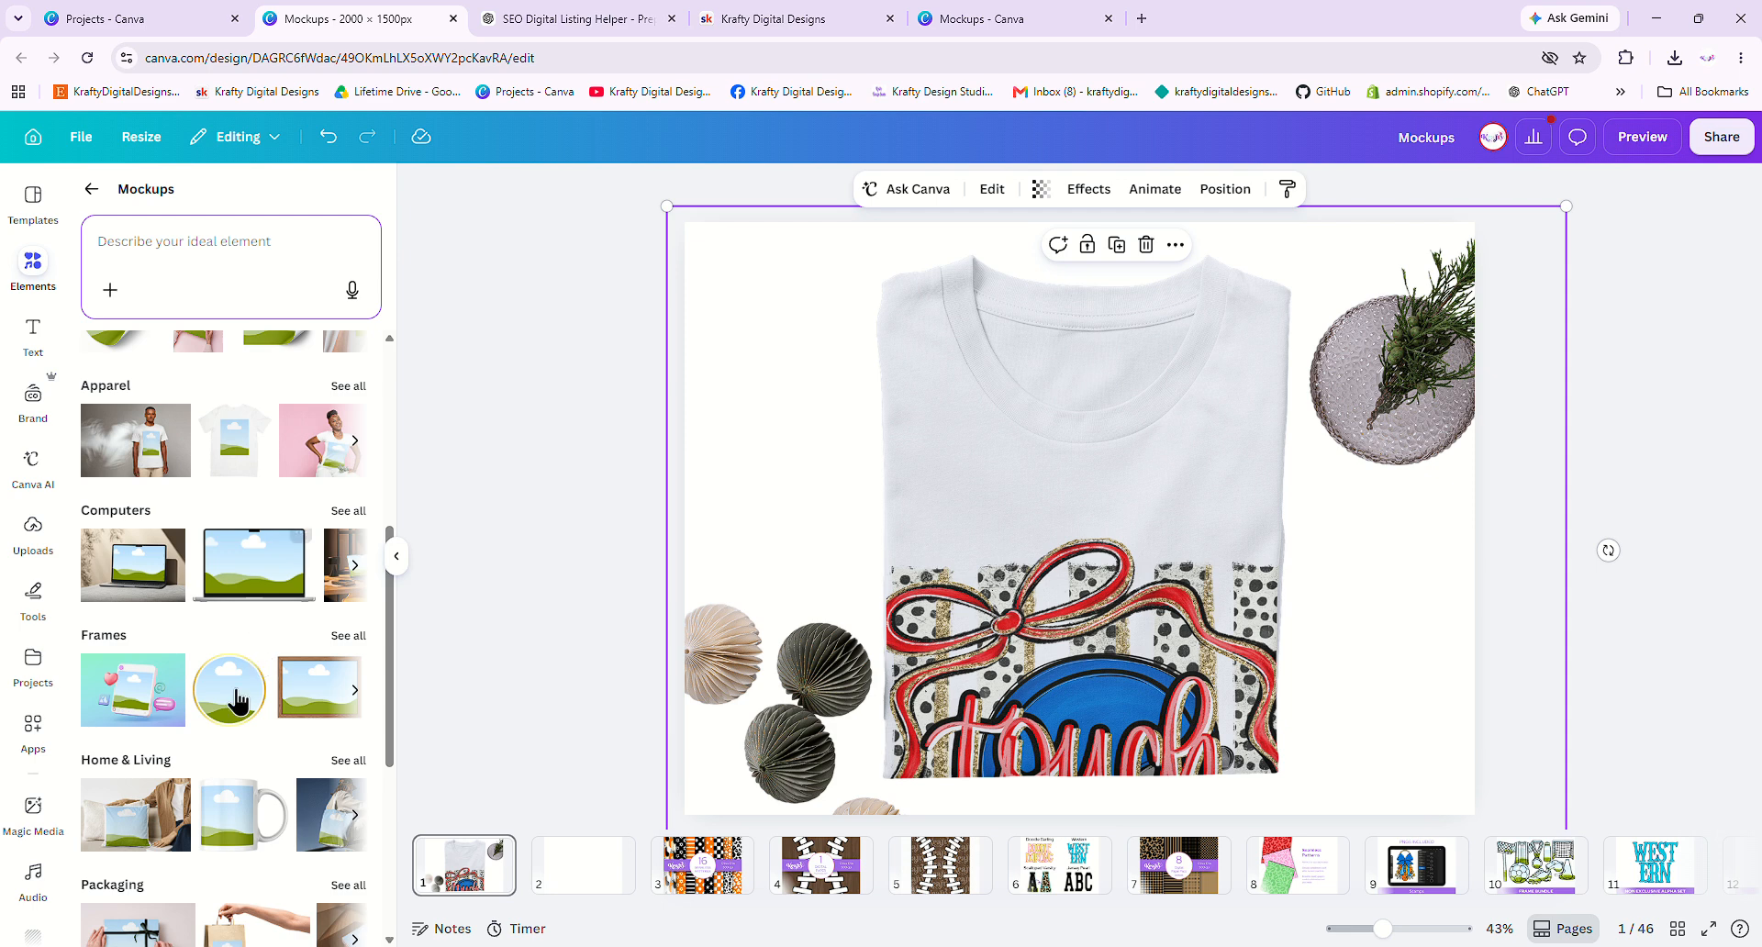
{"action": "left_click", "coordinate": [1051, 20]}
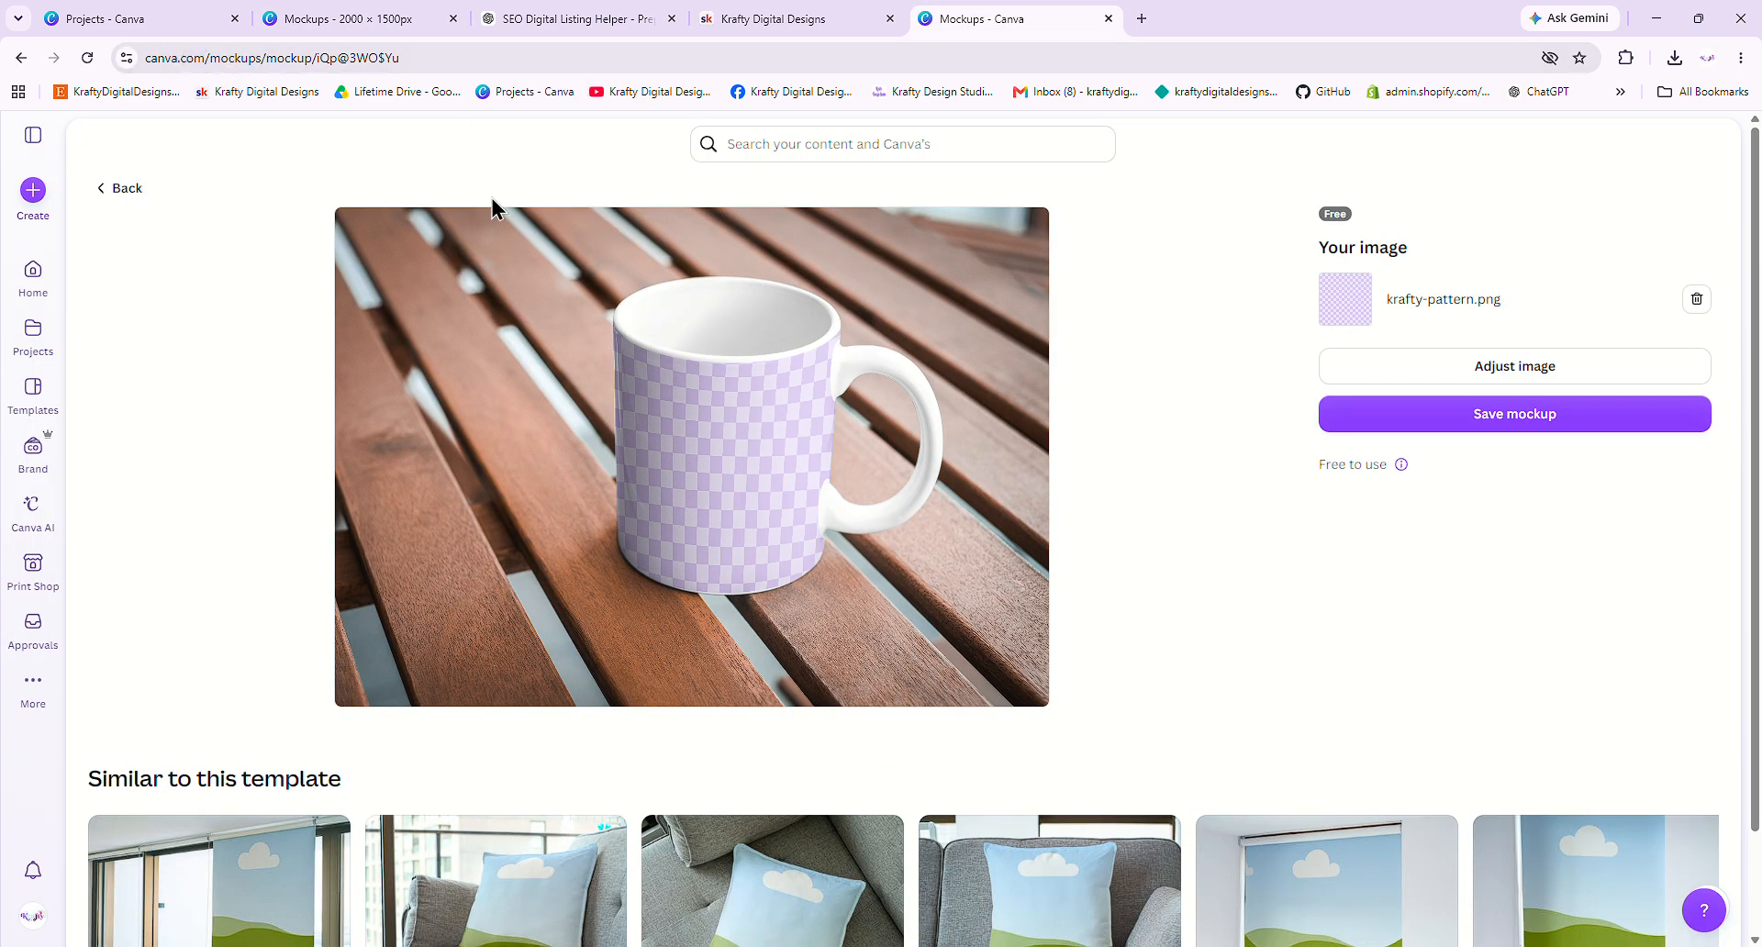
- Open the pillow-on-sofa mockup from 'Similar to this template'
{"action": "scroll", "coordinate": [1164, 506], "scroll_direction": "down", "scroll_amount": 2}
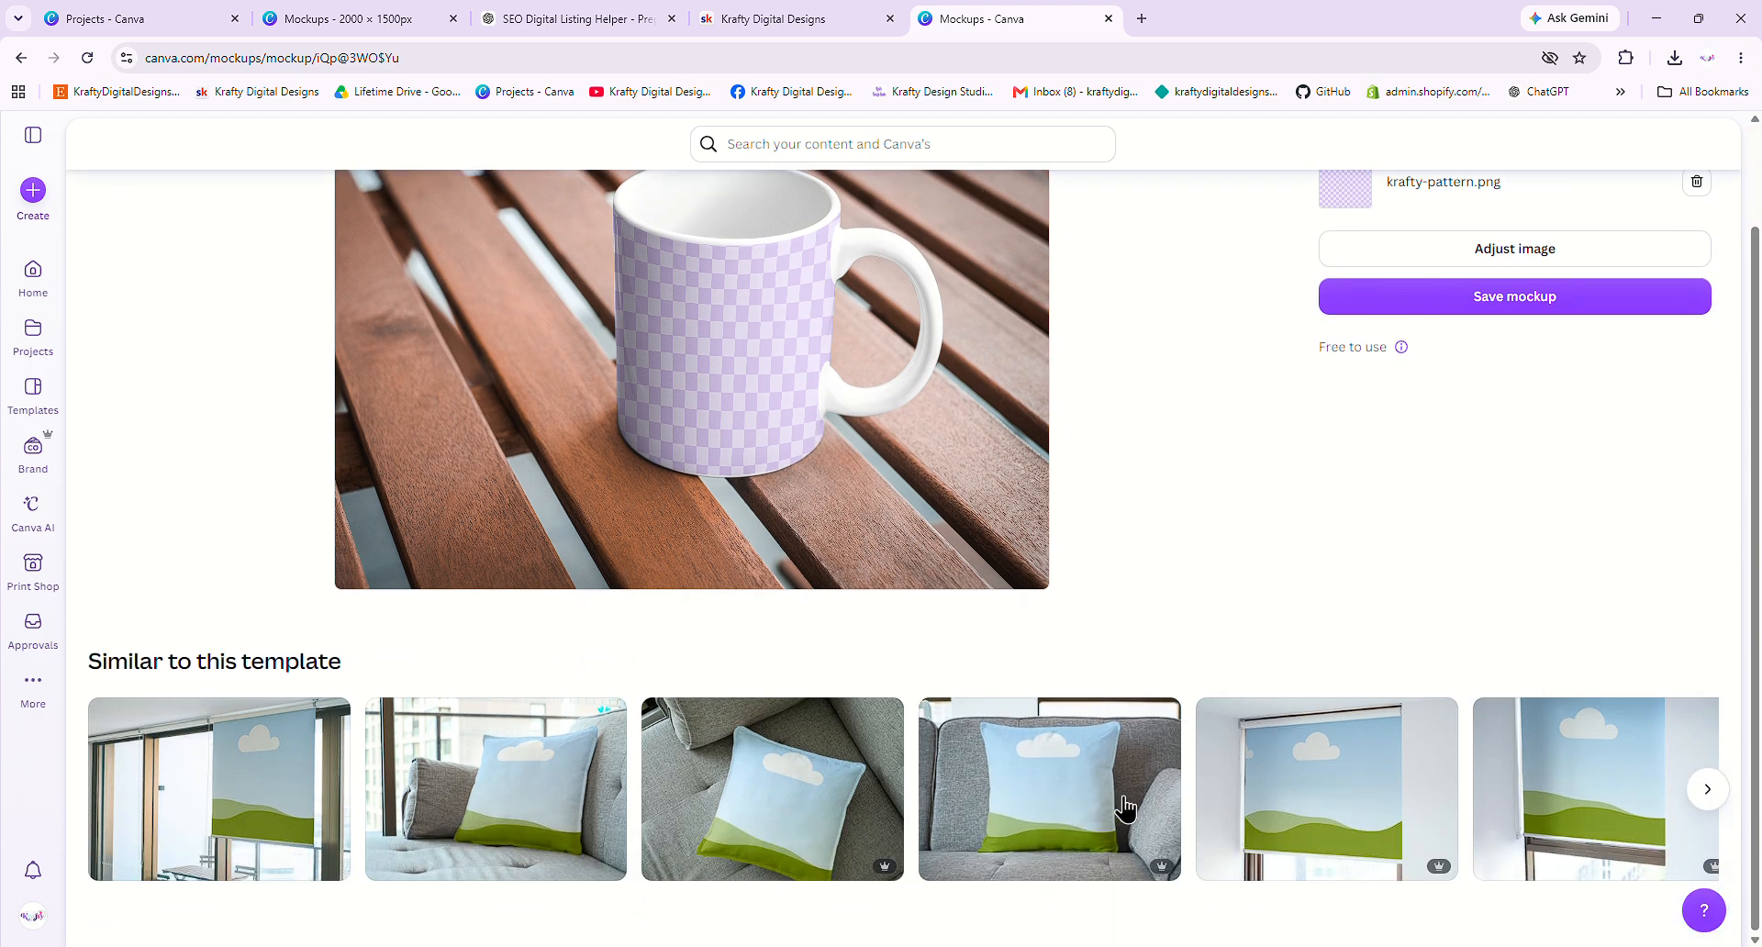
{"action": "left_click", "coordinate": [441, 818]}
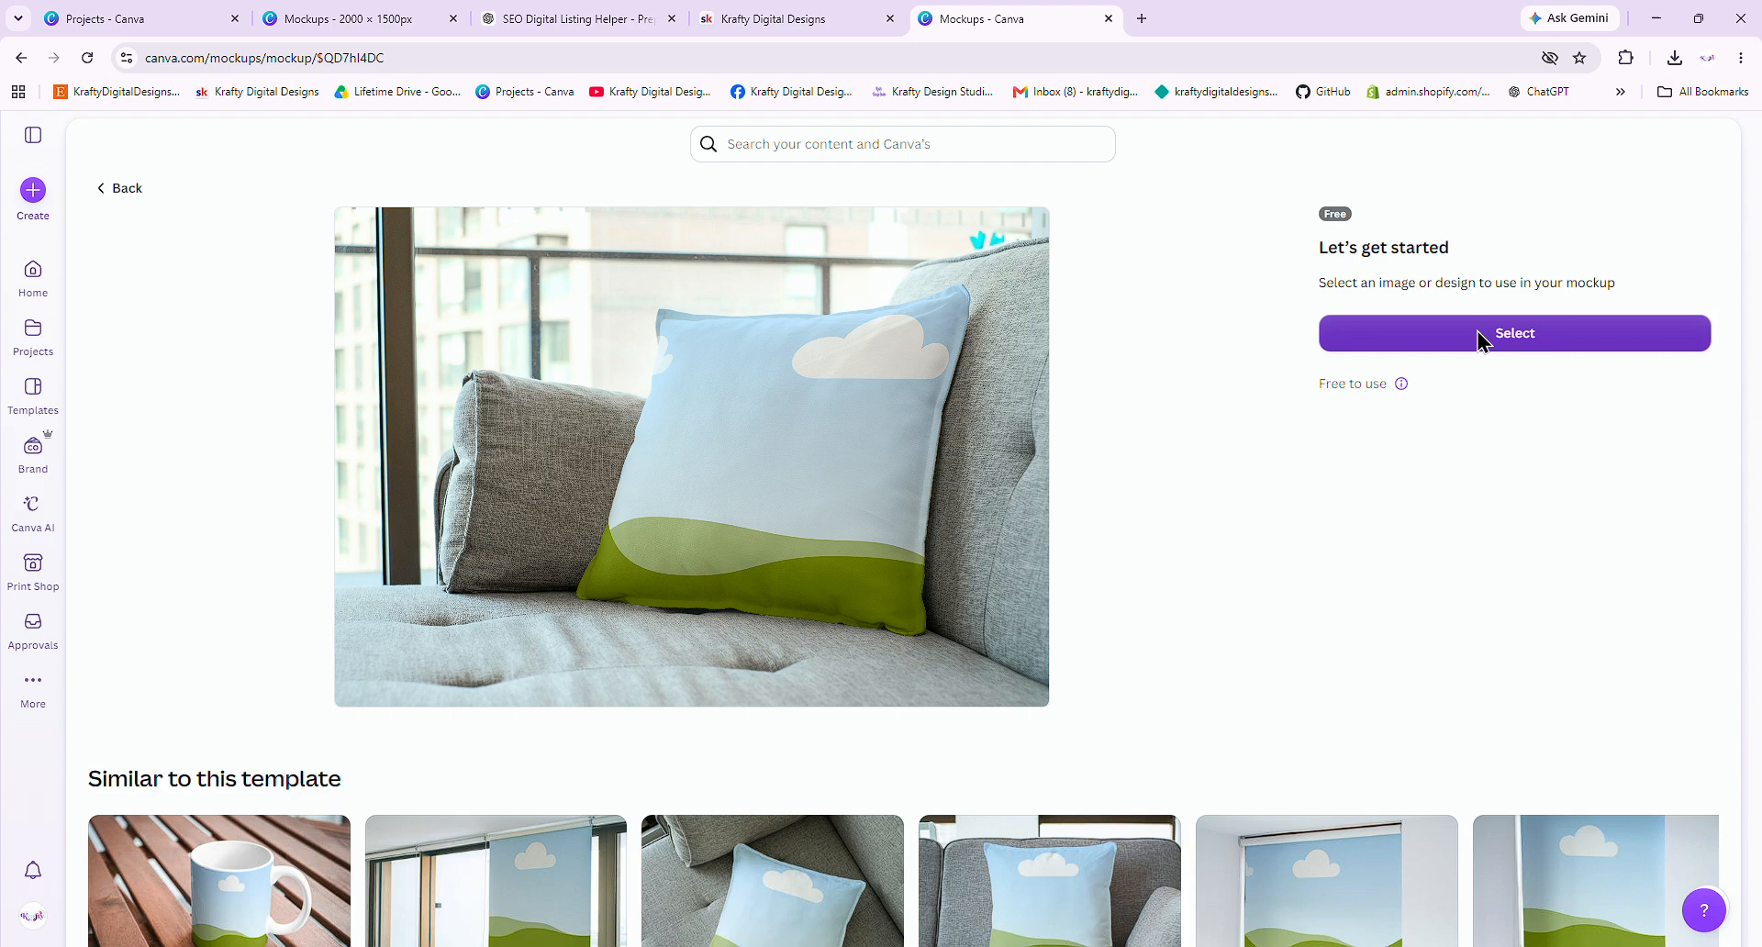
- Fill the pillow mockup with the lavender checkered krafty-pattern upload and save the mockup
{"action": "left_click", "coordinate": [1482, 336]}
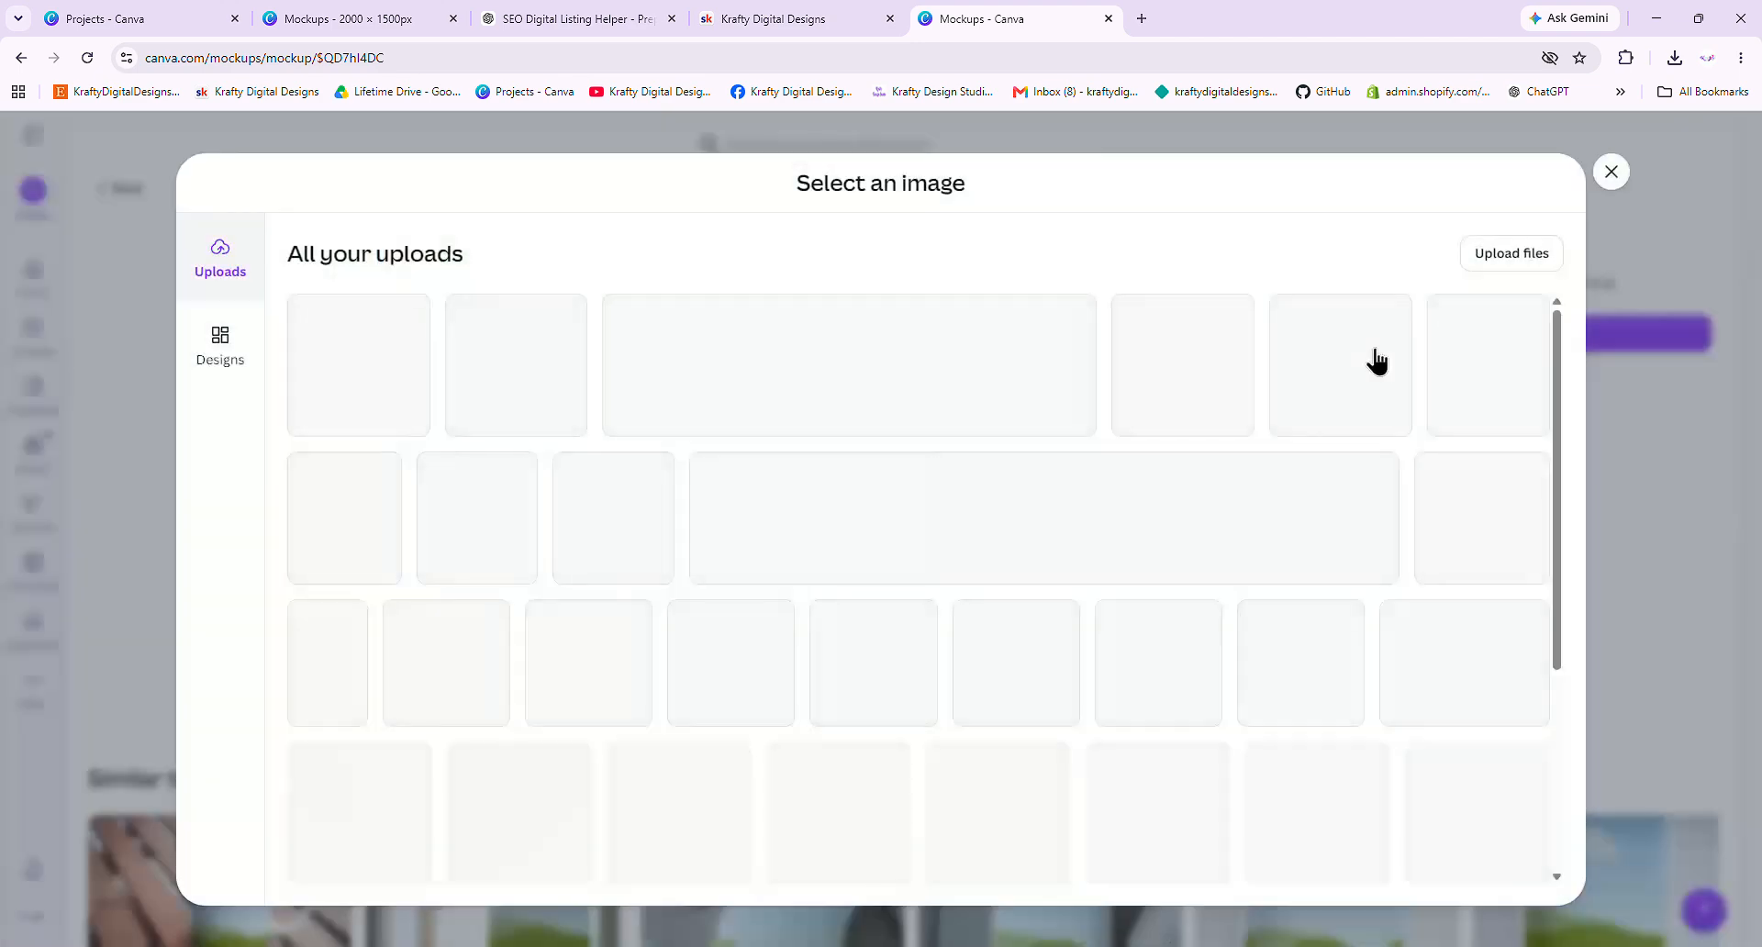
{"action": "left_click", "coordinate": [370, 382]}
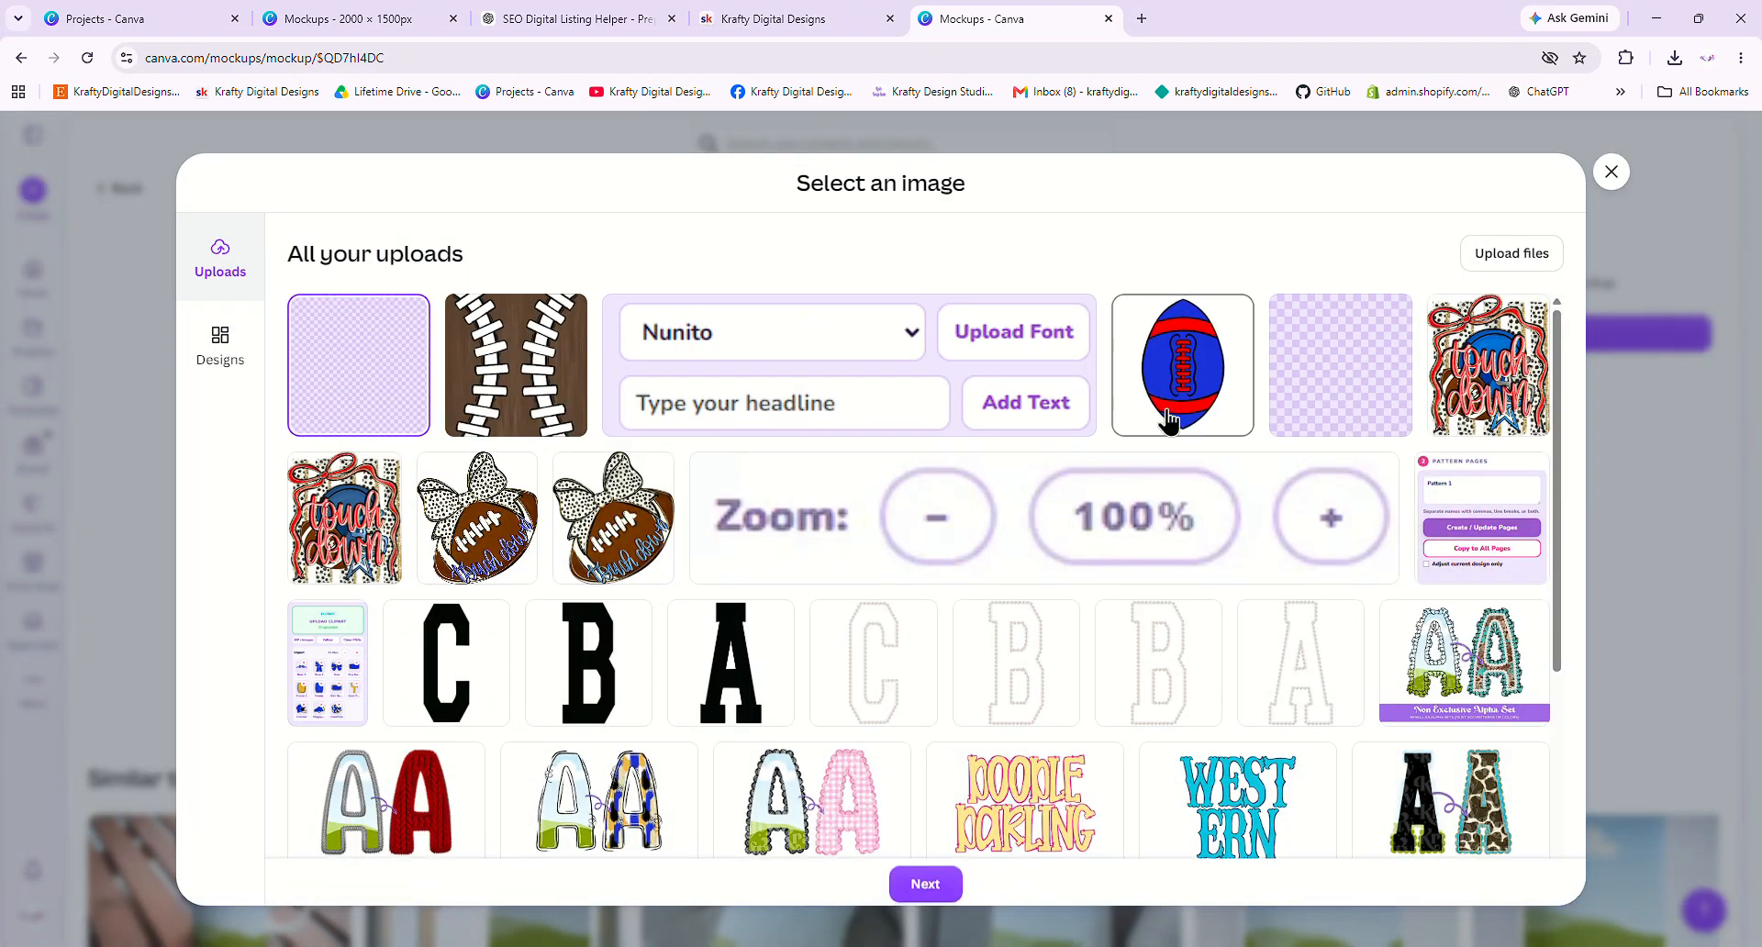
{"action": "left_click", "coordinate": [927, 884]}
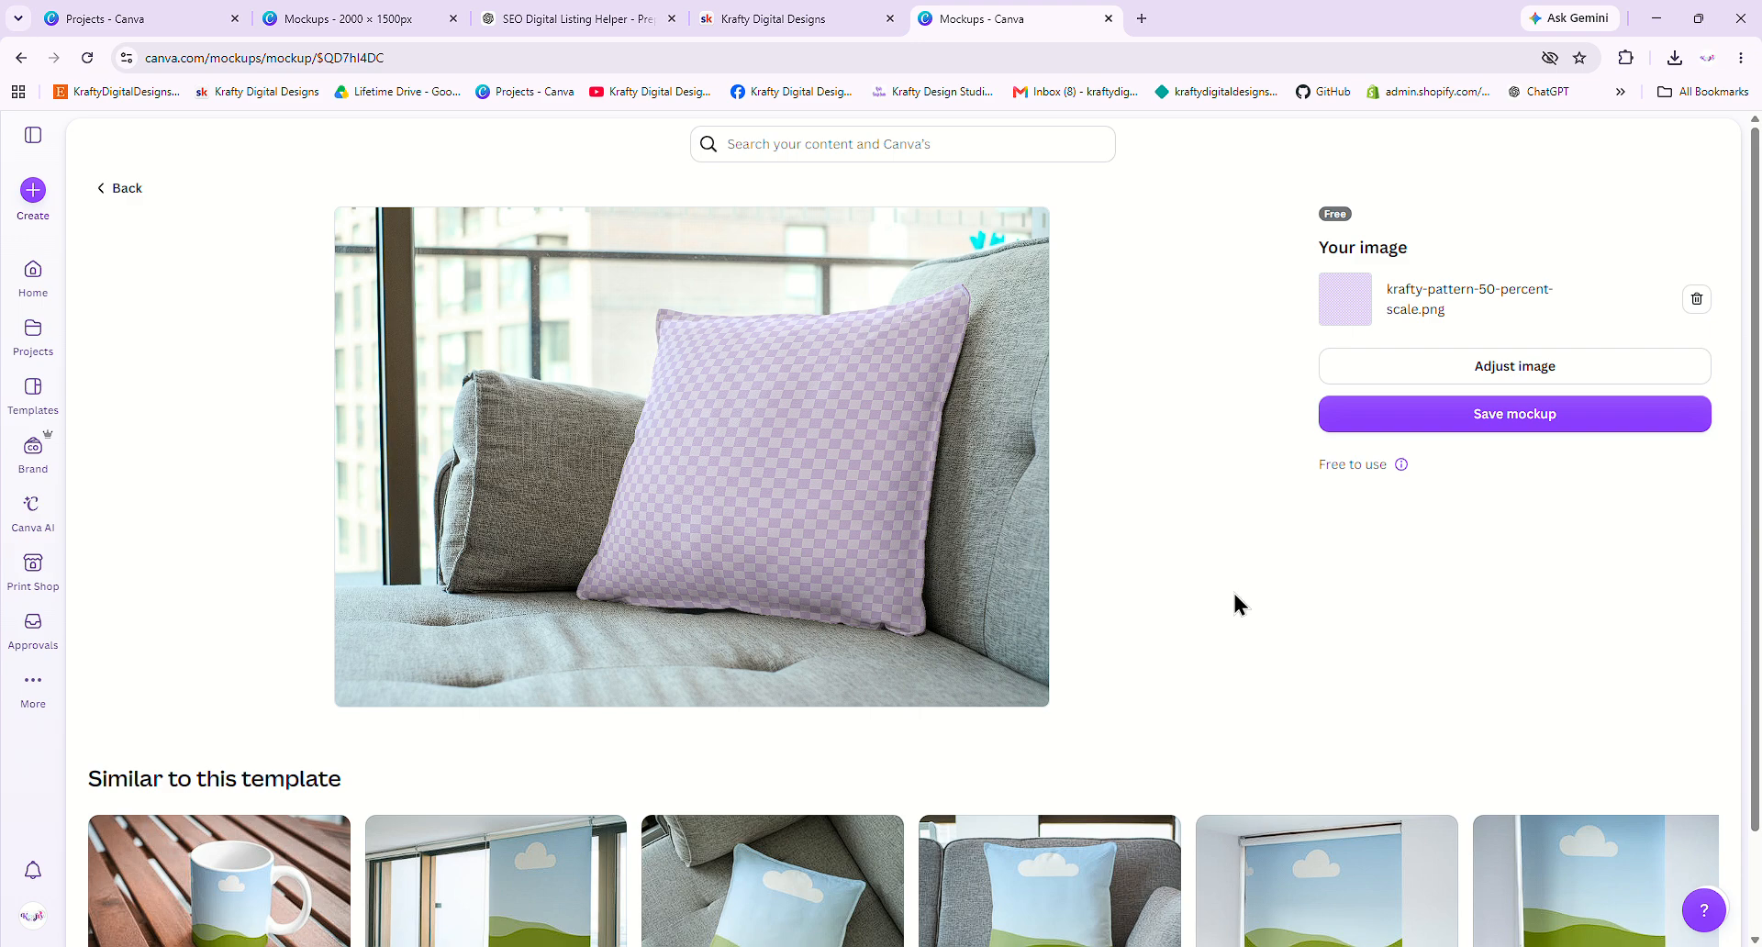
{"action": "left_click", "coordinate": [1518, 414]}
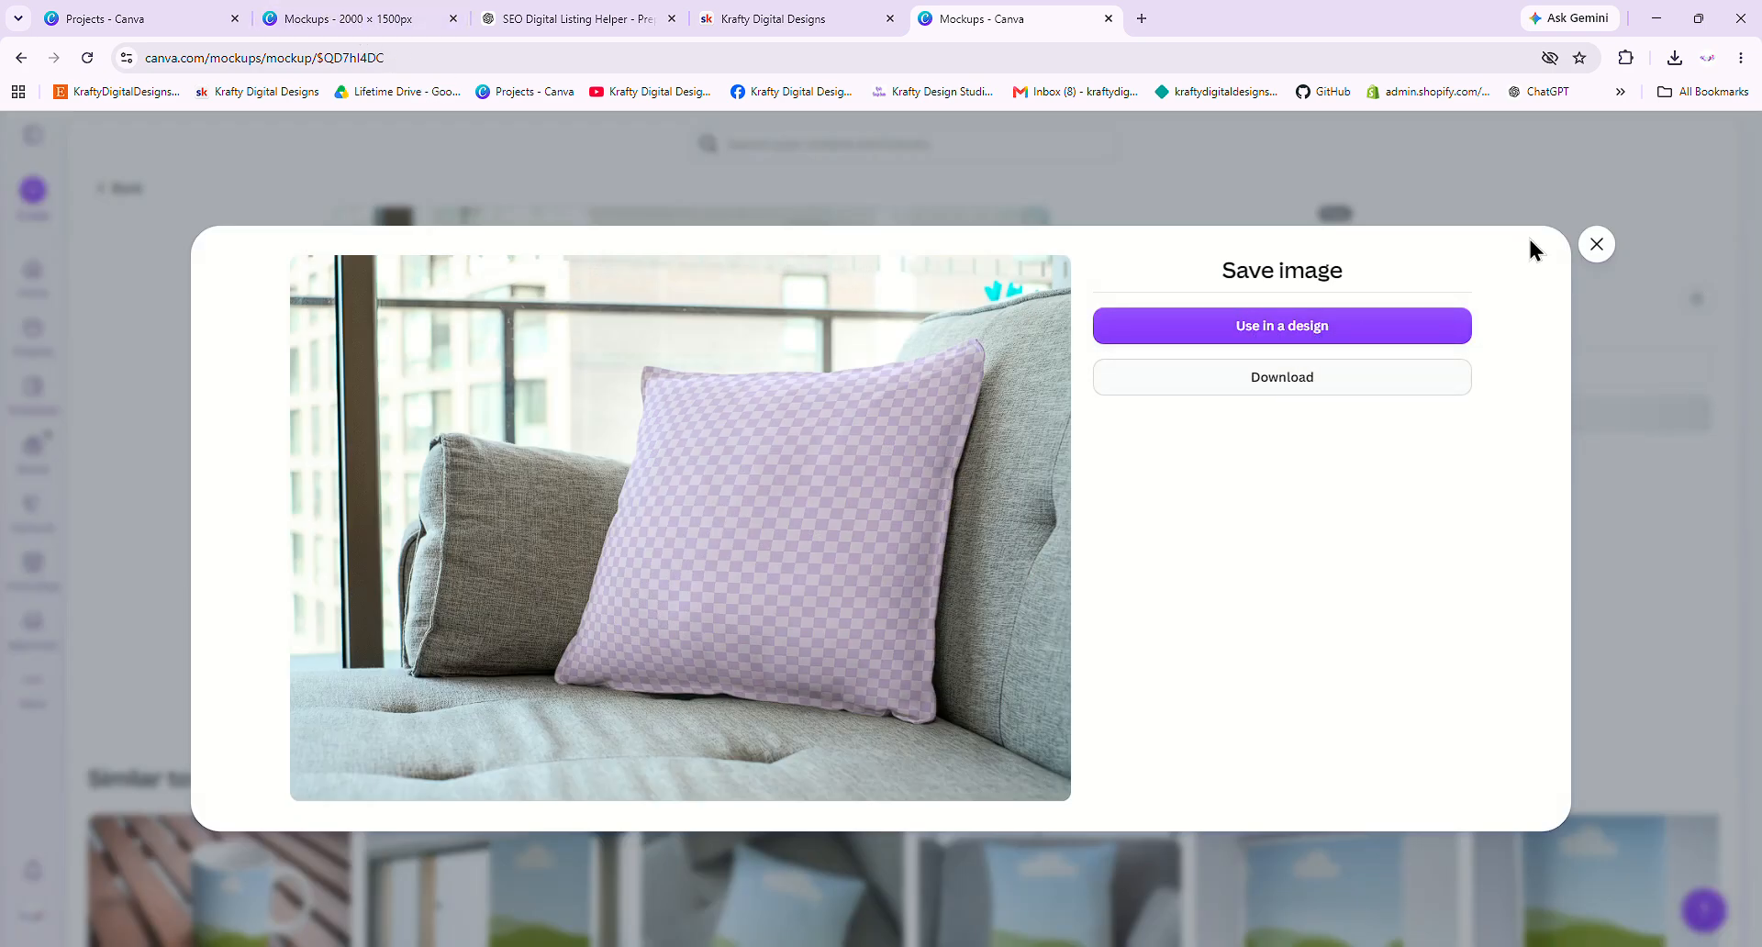
{"action": "left_click", "coordinate": [1597, 245]}
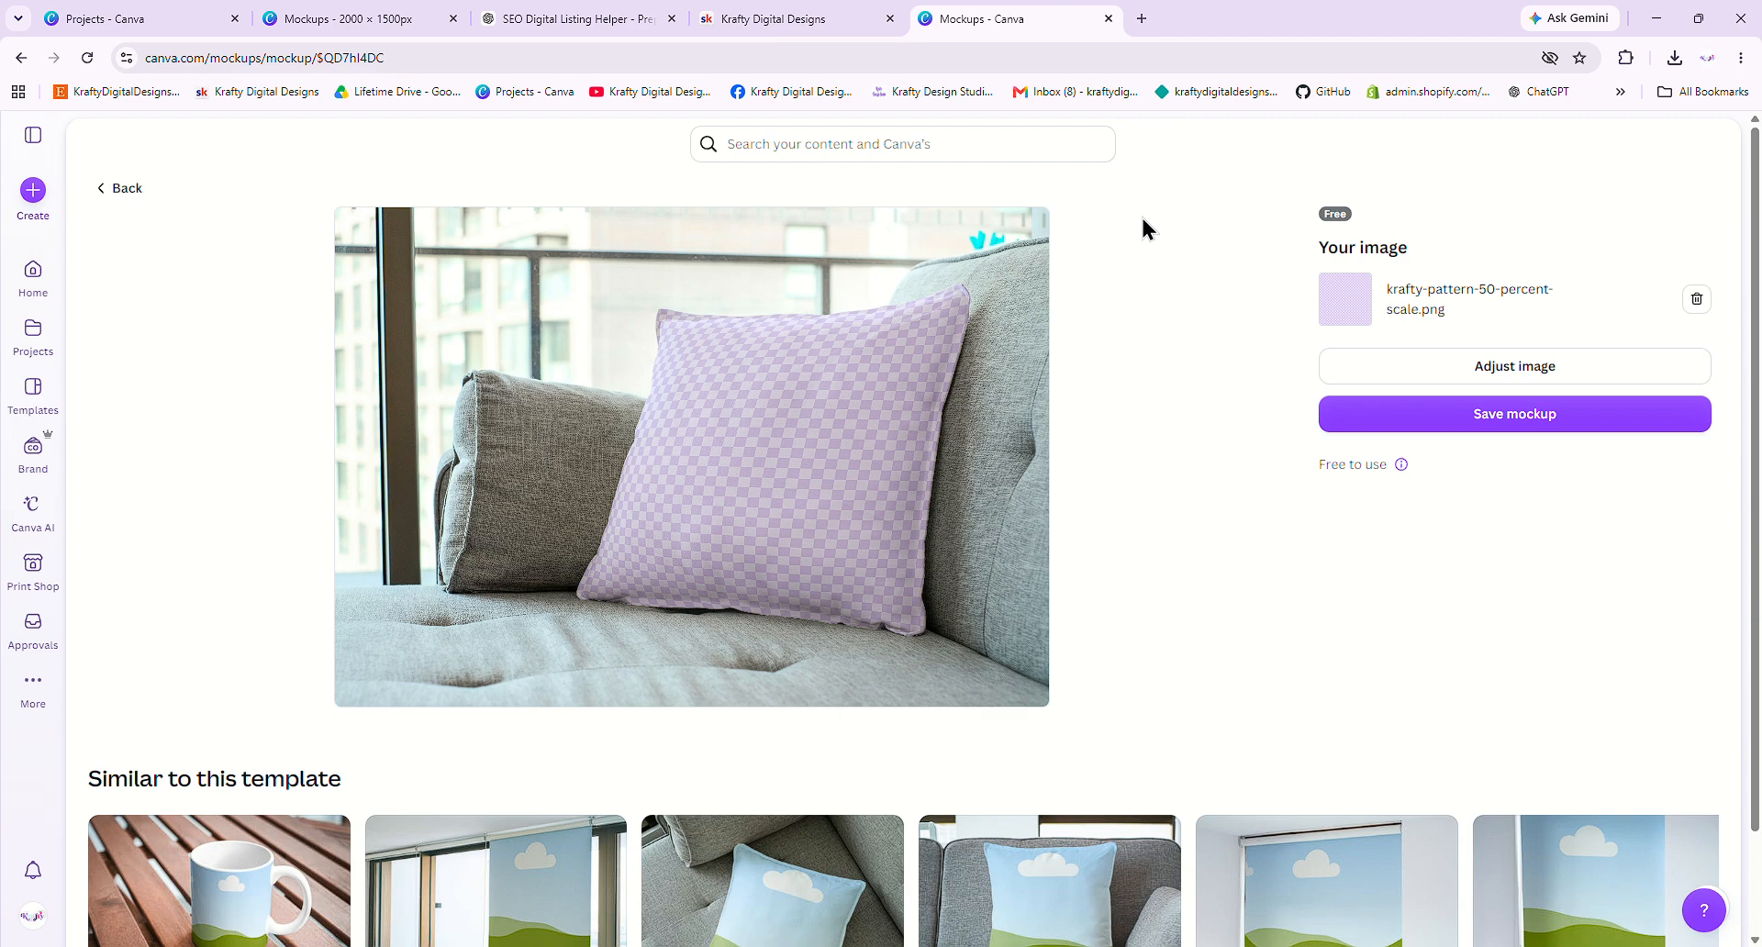